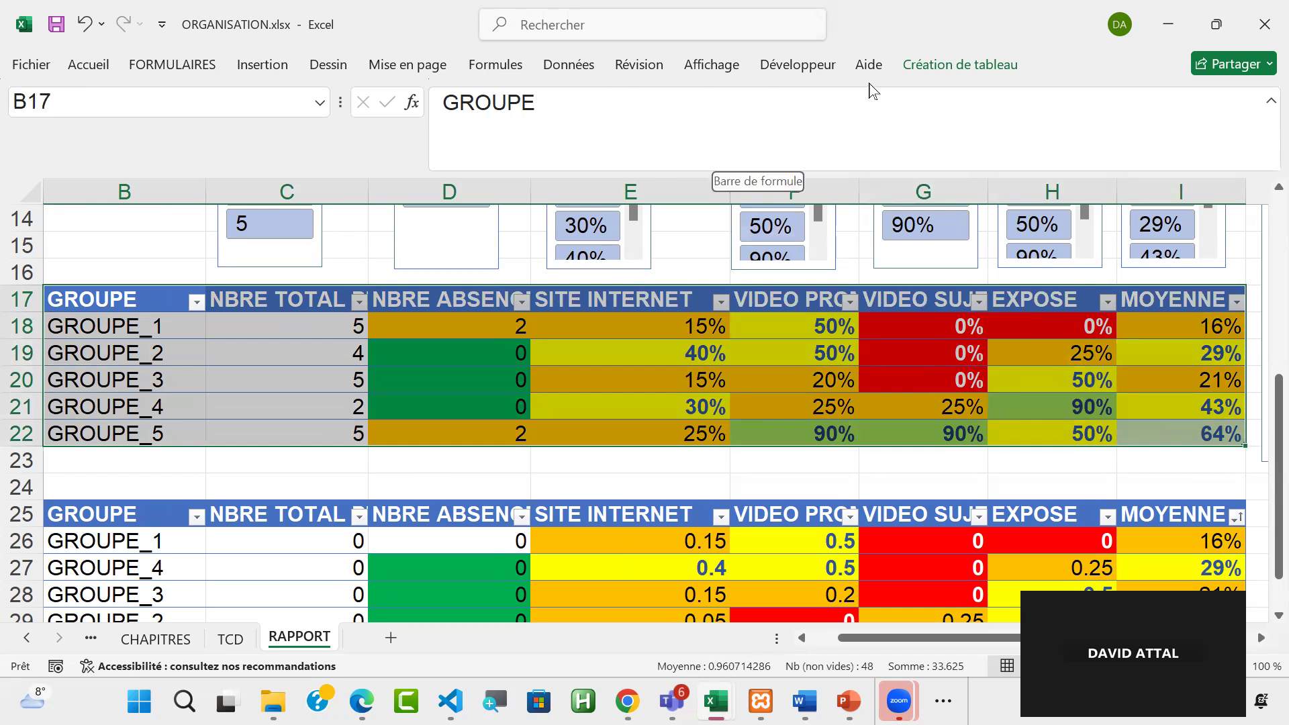
Step: Create a pivot table from the Tableau57 group table on a new worksheet
left_click(961, 69)
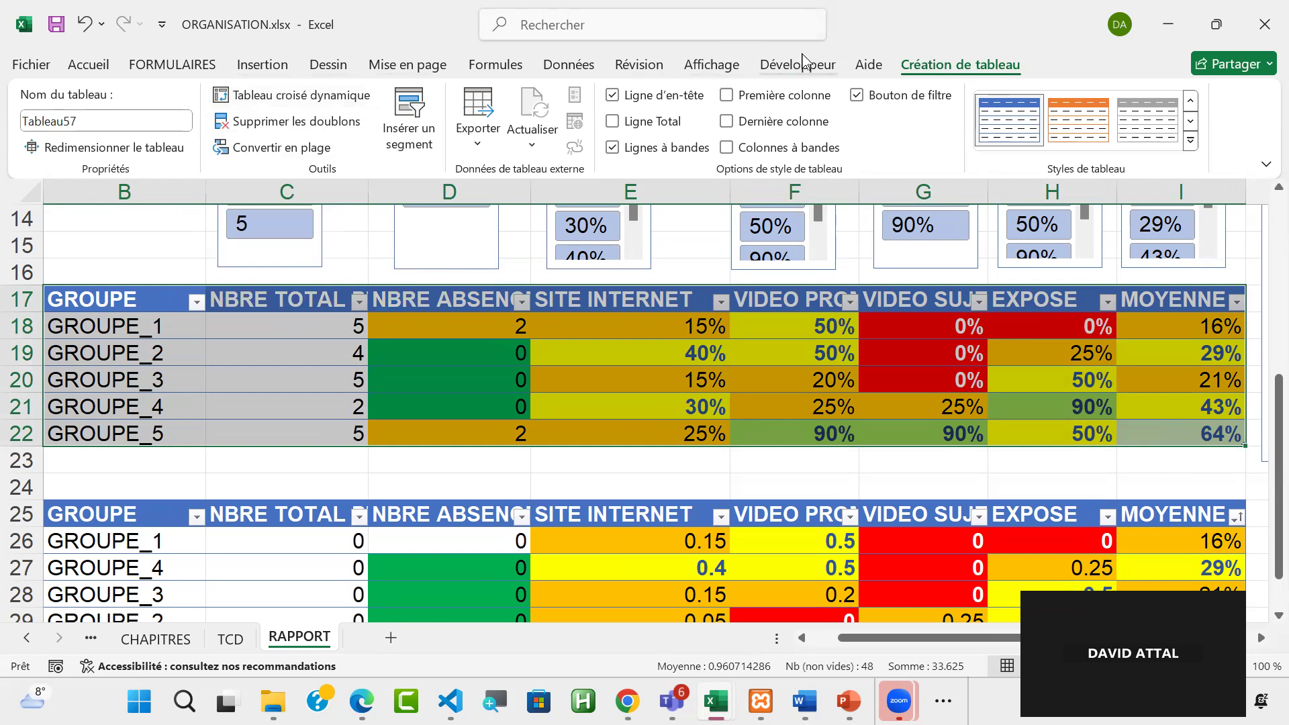
left_click(260, 67)
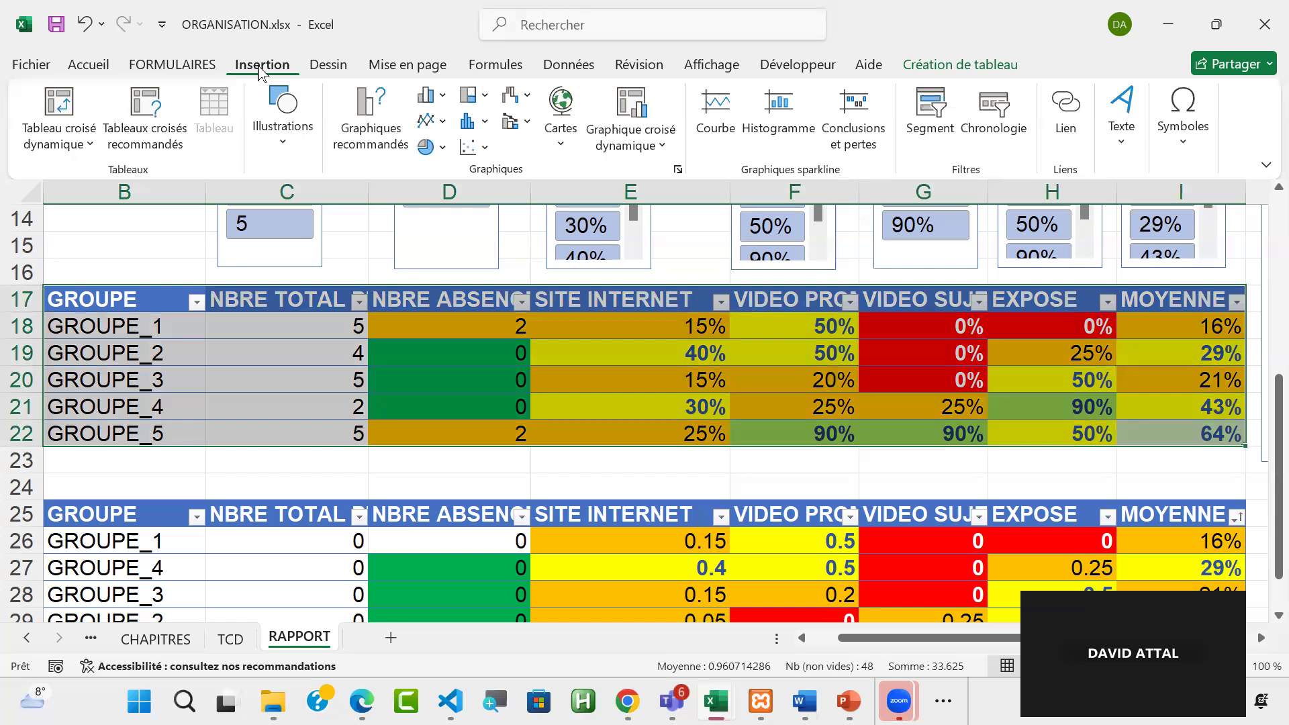
left_click(58, 107)
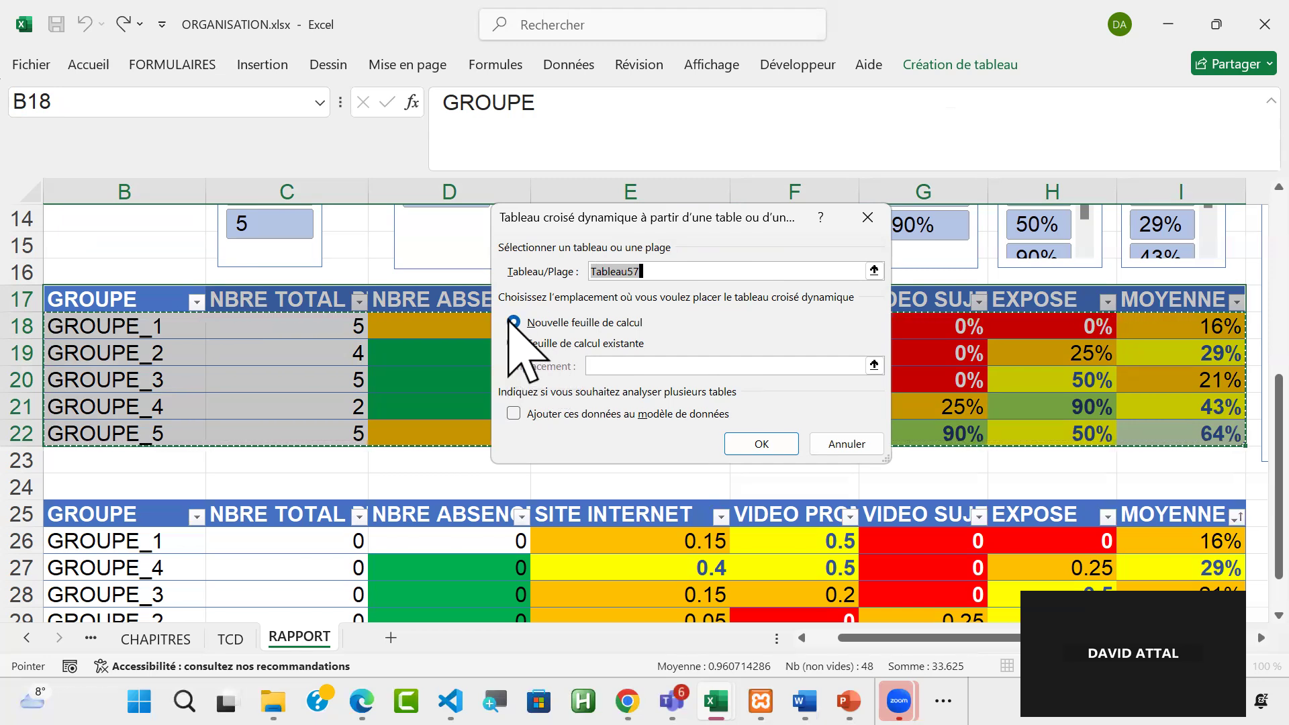
left_click(763, 444)
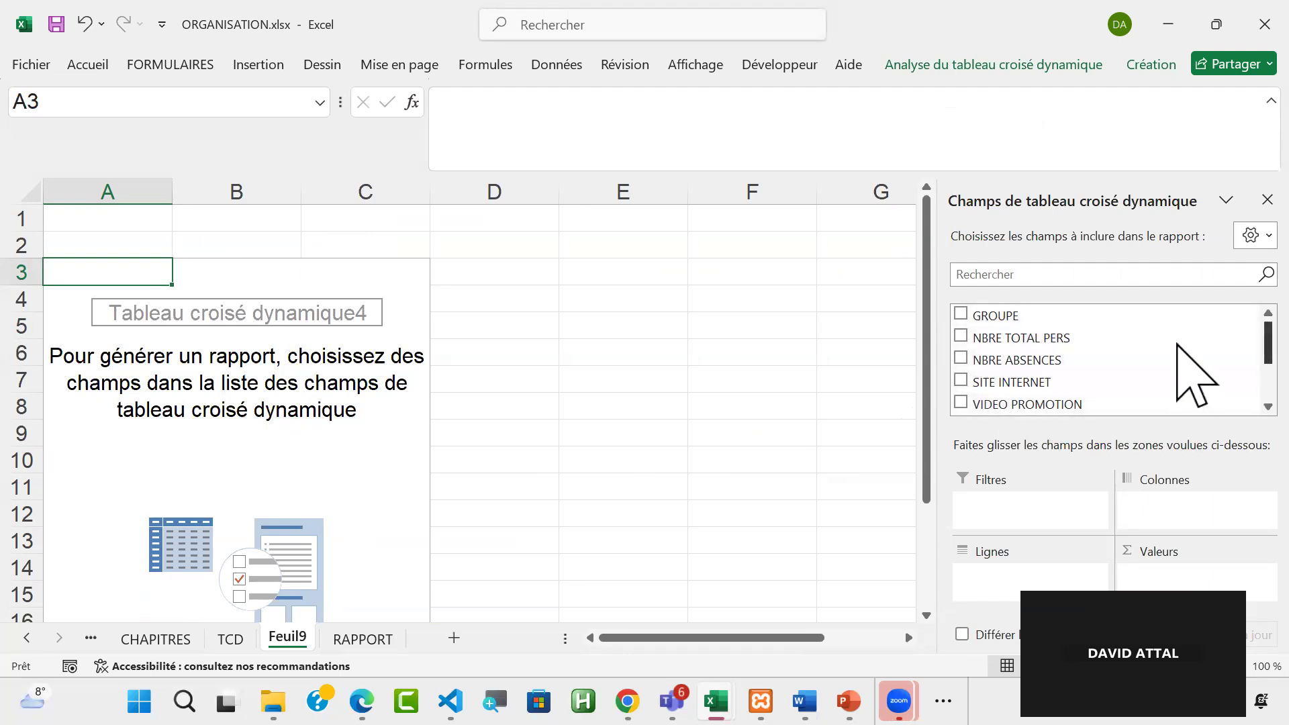
Step: Add the MOYENNE field to the pivot table's values
scroll(1178, 363, "down", 3)
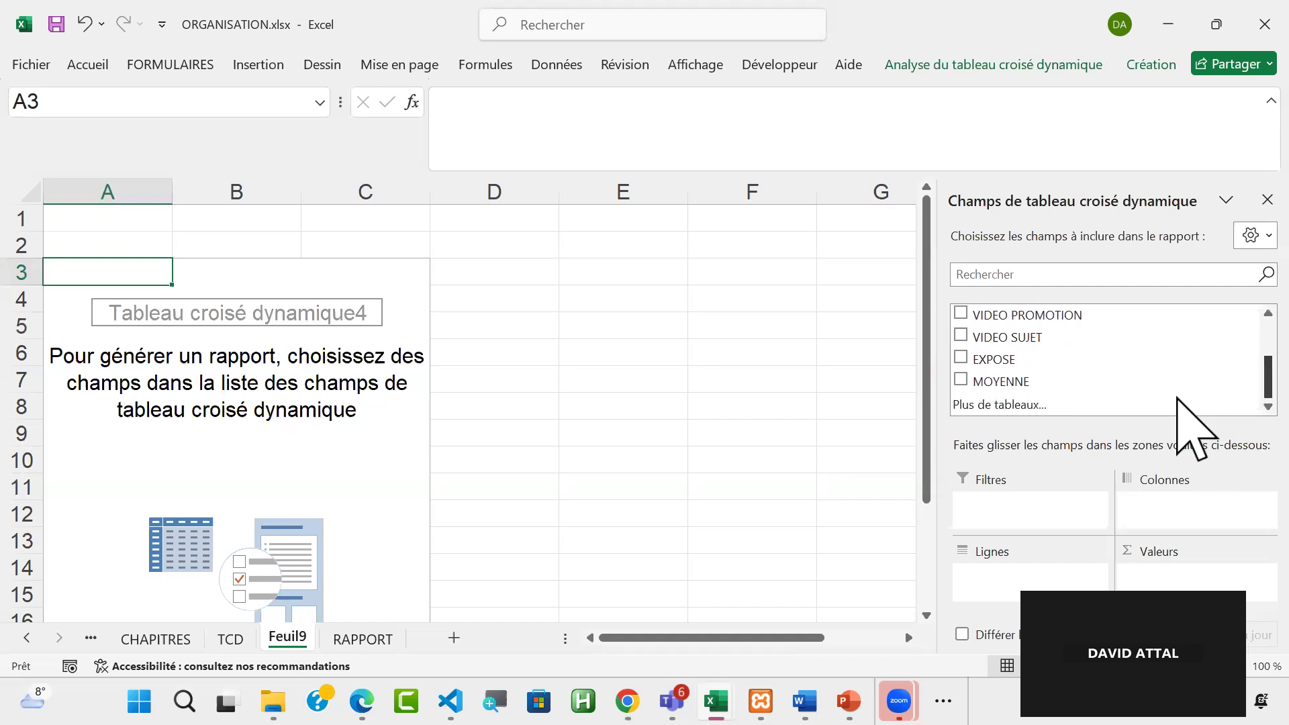
left_click(962, 381)
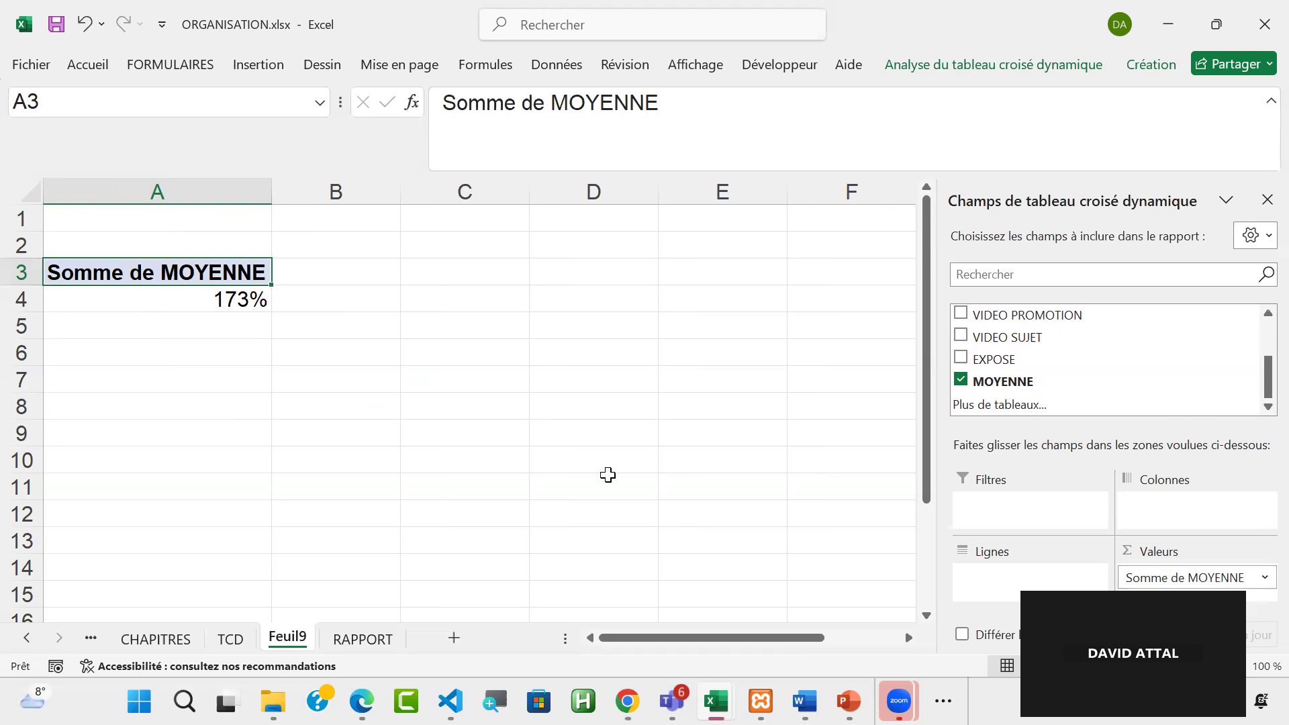
mouse_move(215, 298)
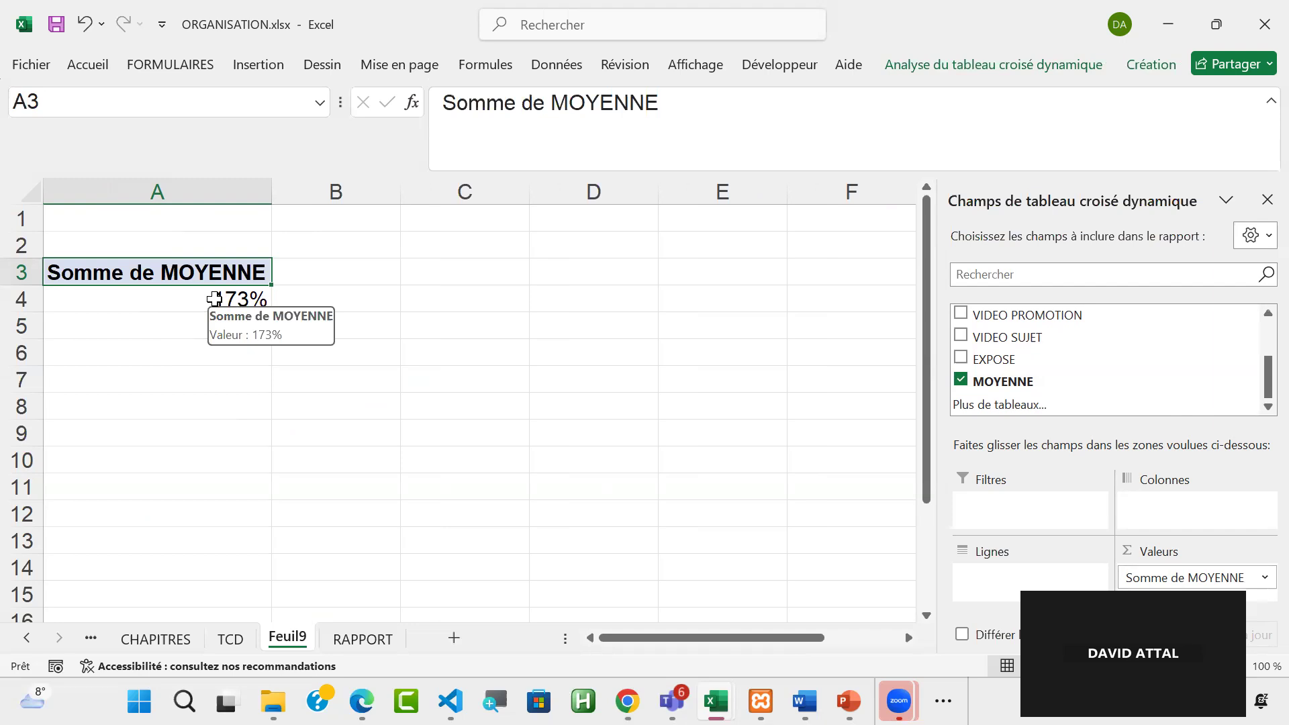
Step: Summarize the MOYENNE value field by Moyenne instead of Somme, with the Pourcentage number format at 0 decimals
left_click(1261, 579)
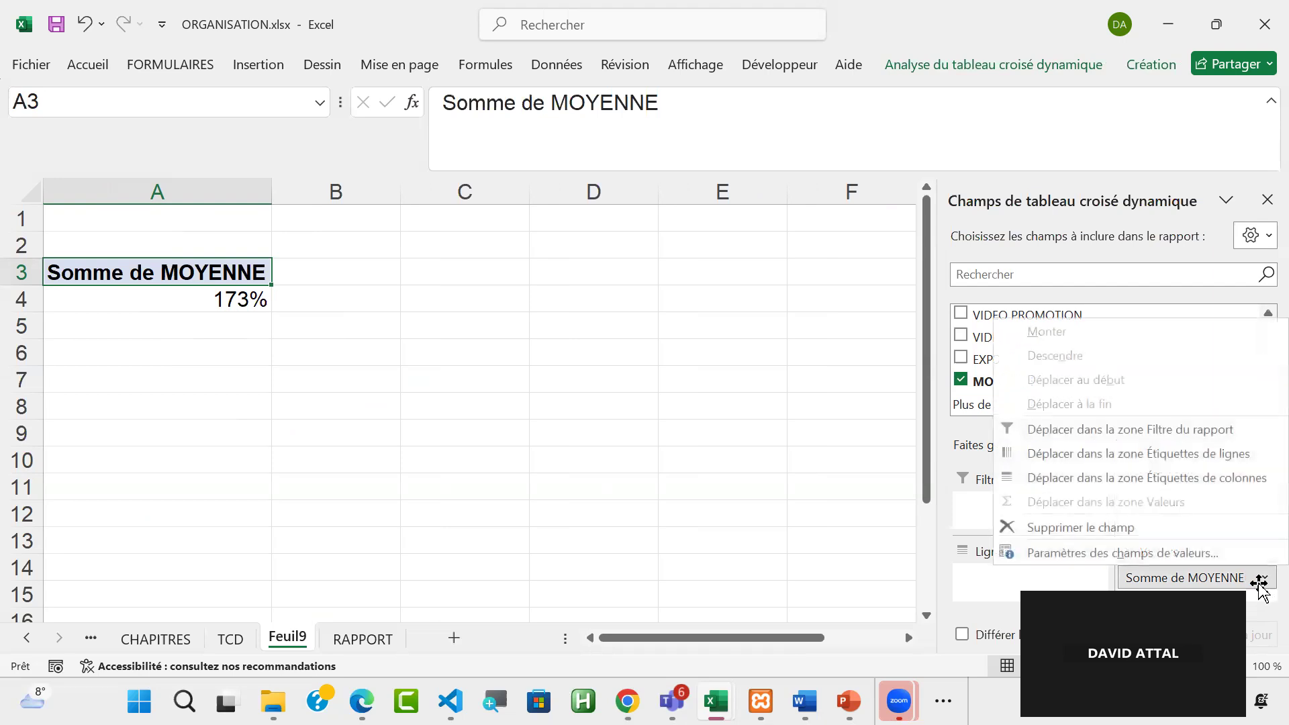
left_click(1149, 553)
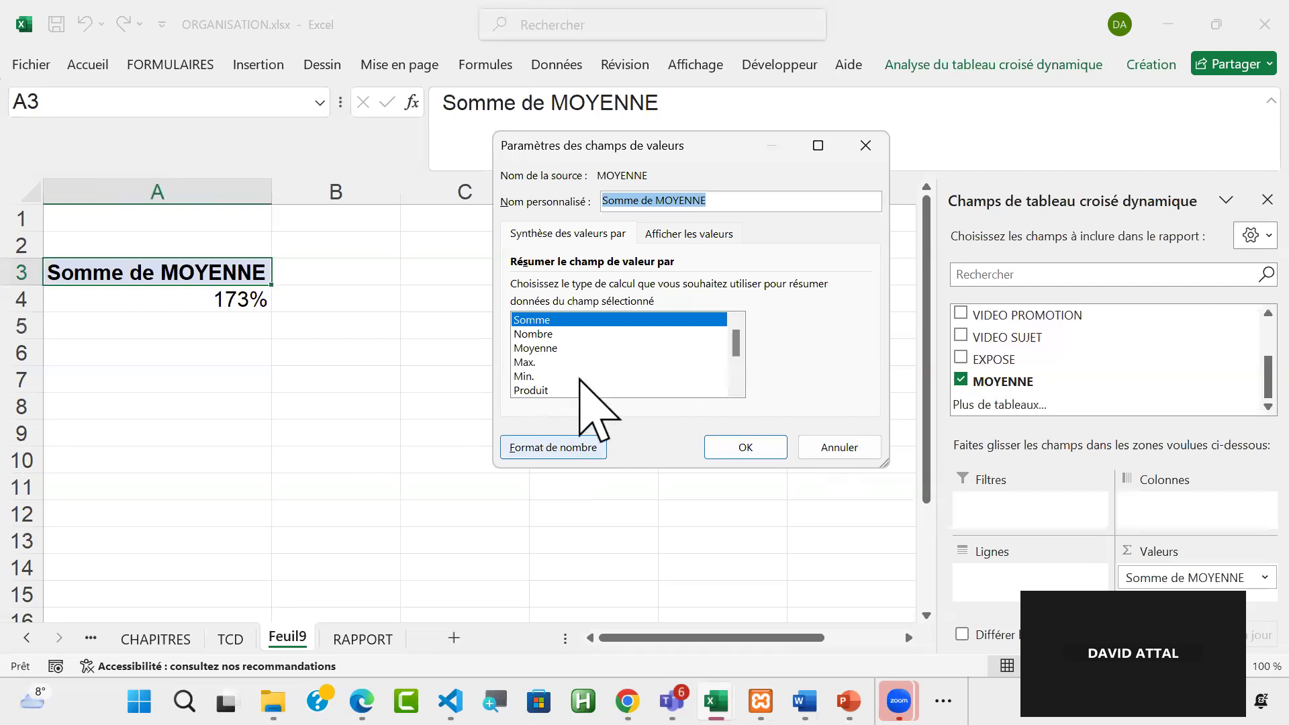
left_click(547, 348)
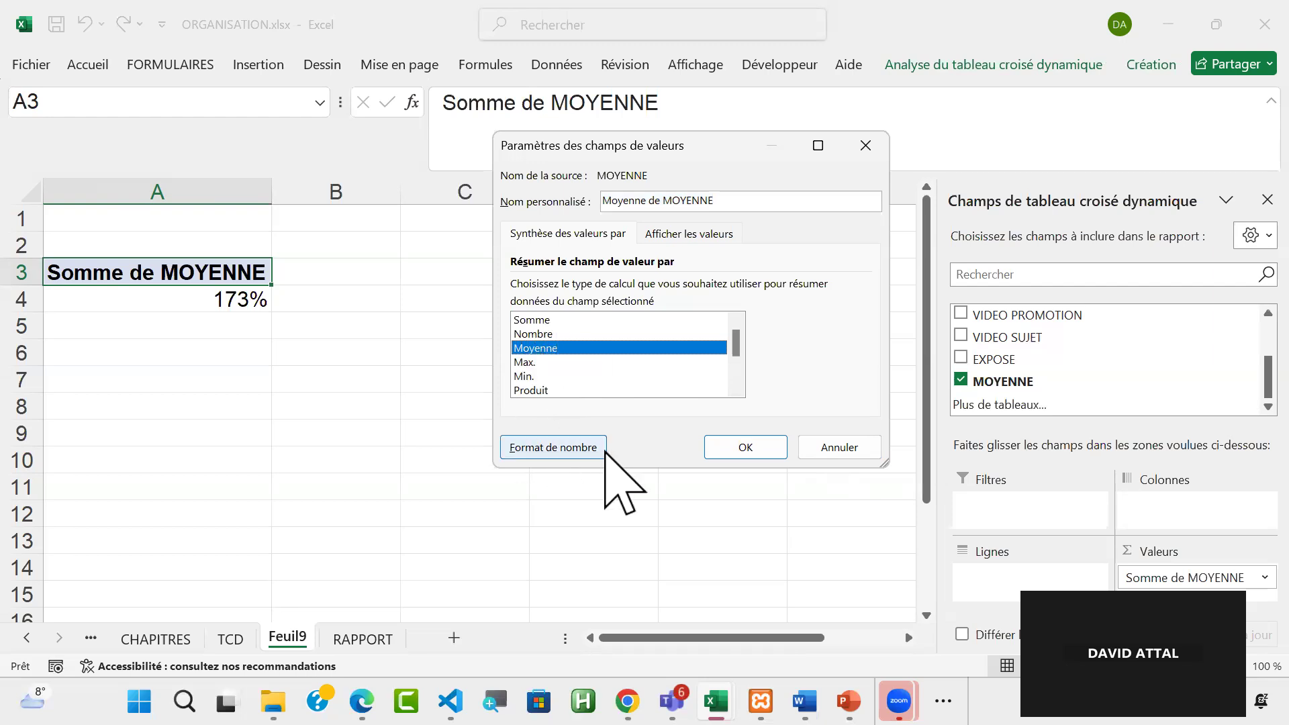
left_click(558, 447)
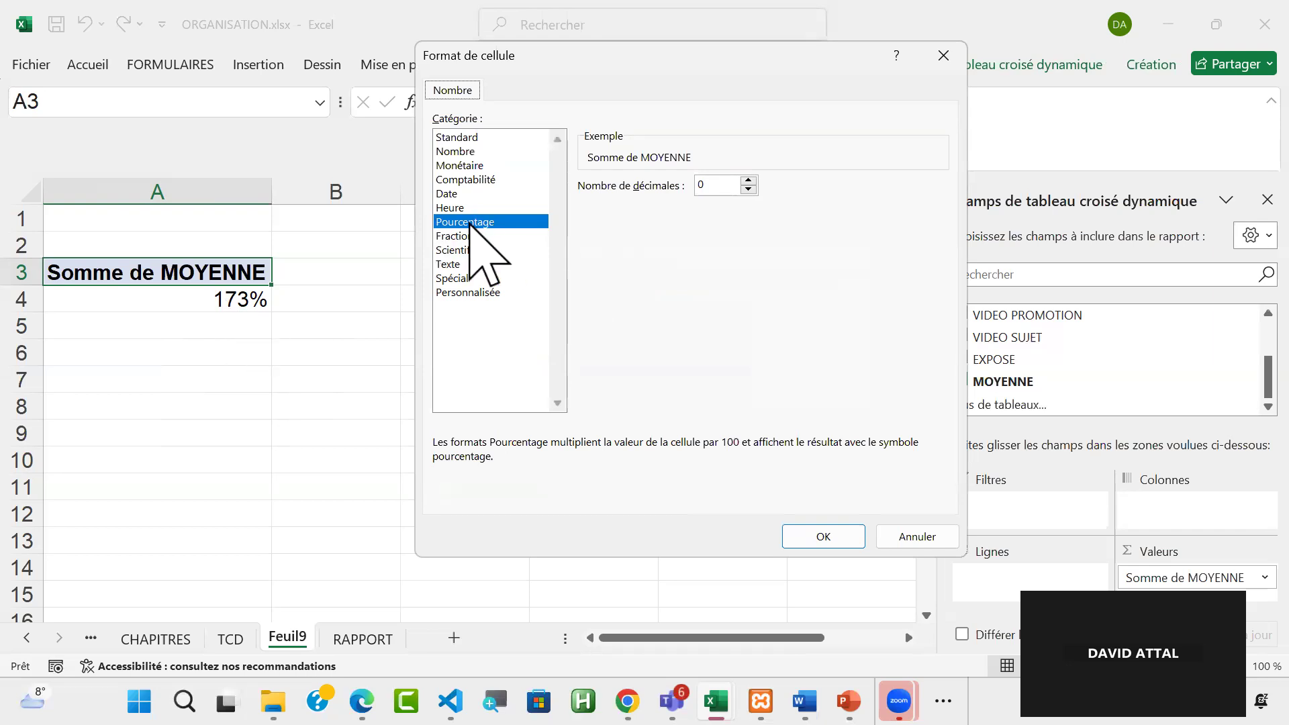
left_click(833, 534)
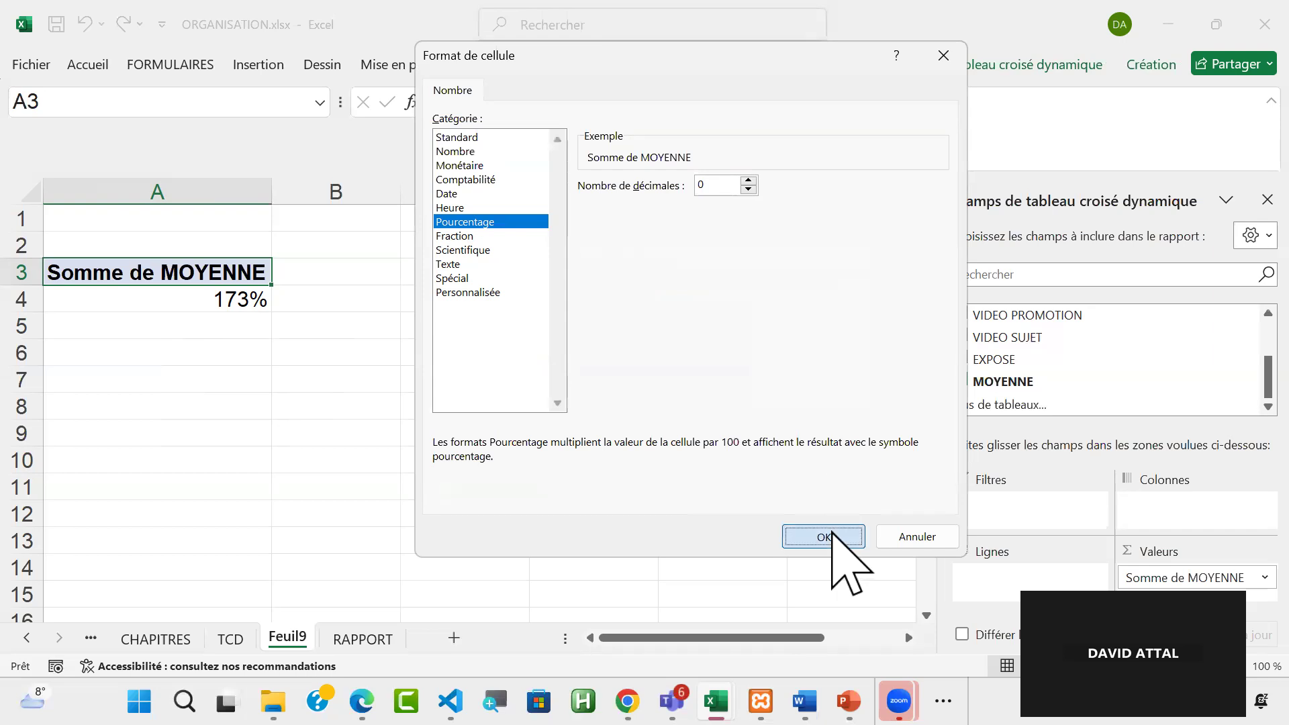
left_click(742, 448)
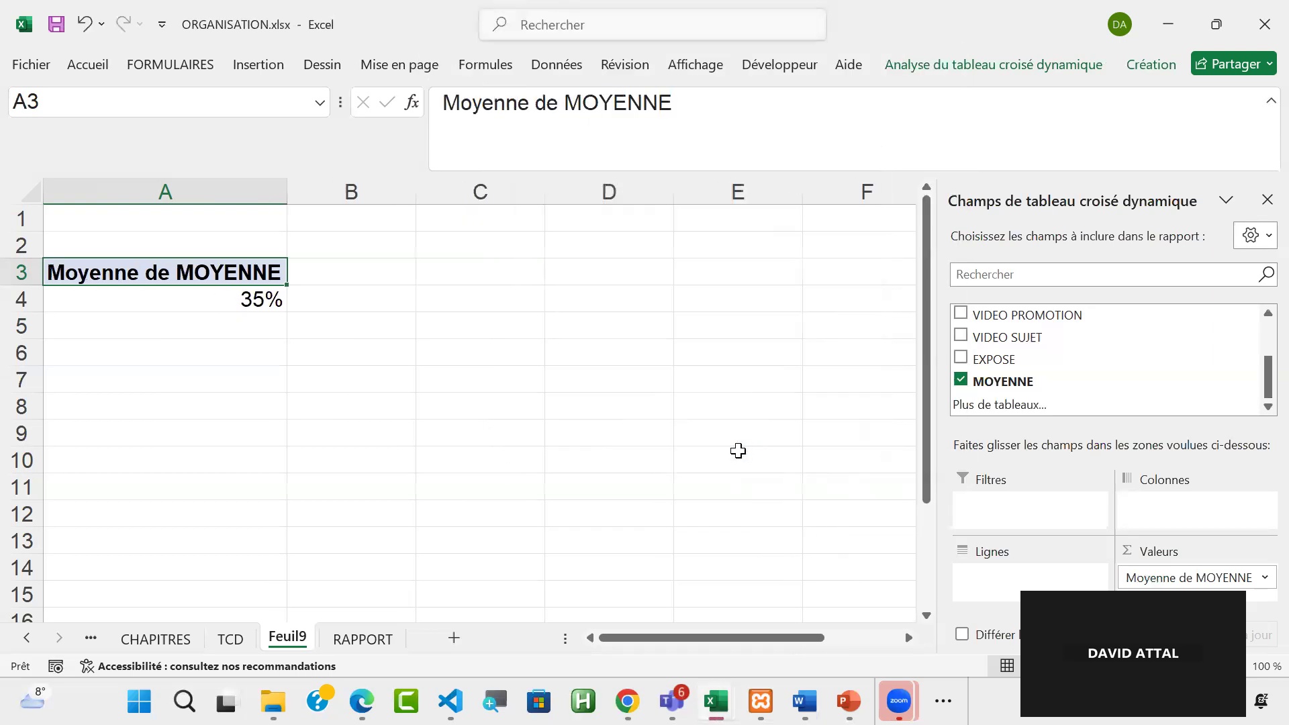
Step: Add the GROUPE field to the pivot table as row labels and check the overall average in the grand total
left_click(197, 296)
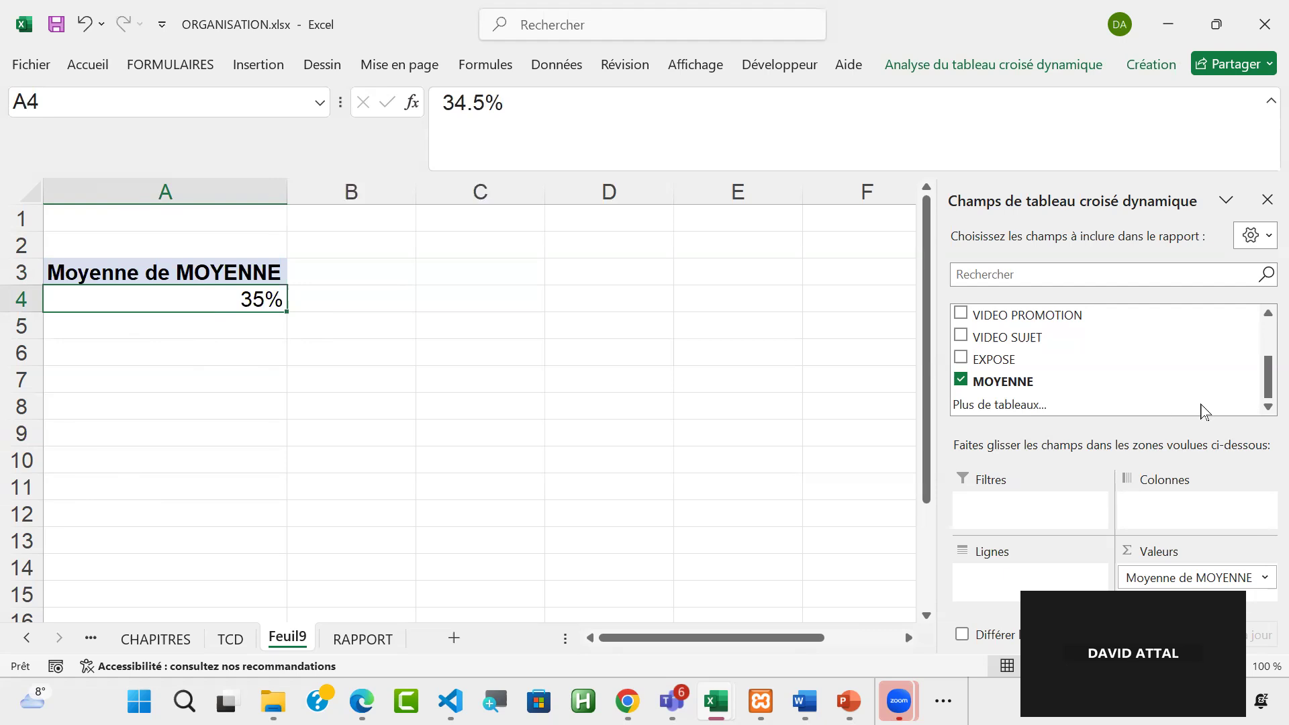
left_click_drag(1260, 388, 1260, 337)
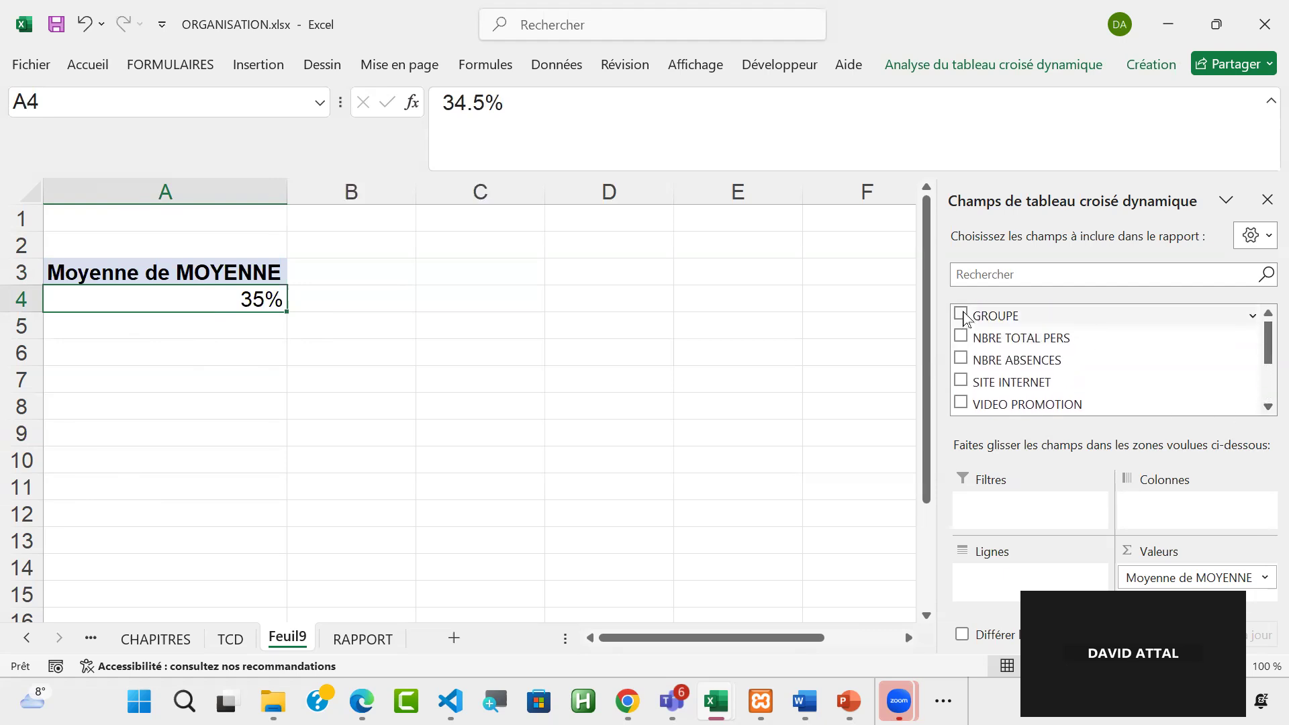
left_click(963, 316)
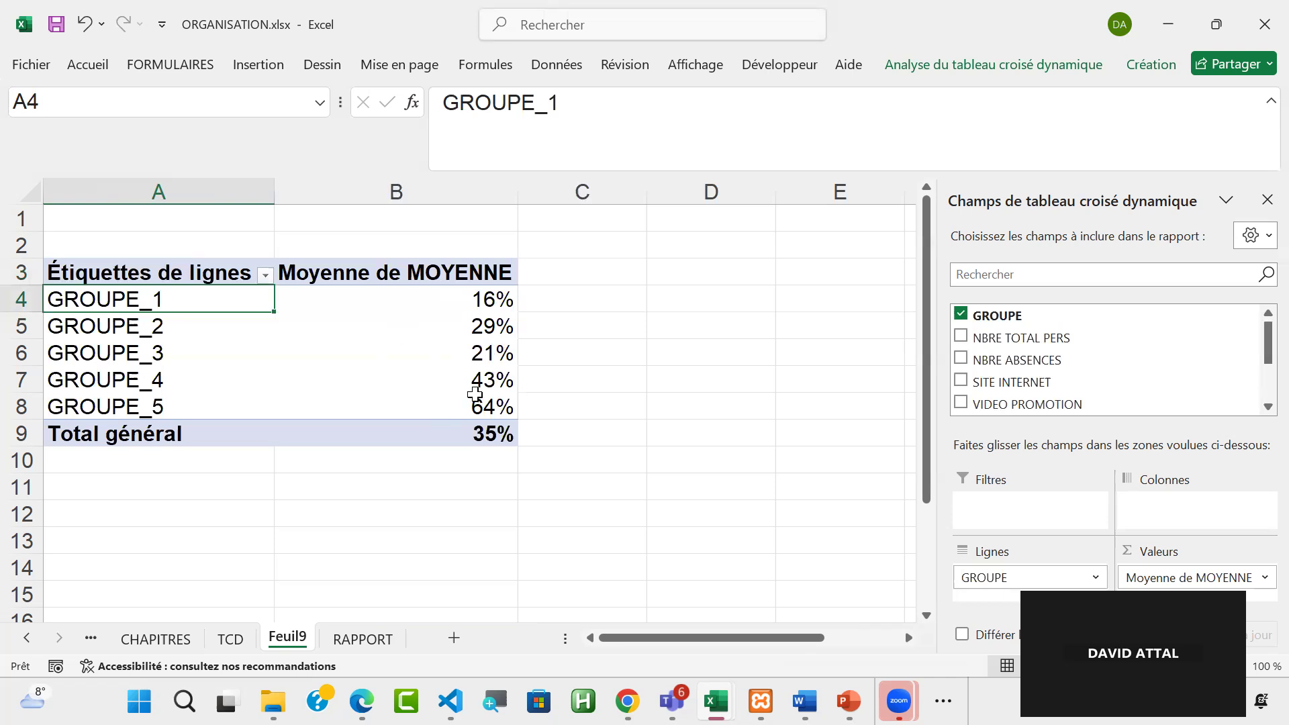
left_click(485, 434)
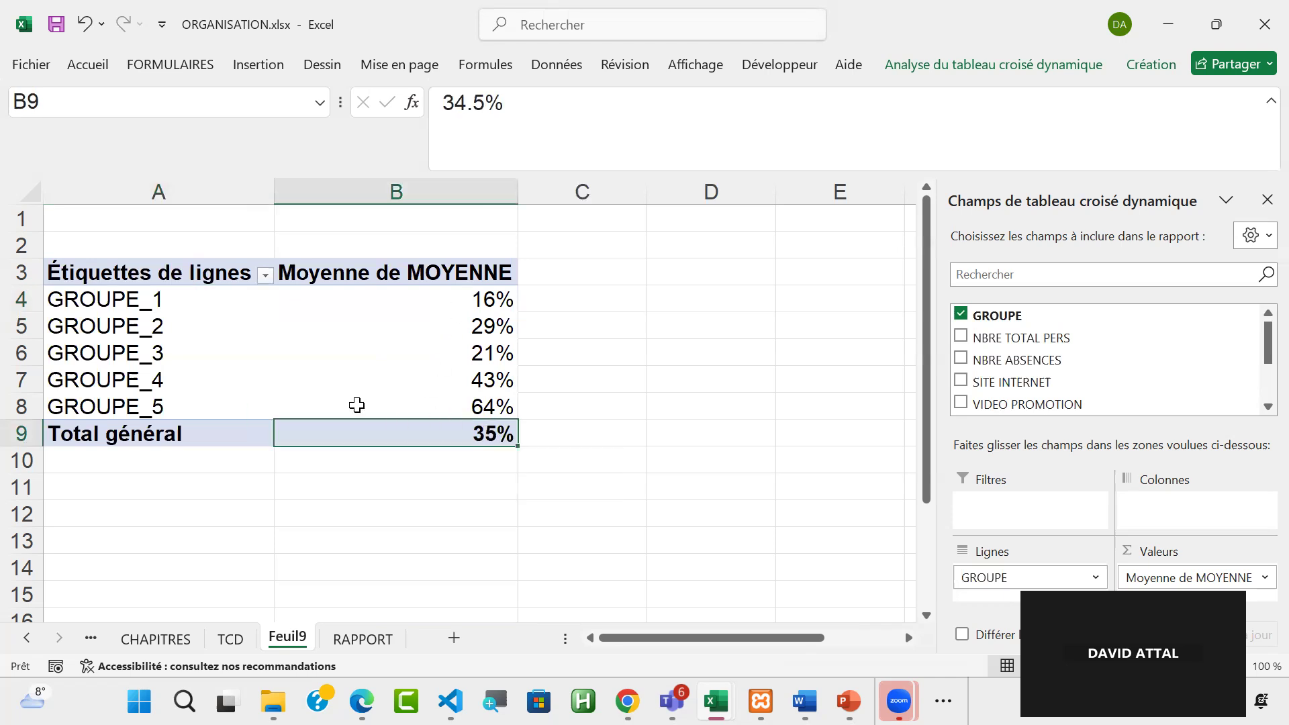
mouse_move(429, 432)
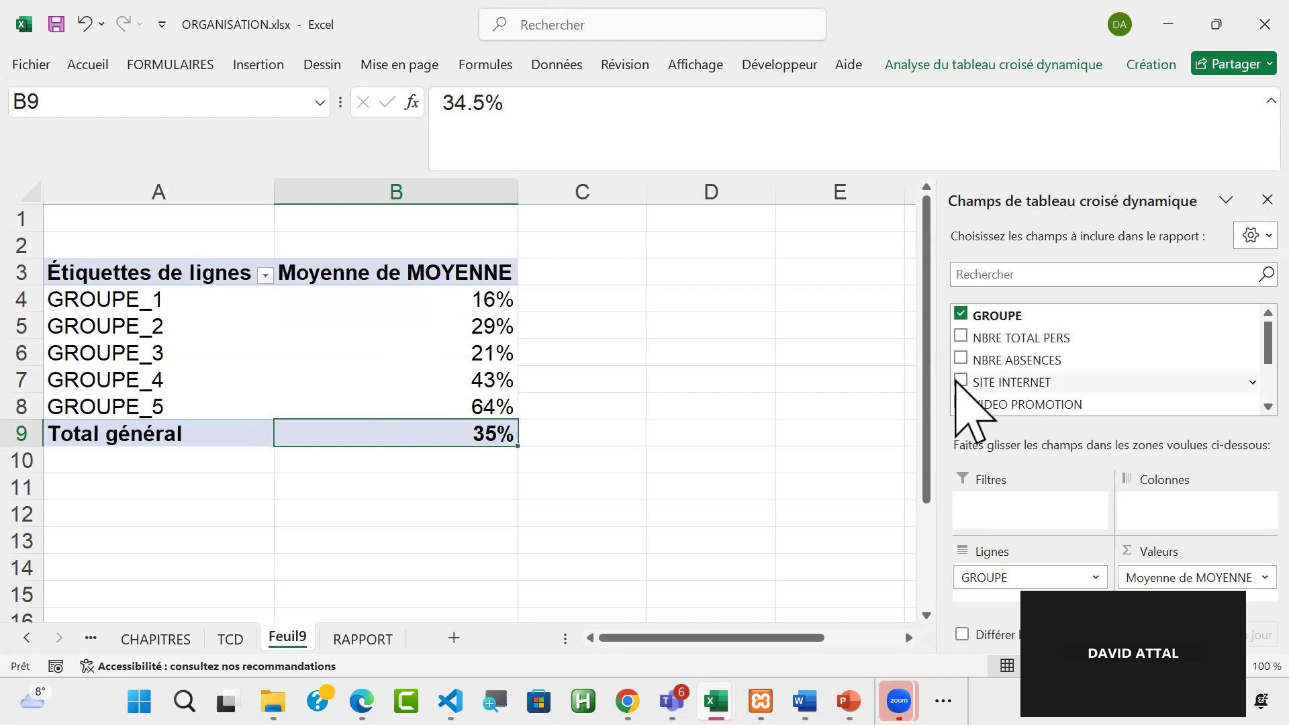
Step: Add the MOYENNE field to the pivot table's values a second time, beside the existing average column
left_click_drag(1268, 343, 1266, 403)
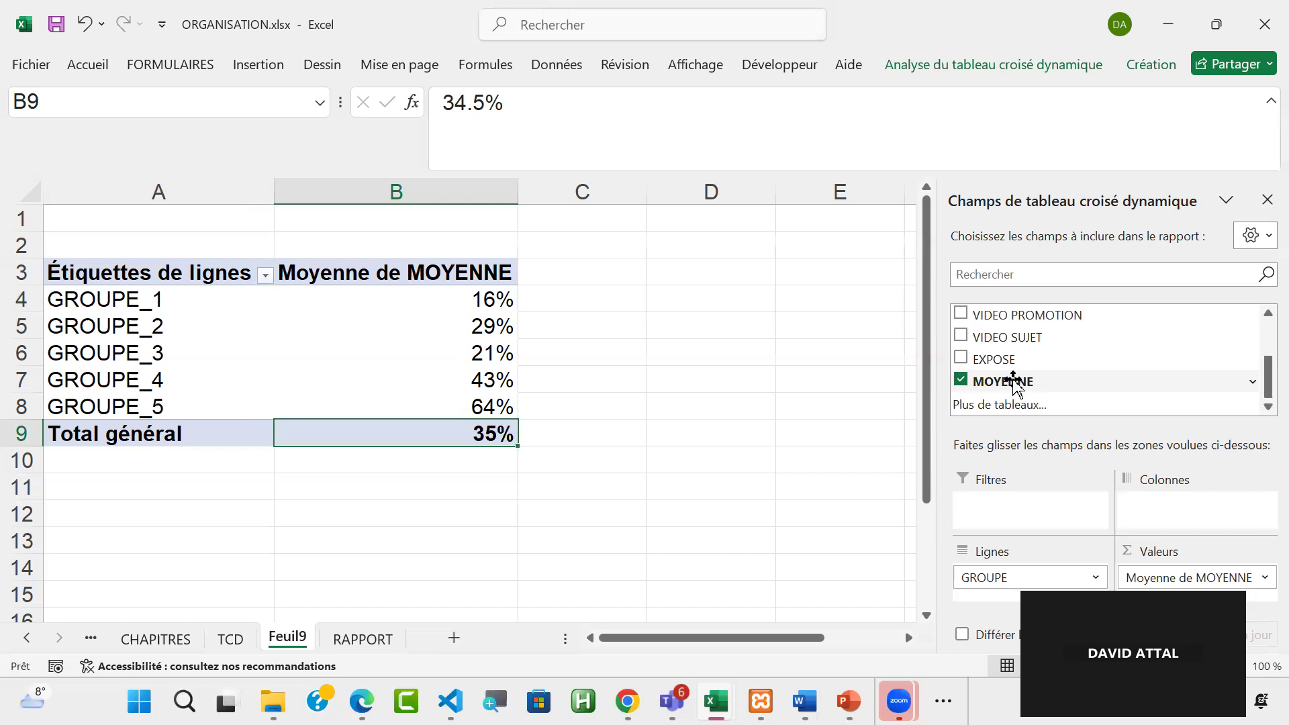
left_click_drag(1014, 385, 1166, 591)
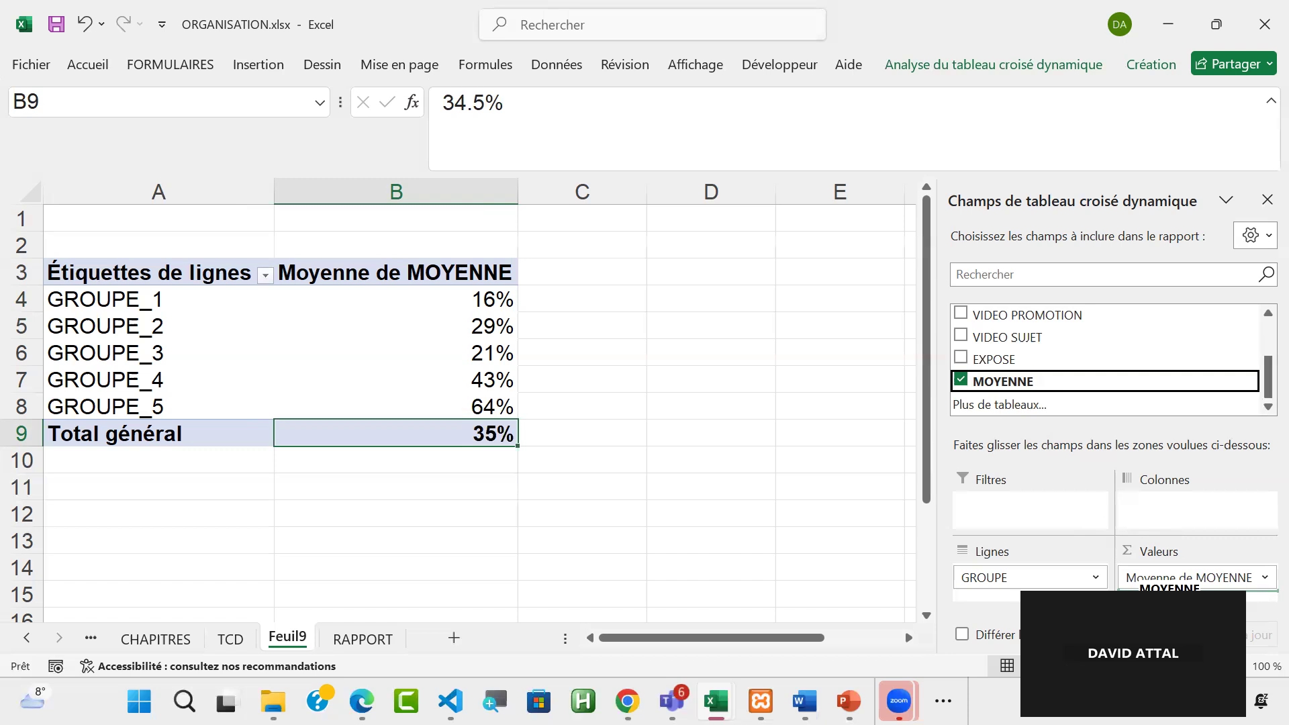
left_click_drag(1170, 589, 1171, 587)
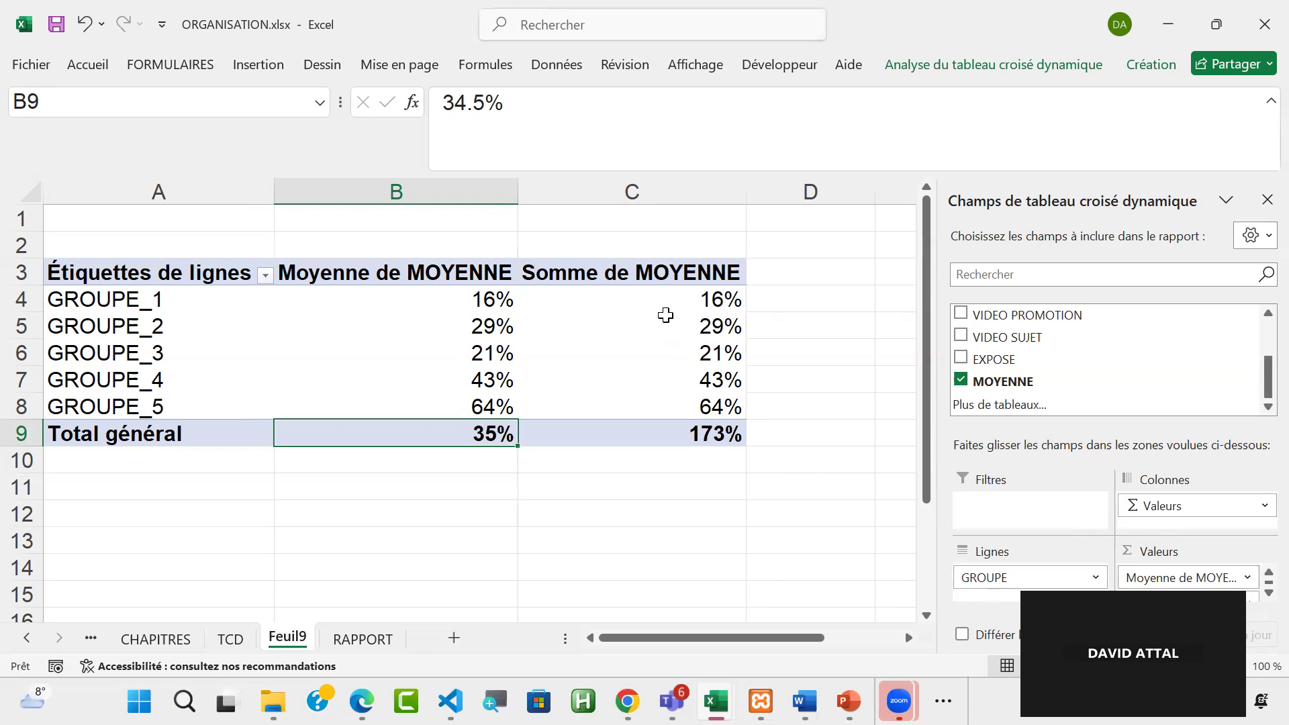
Step: Show the Somme de MOYENNE values as % du total général and review each group's share and the total
left_click(633, 297)
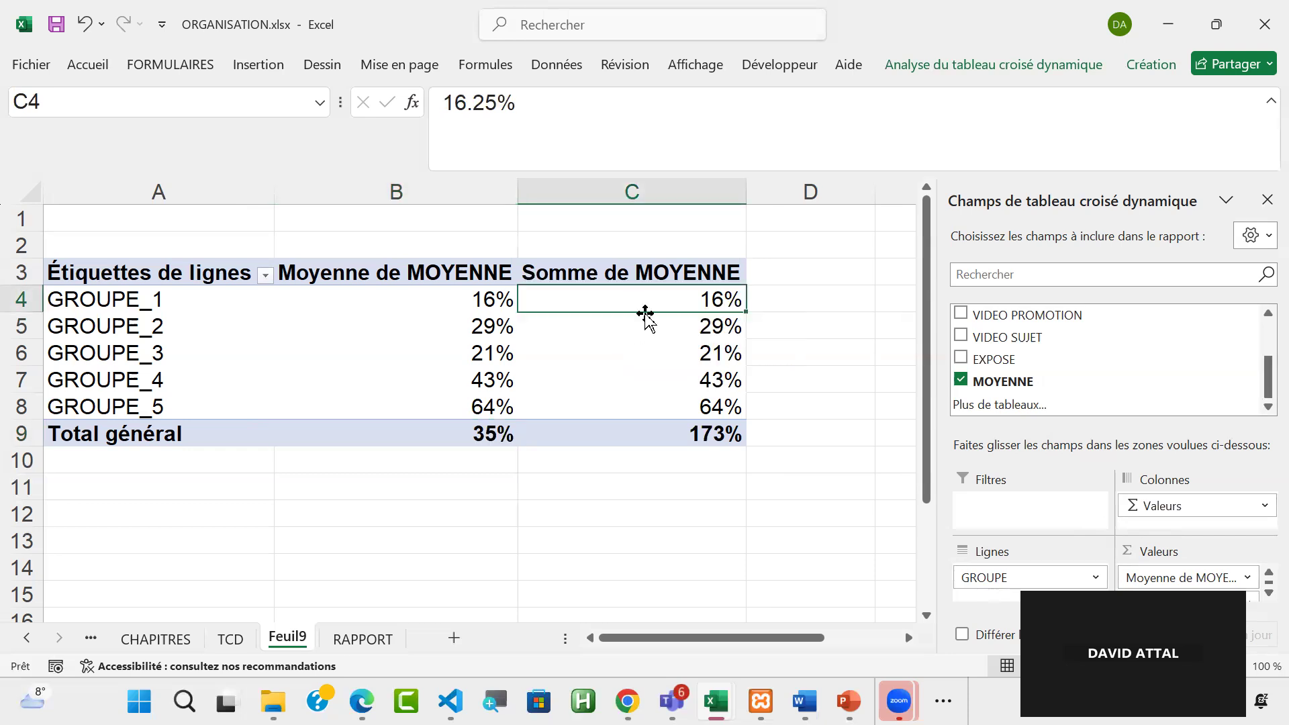
right_click(618, 373)
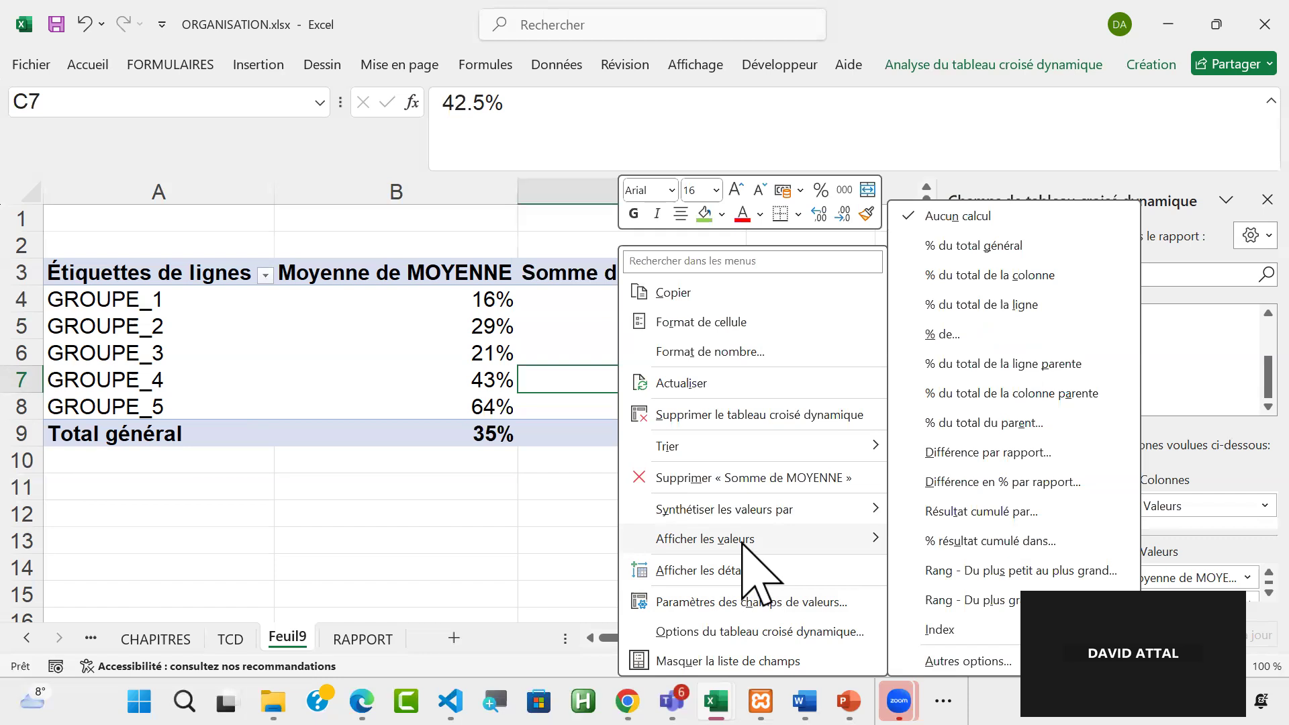
left_click(997, 254)
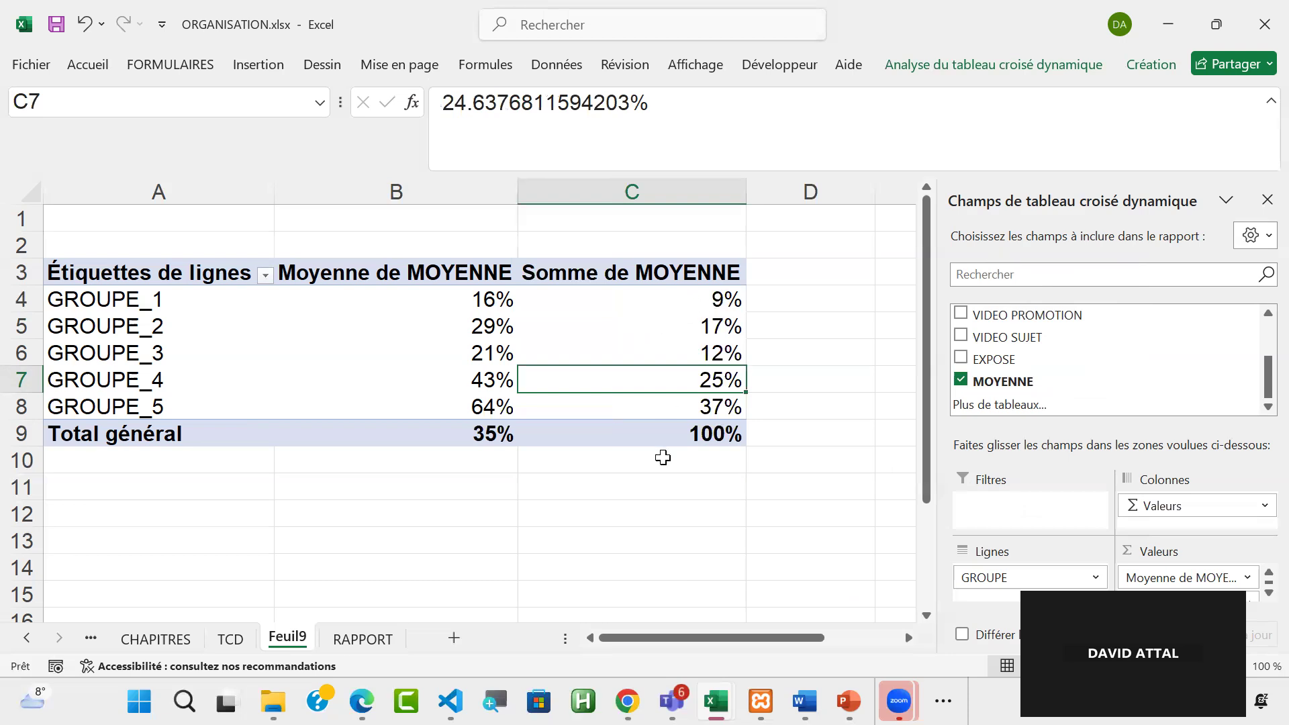
left_click(694, 432)
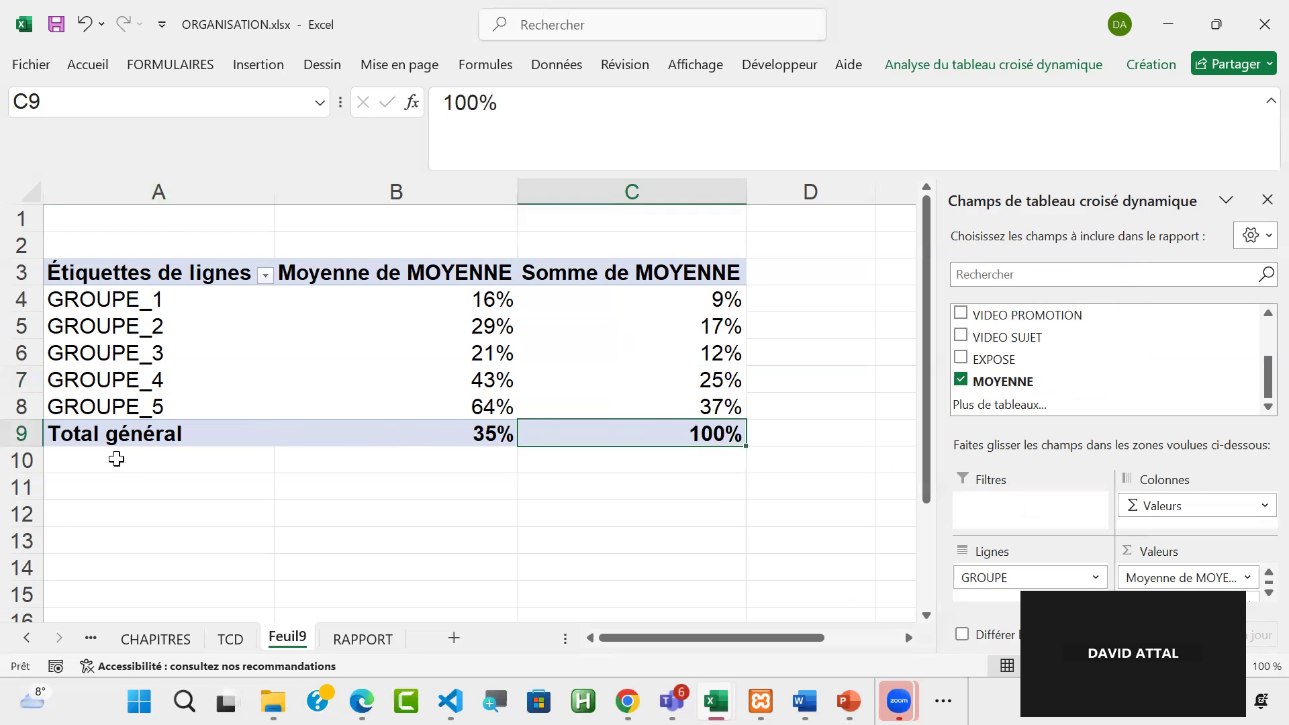
left_click(690, 302)
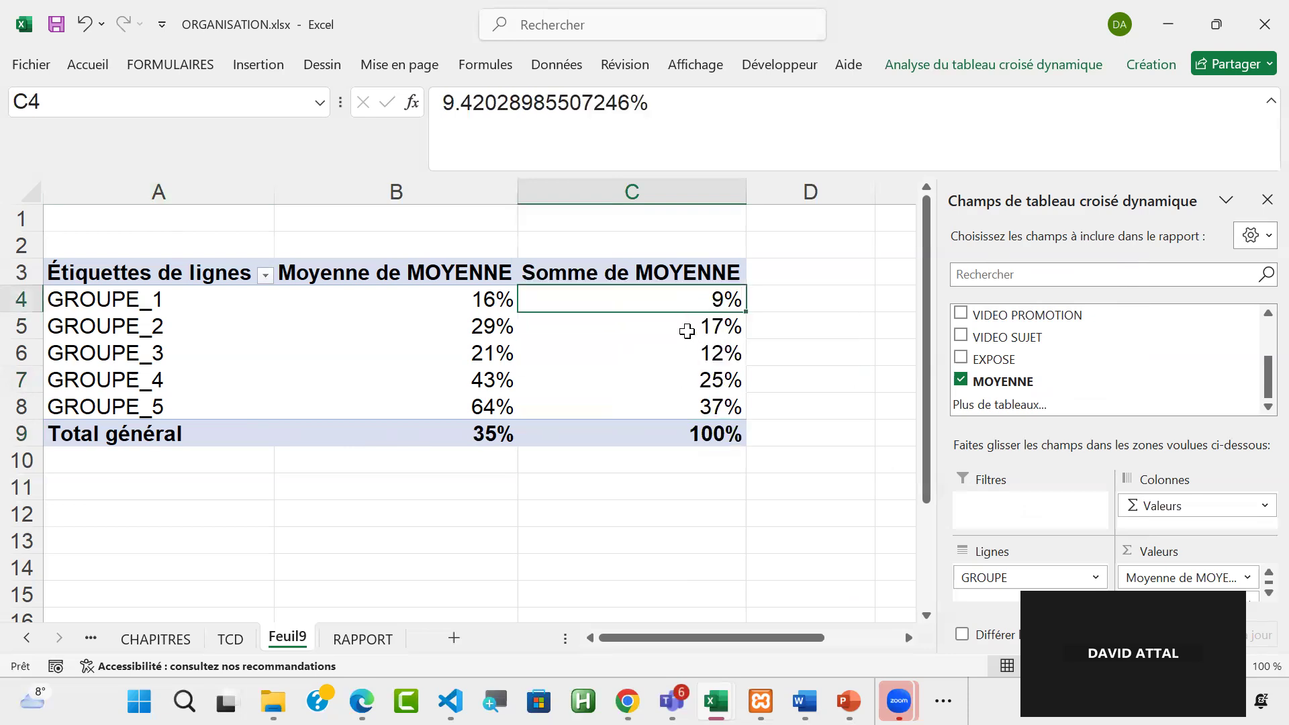
left_click(686, 327)
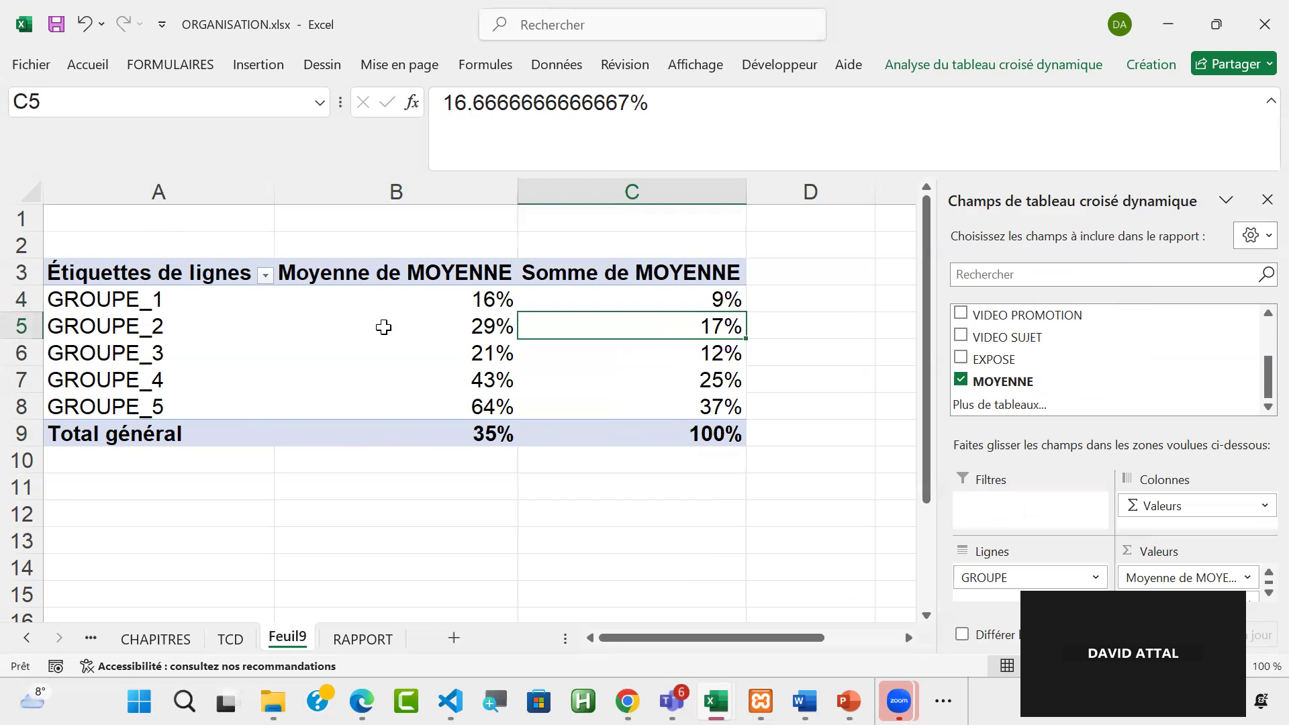
left_click(668, 431)
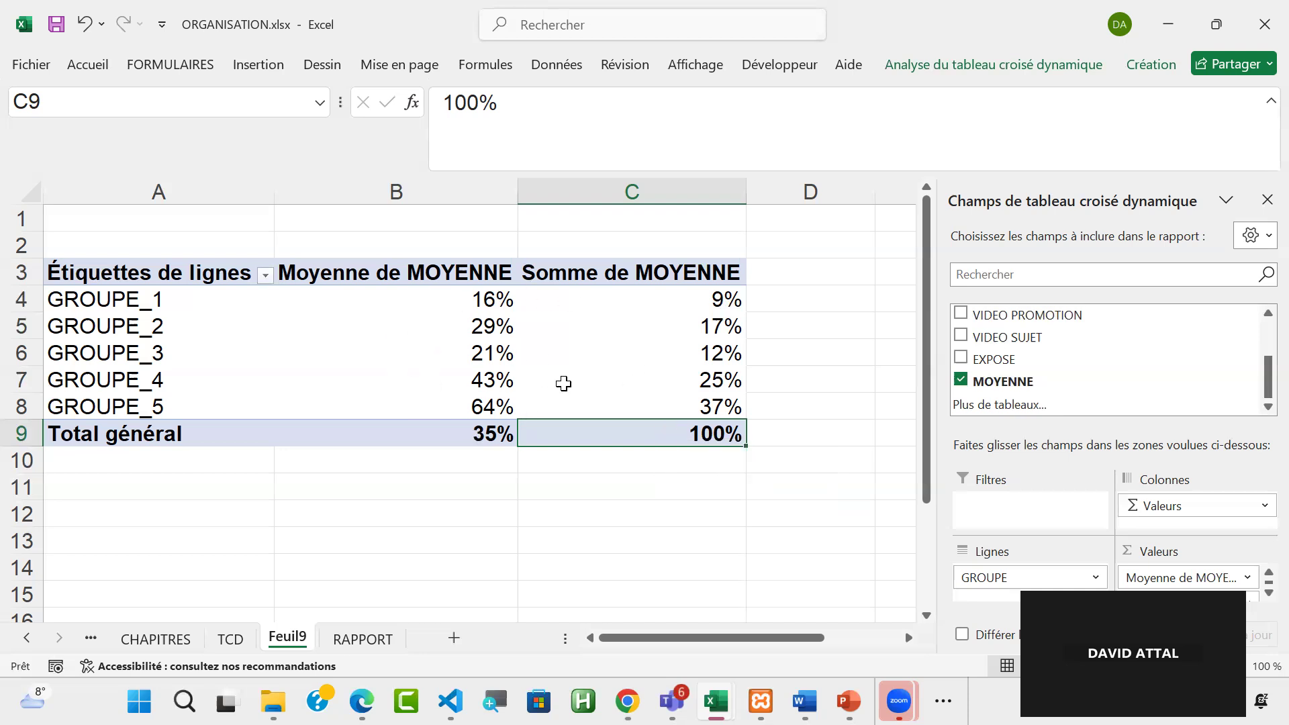
mouse_move(564, 384)
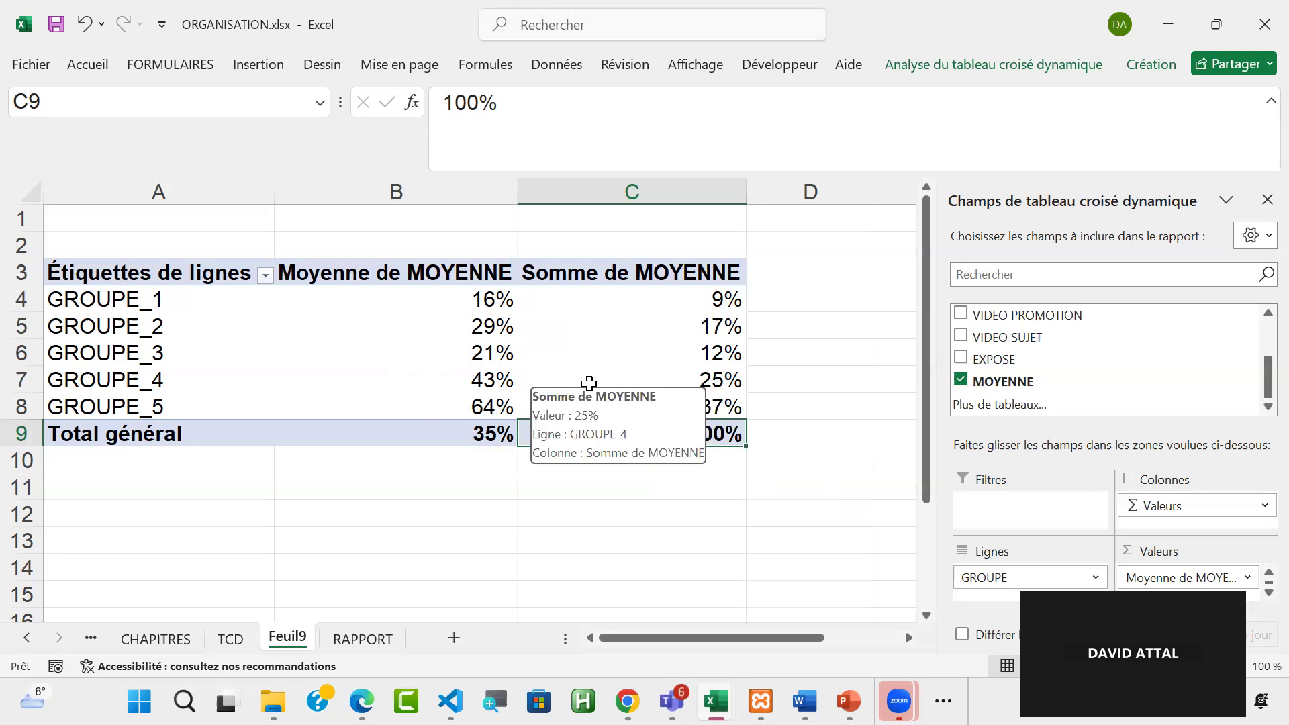
mouse_move(531, 371)
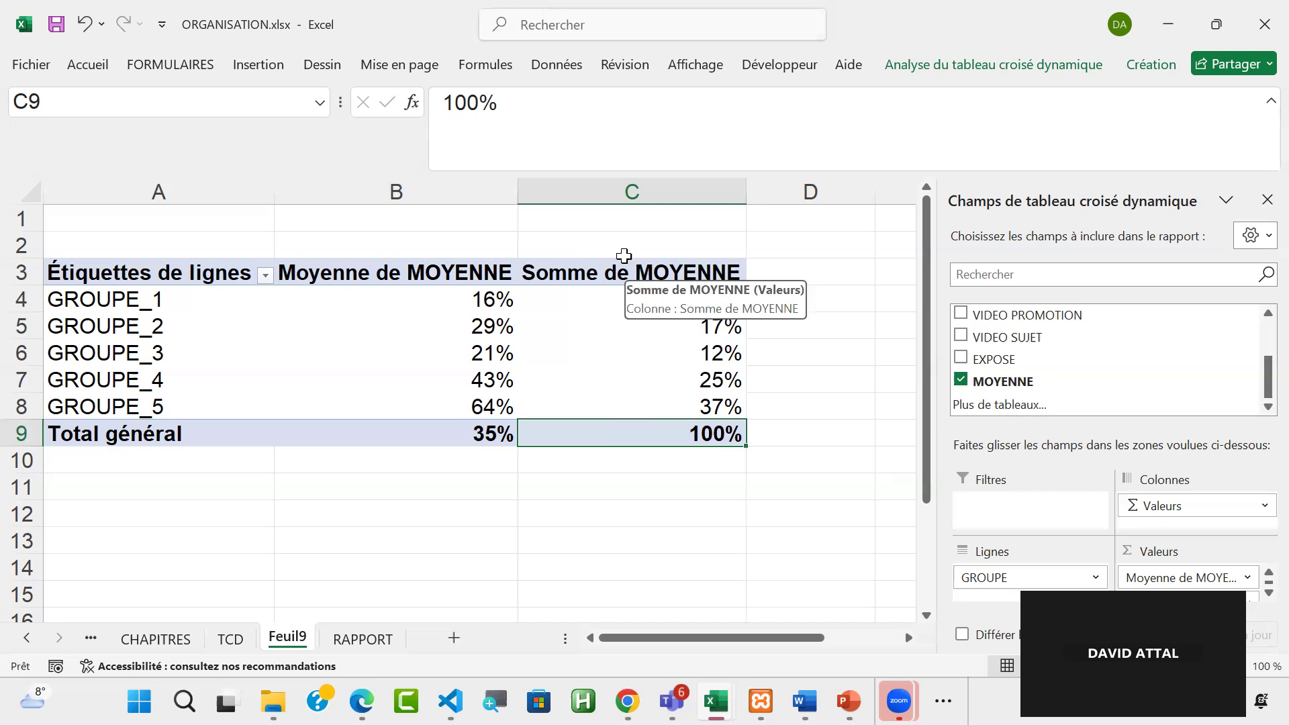
Step: Apply red gradient data bars to the whole Somme de MOYENNE column, grand total included, and check the bar for GROUPE_1
left_click_drag(648, 273, 650, 446)
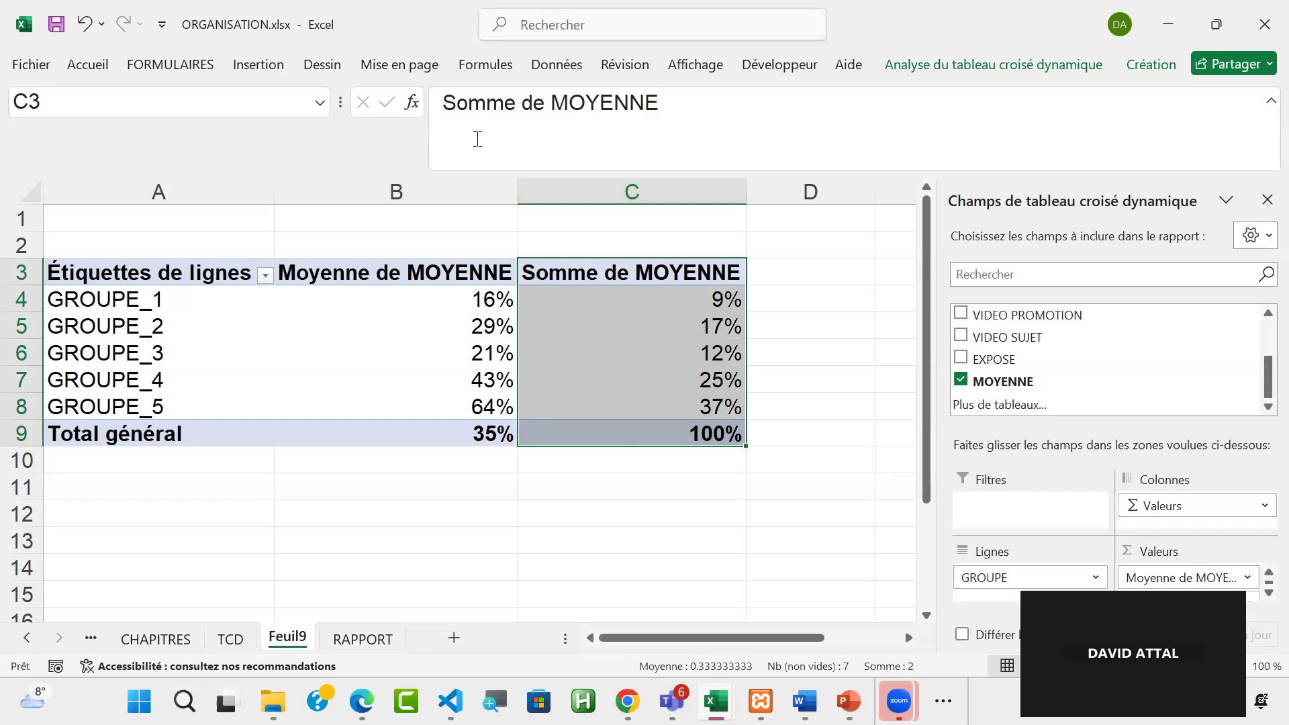
left_click(88, 64)
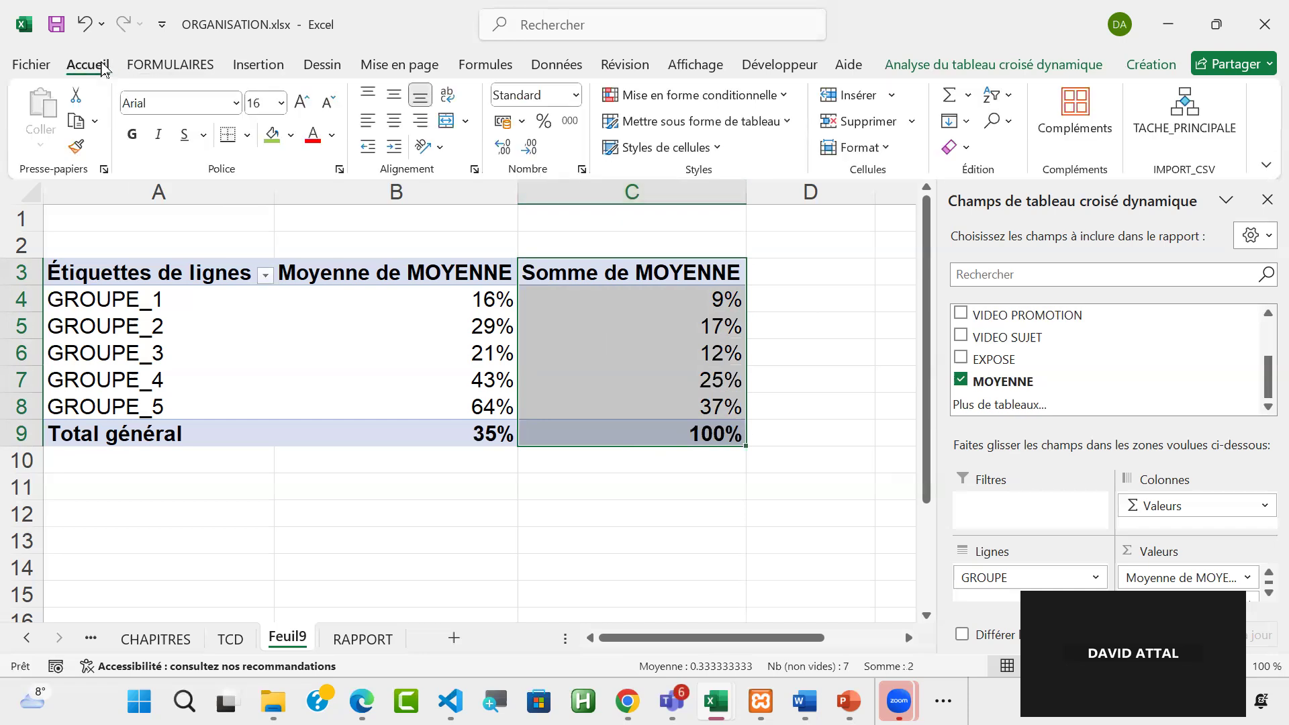
left_click(685, 96)
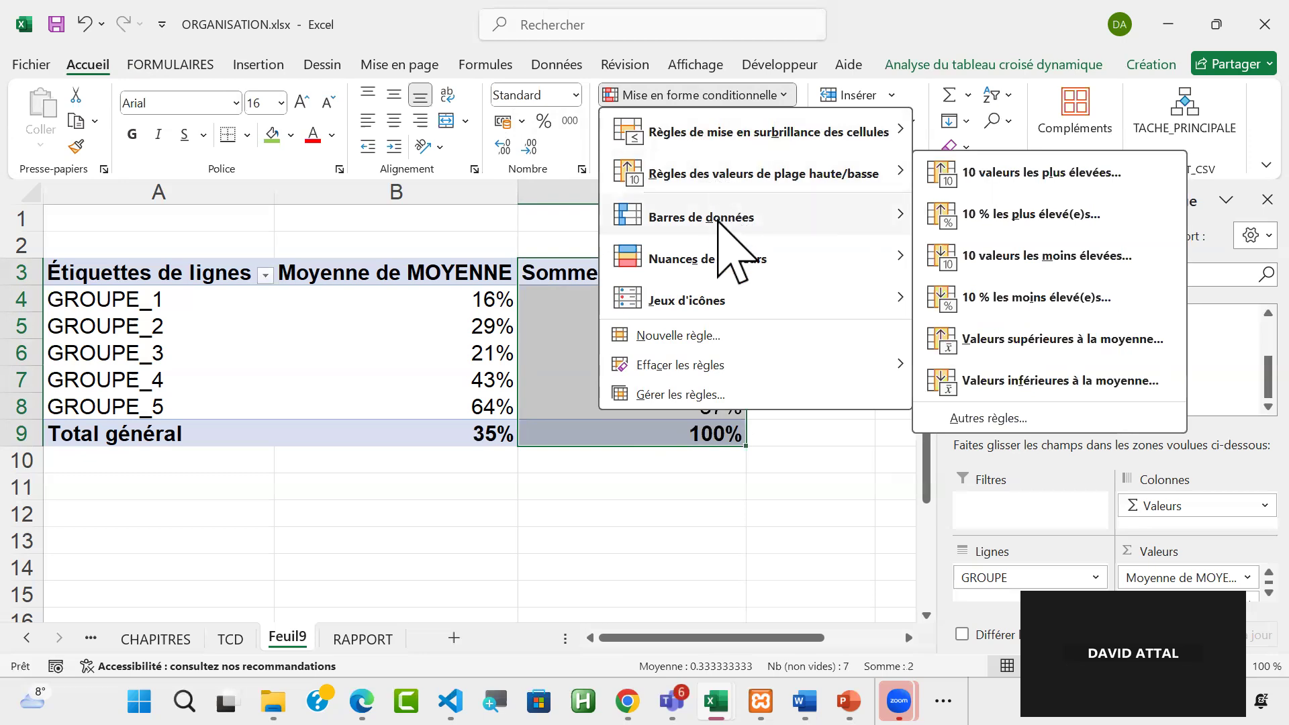
mouse_move(766, 138)
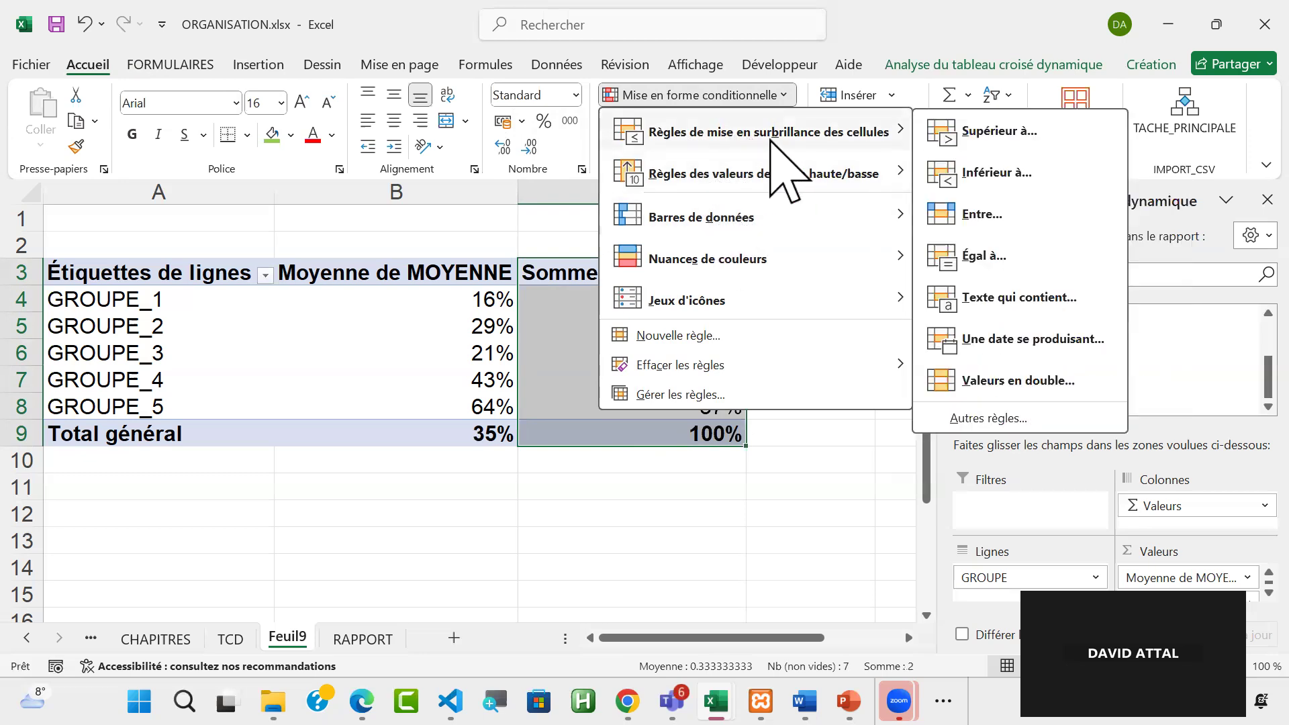
mouse_move(772, 174)
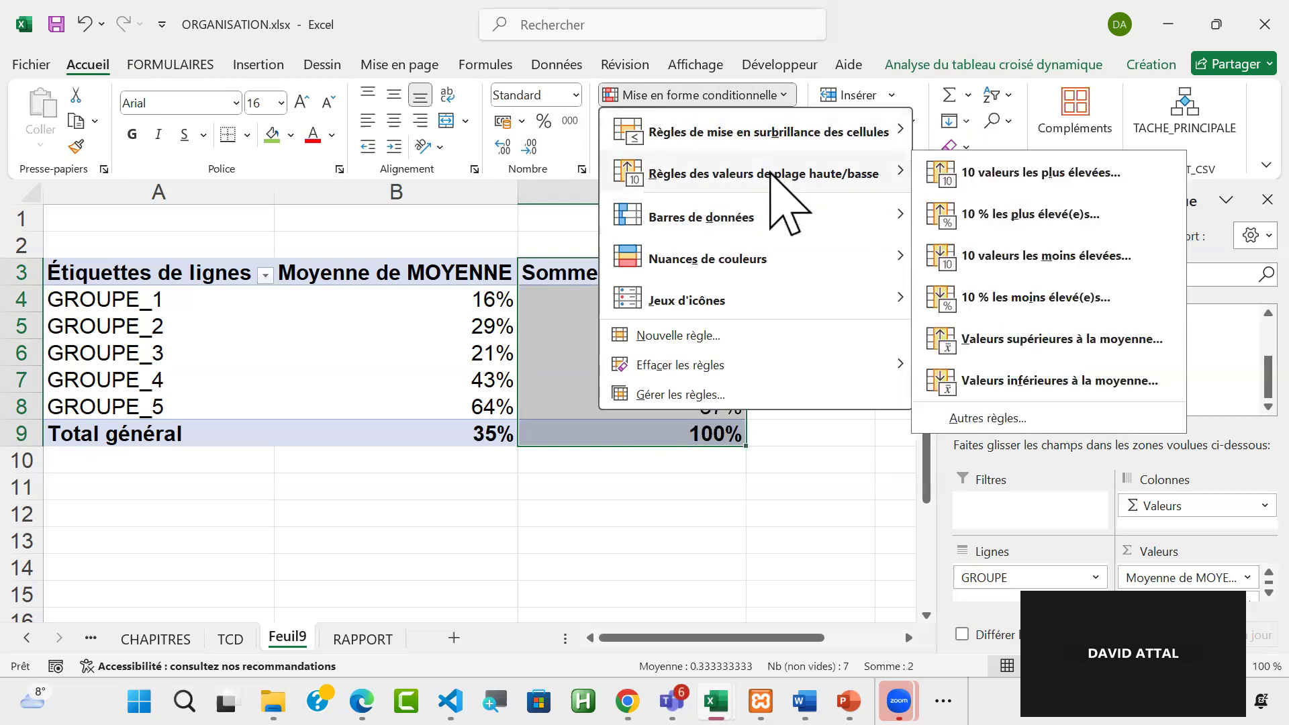
mouse_move(762, 214)
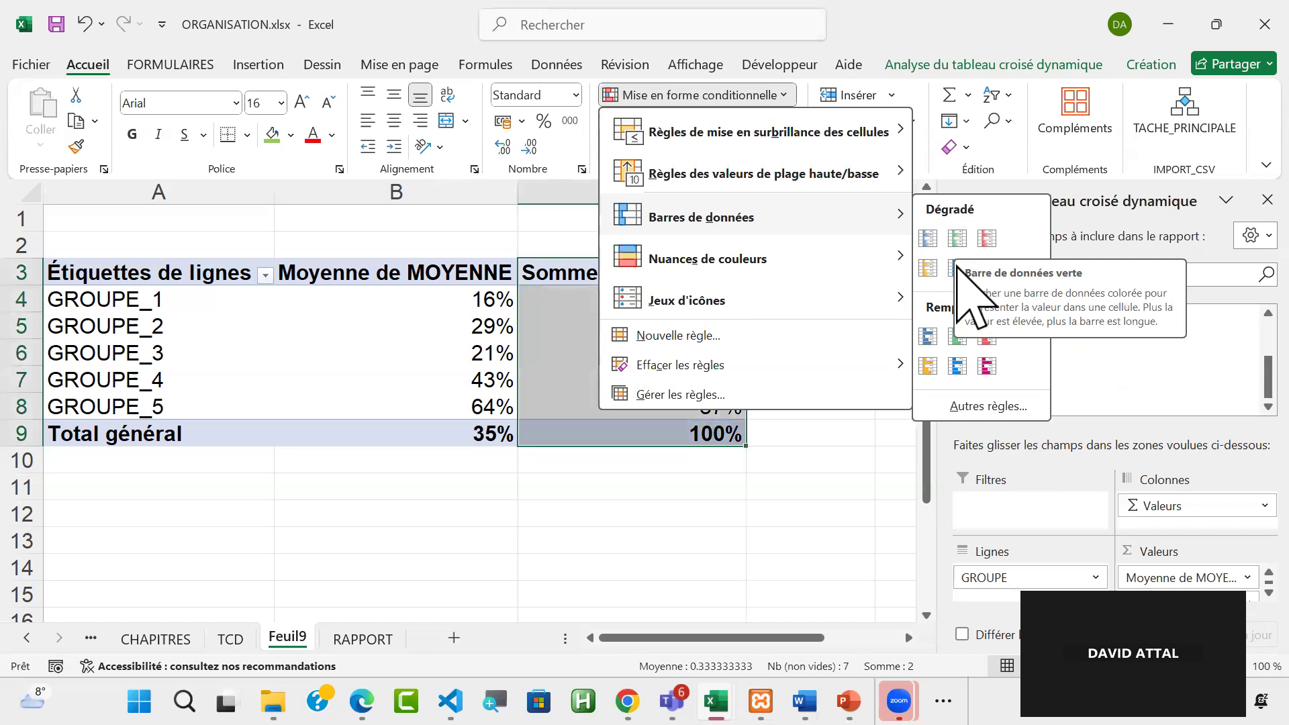
left_click(987, 238)
left_click(618, 518)
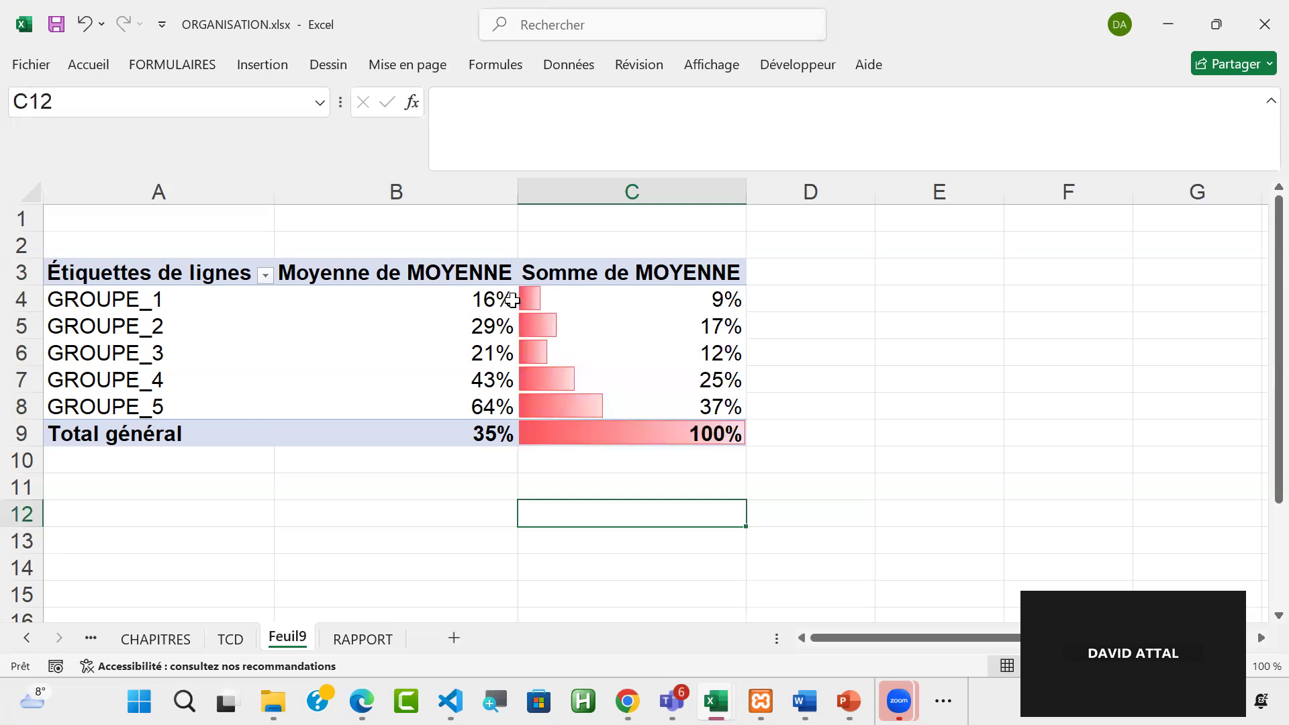
mouse_move(595, 303)
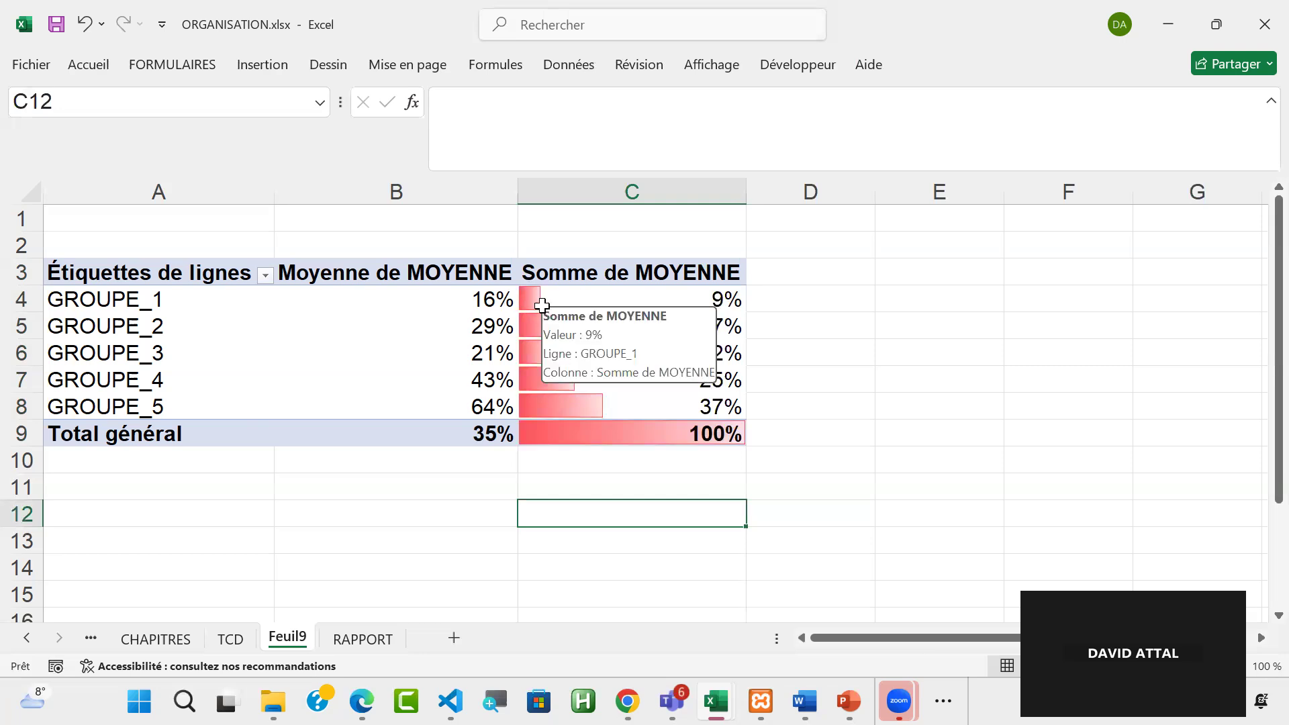
left_click(662, 301)
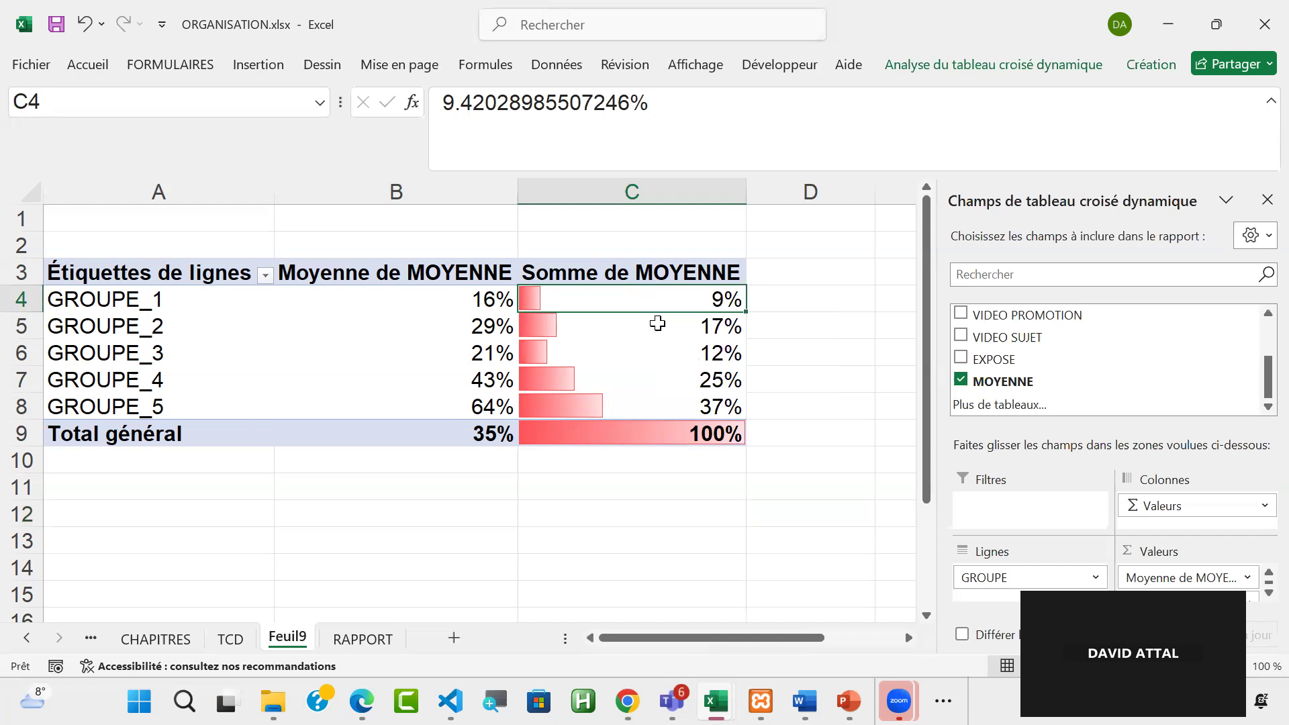
left_click(131, 301)
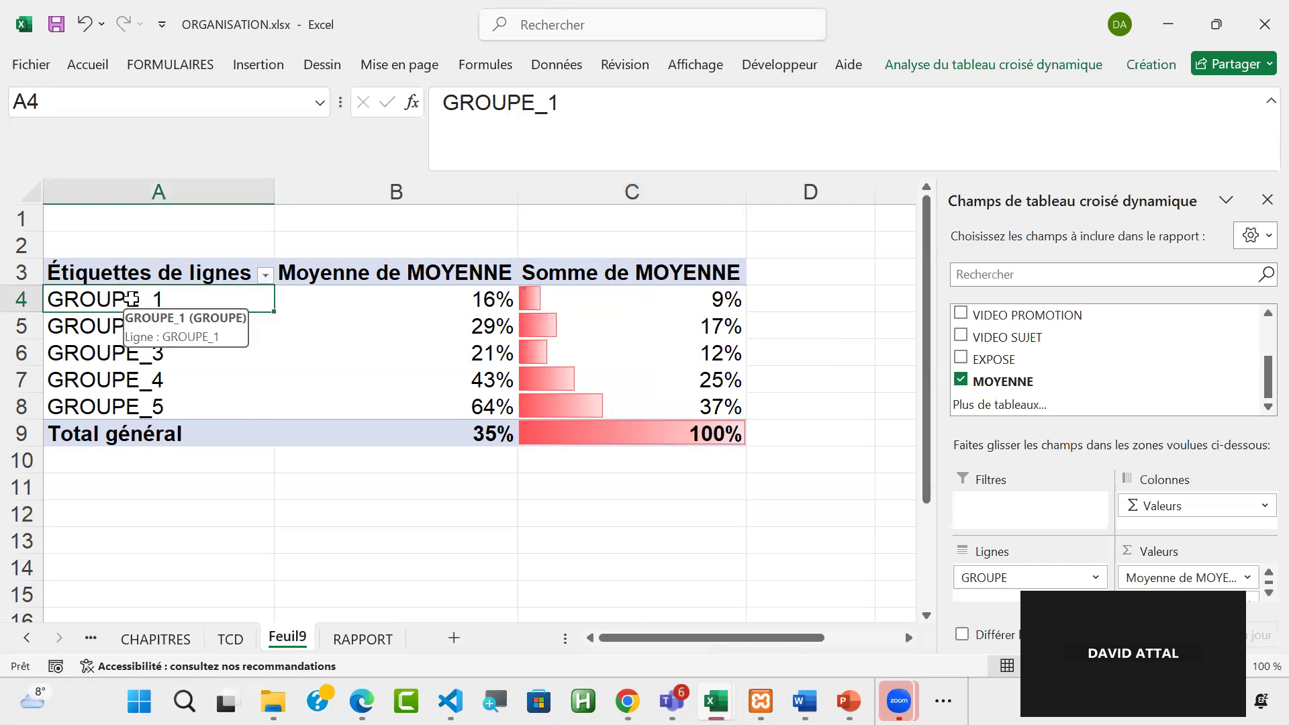
right_click(132, 301)
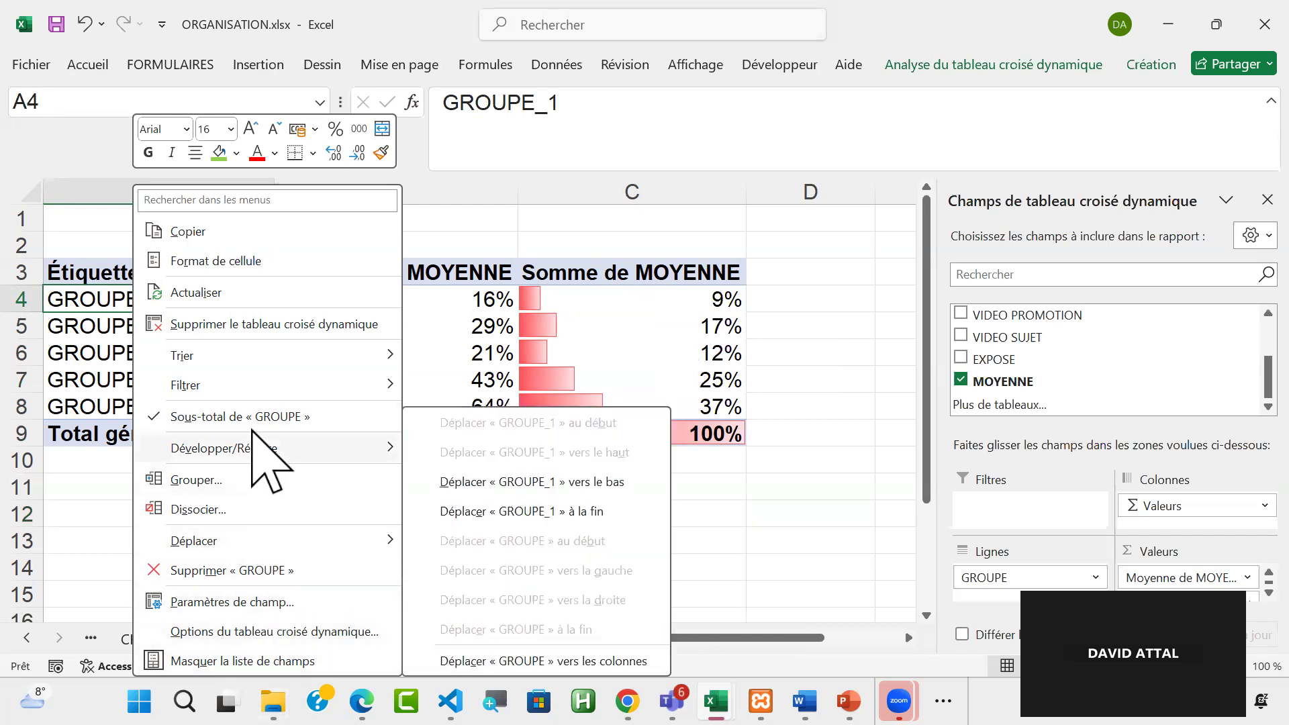
mouse_move(254, 380)
key("Escape")
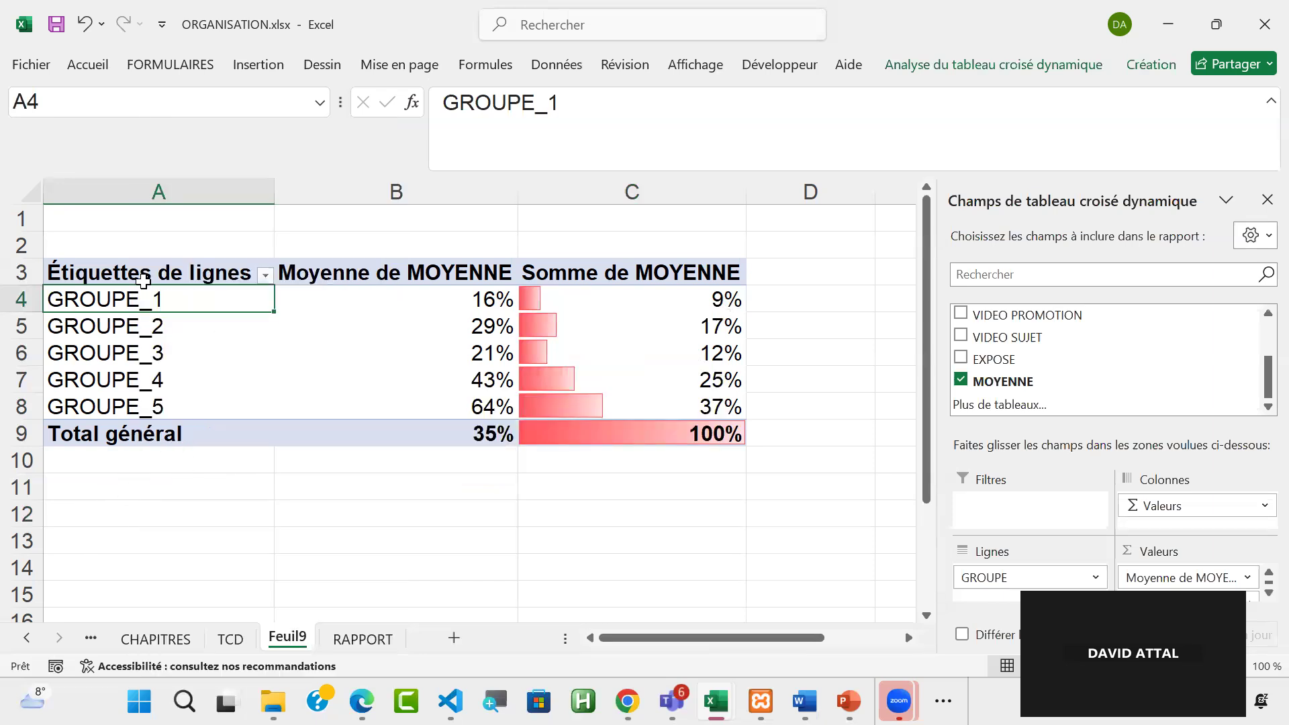
Step: Insert an empty column before column A, ahead of the pivot table
left_click(143, 192)
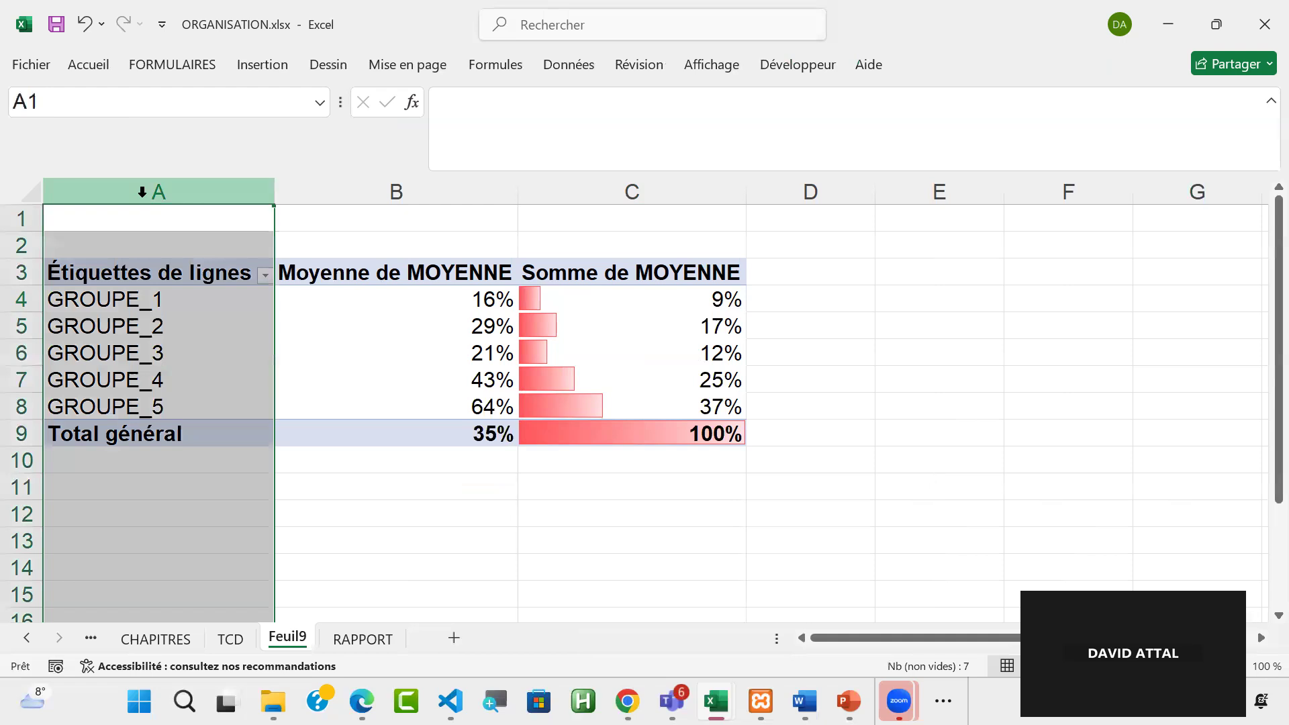
right_click(142, 193)
left_click(222, 409)
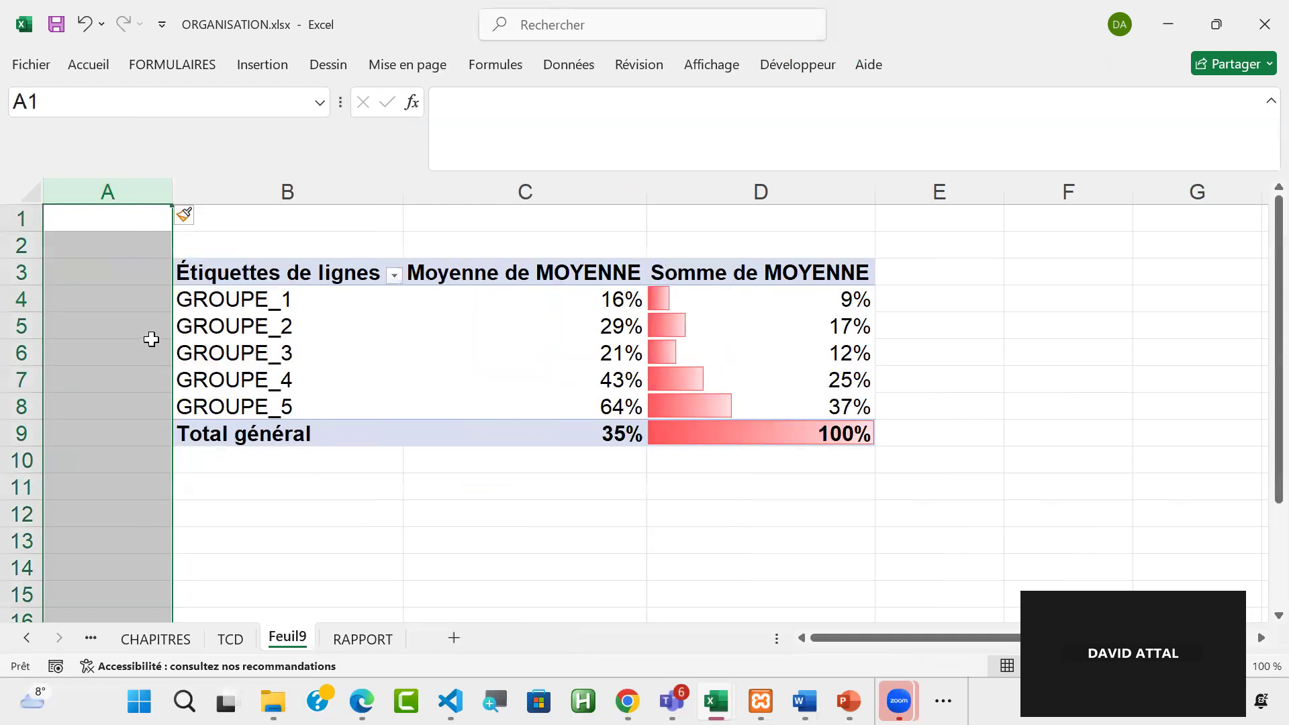
Step: Copy the labels GROUPE_1 to GROUPE_5 from the pivot table into cells A4:A8 of the empty column
left_click(114, 295)
left_click(242, 300)
left_click_drag(242, 300, 246, 404)
key("ctrl+c")
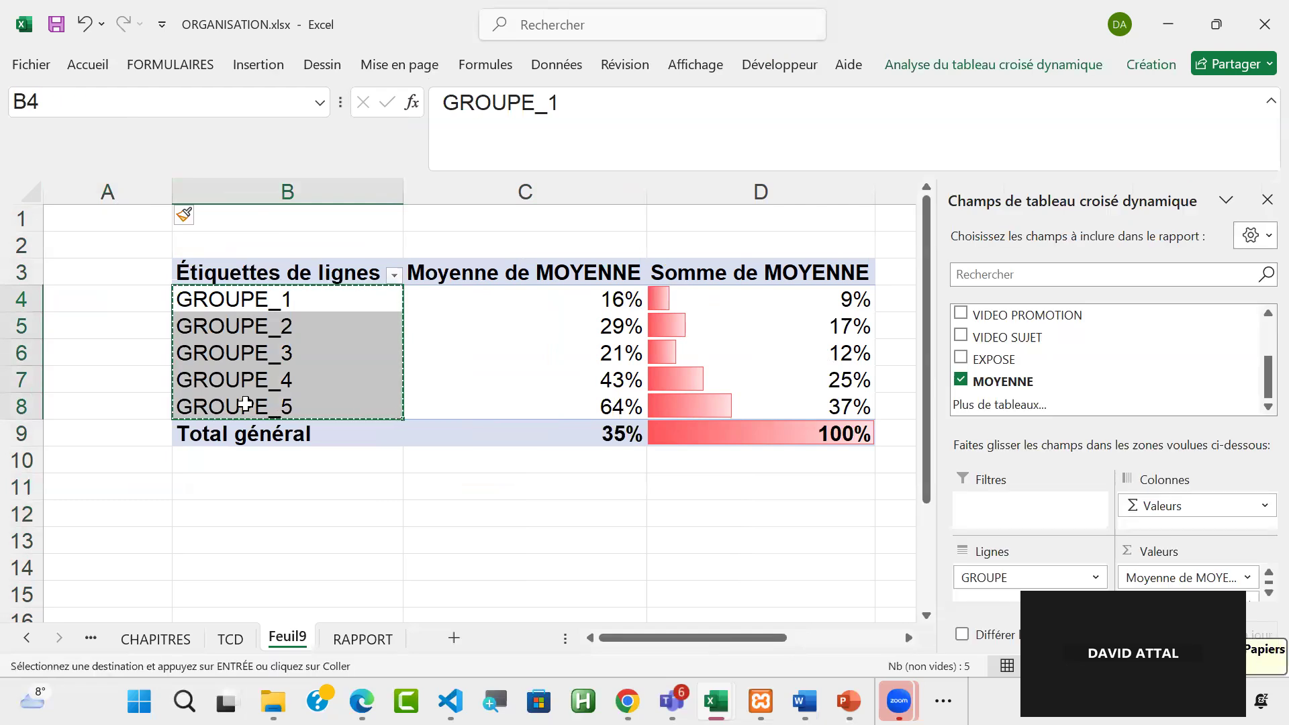
left_click(121, 291)
key("ctrl+v")
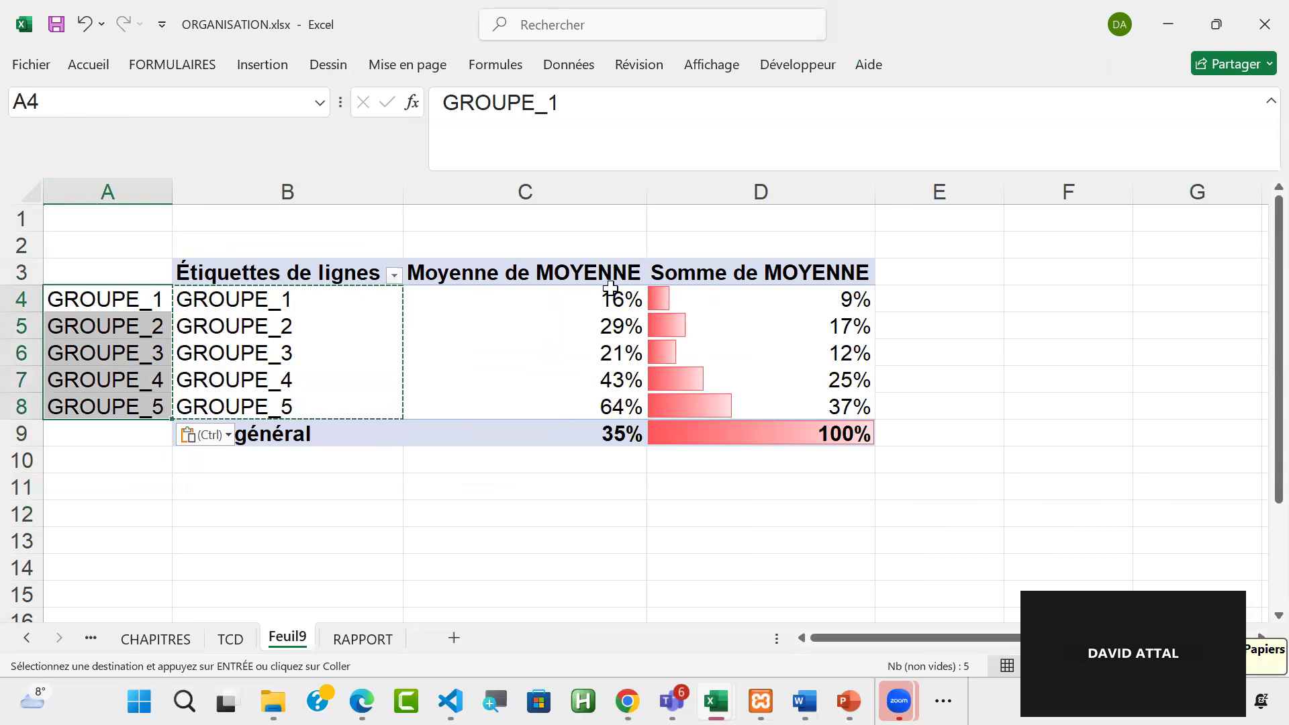
left_click(149, 532)
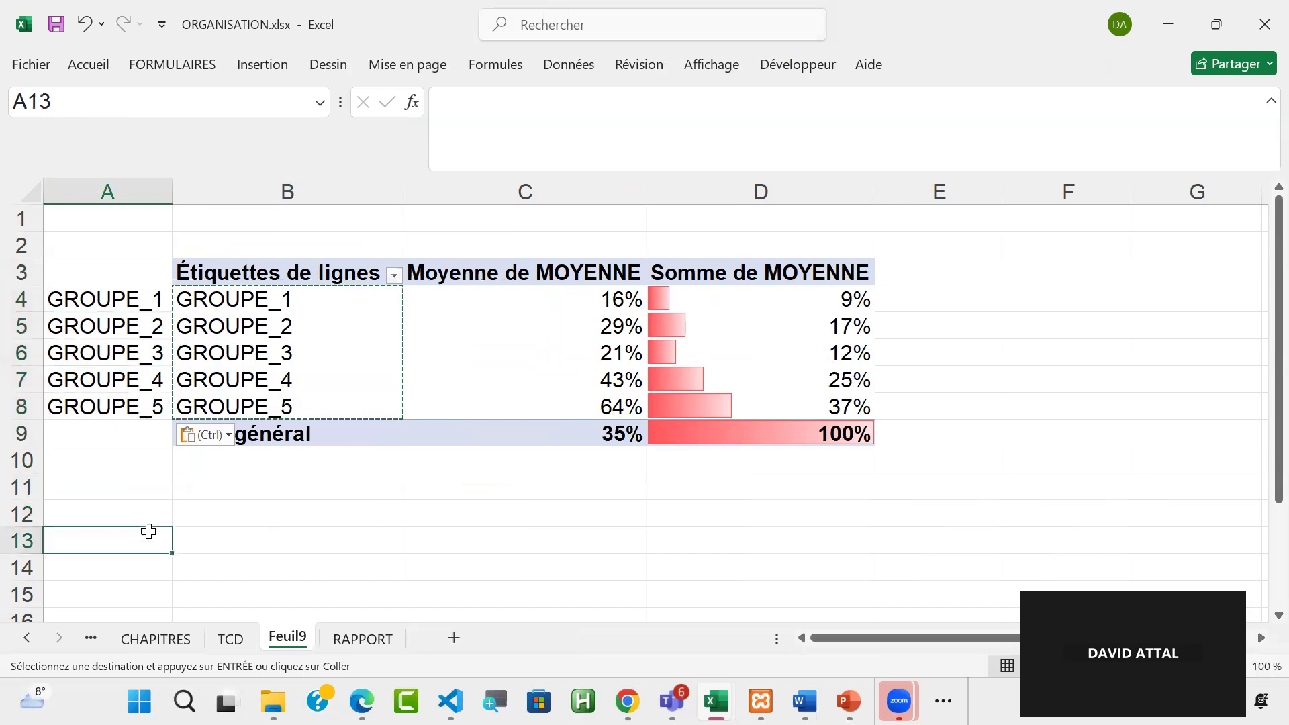
Step: Insert a hyperlink on GROUPE_1 in cell A4 that leads to cell A1 of the RAPPORT sheet in this document
left_click(121, 296)
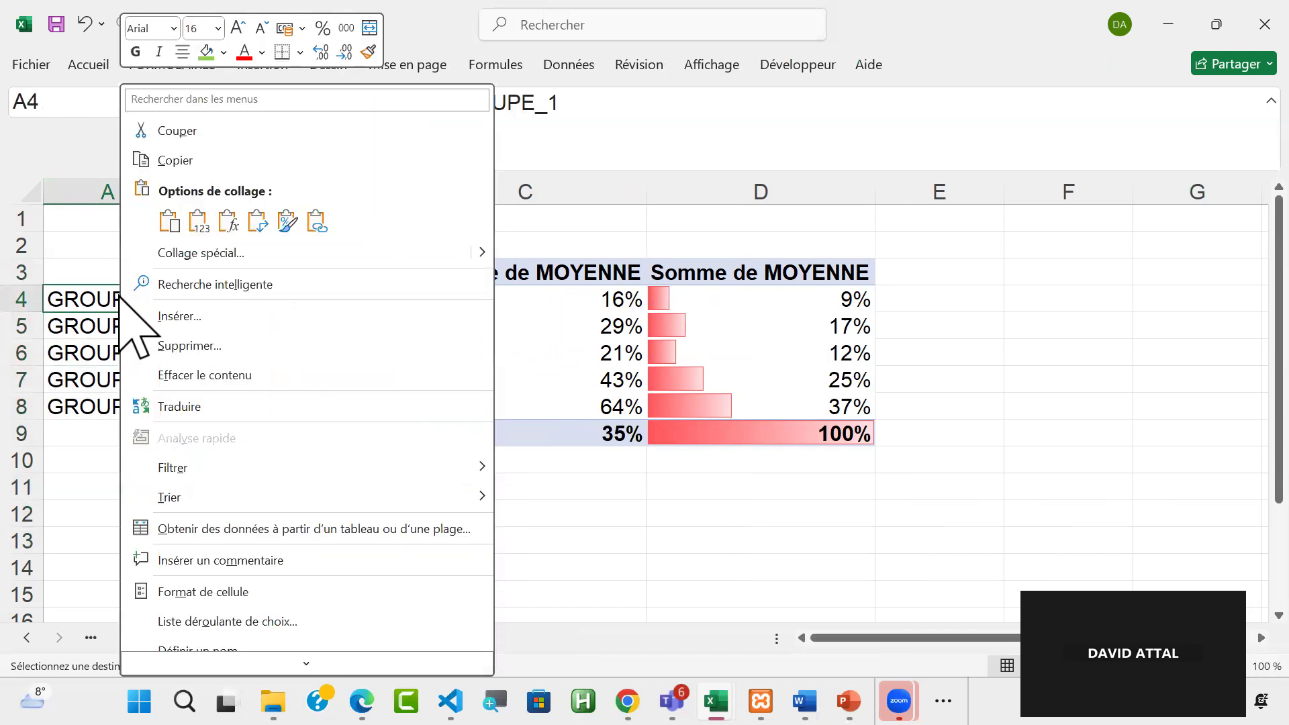
scroll(228, 621, "down", 2)
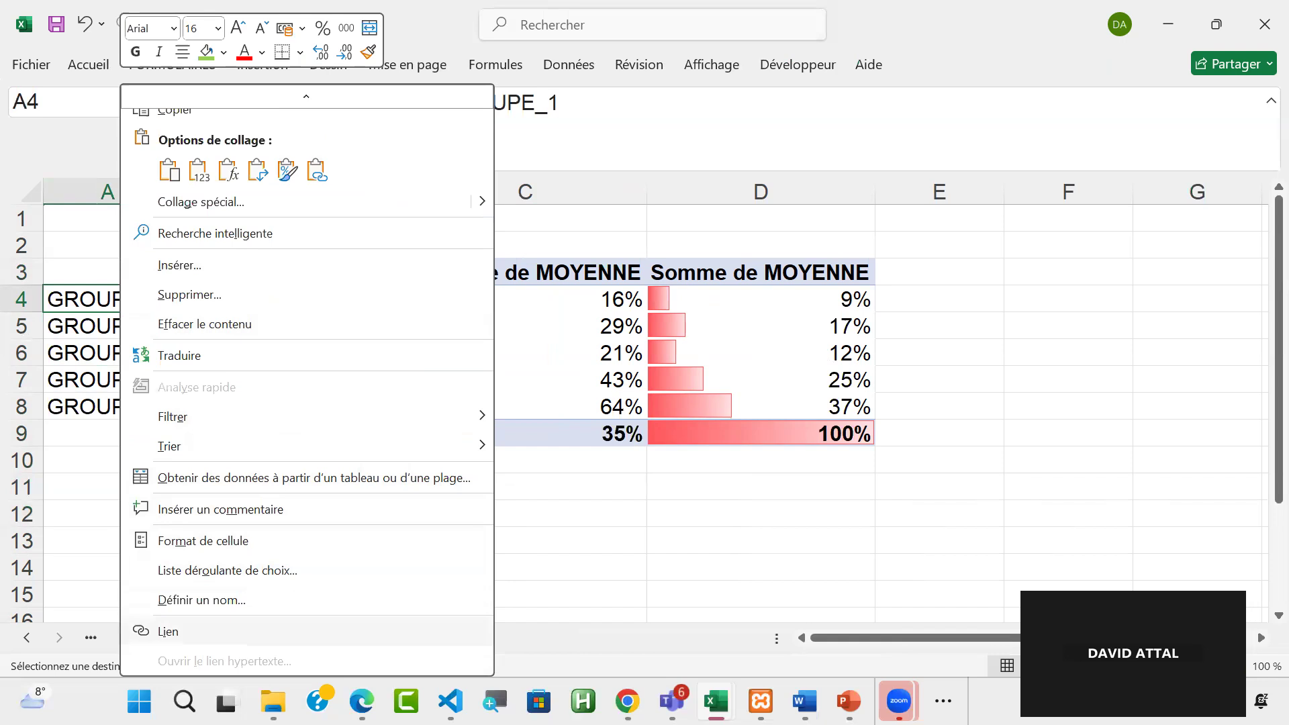
left_click(168, 631)
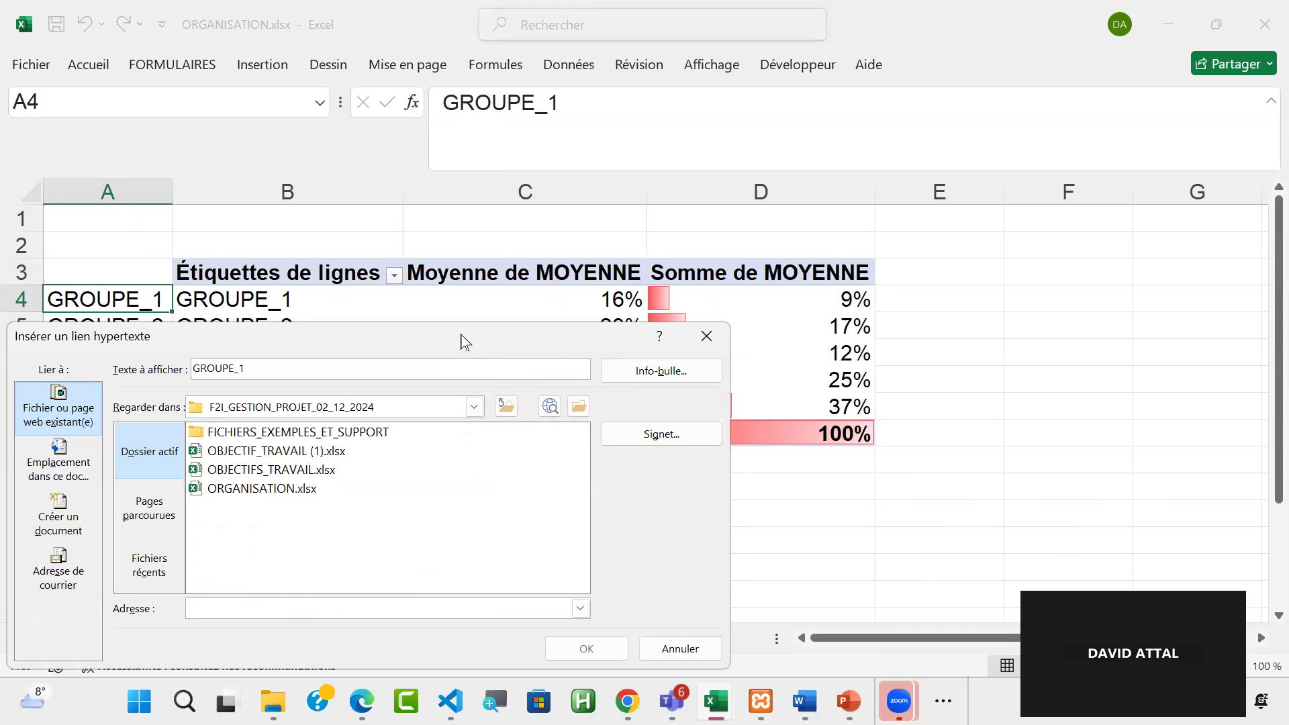
left_click_drag(461, 343, 763, 230)
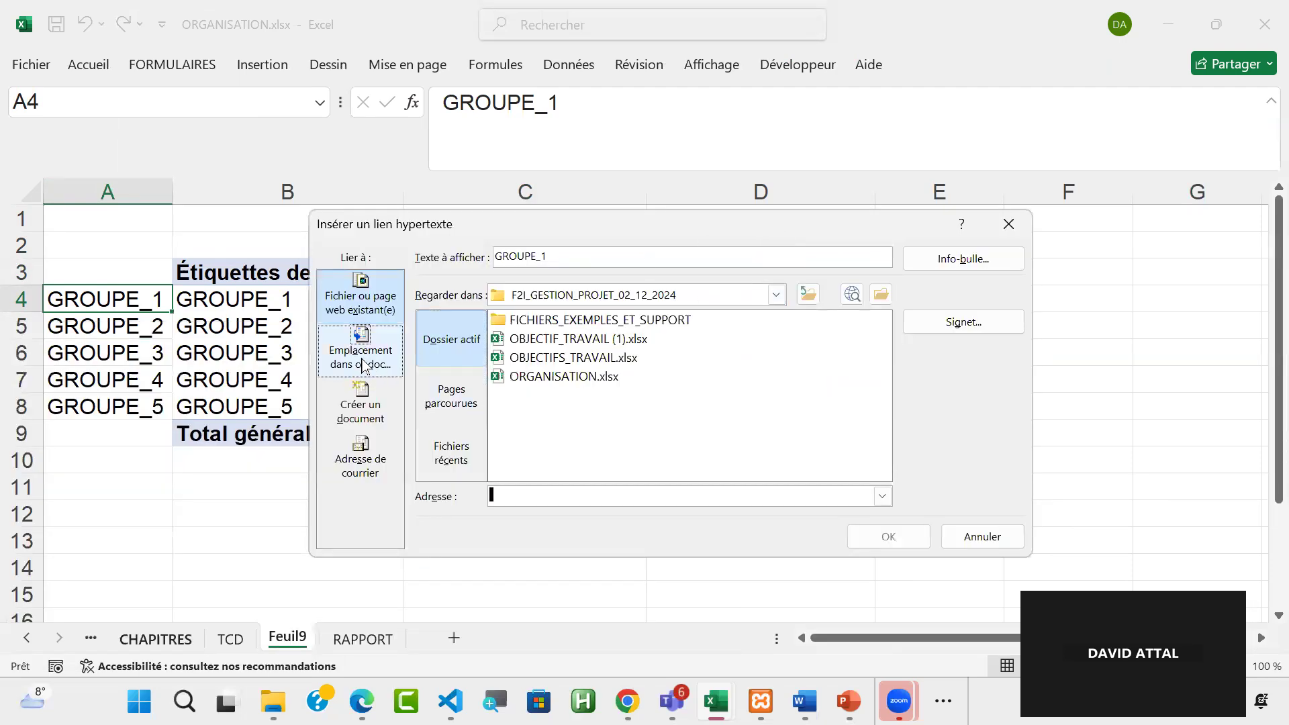
left_click(362, 360)
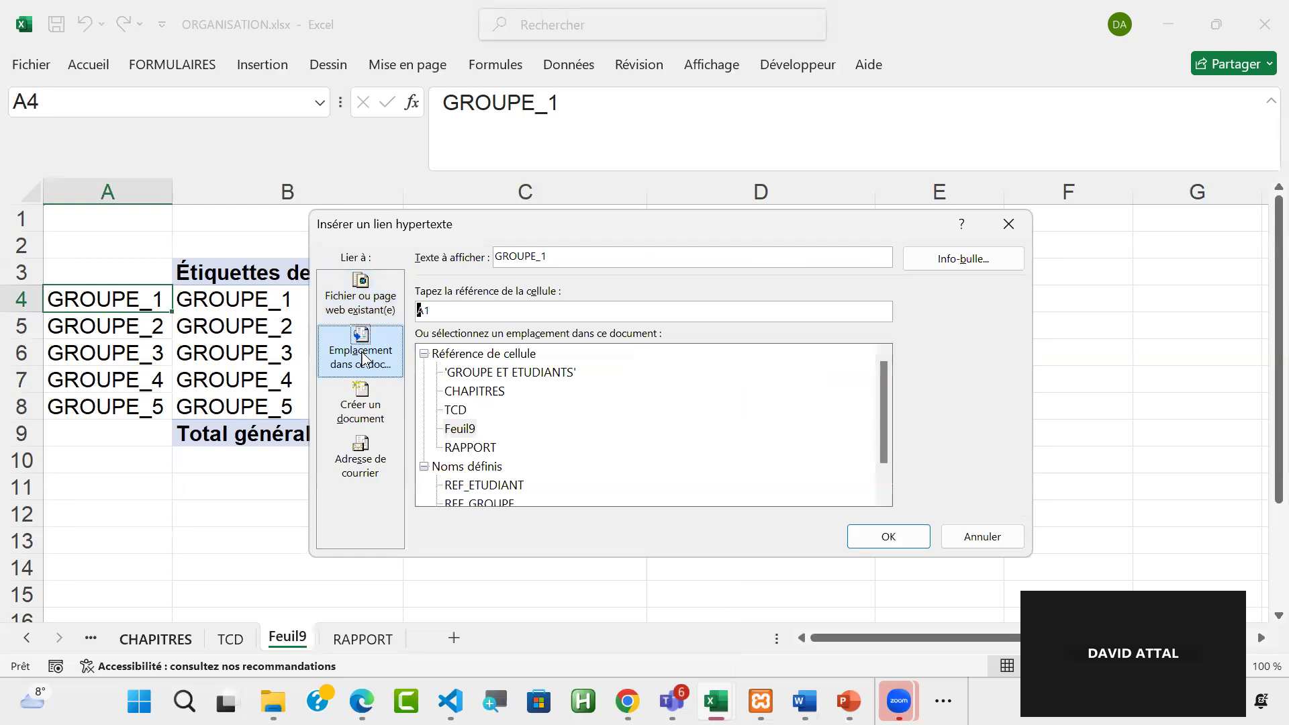
left_click(473, 448)
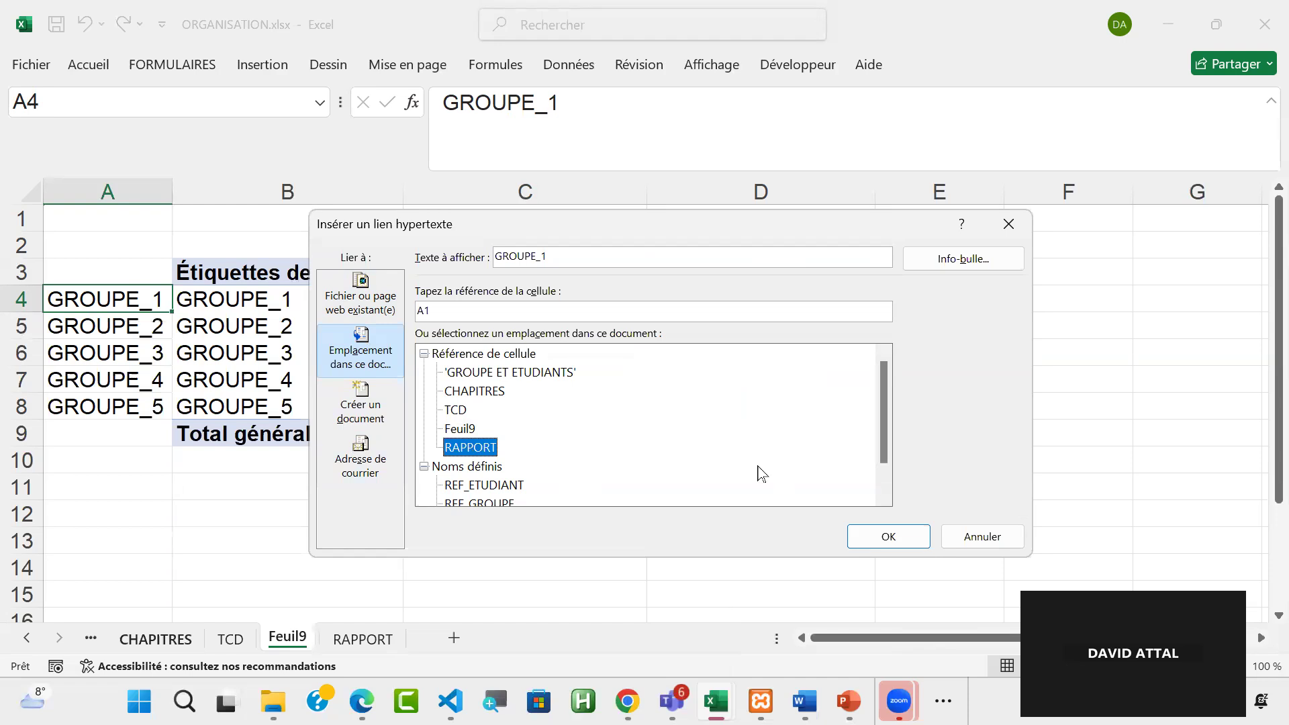
left_click(890, 537)
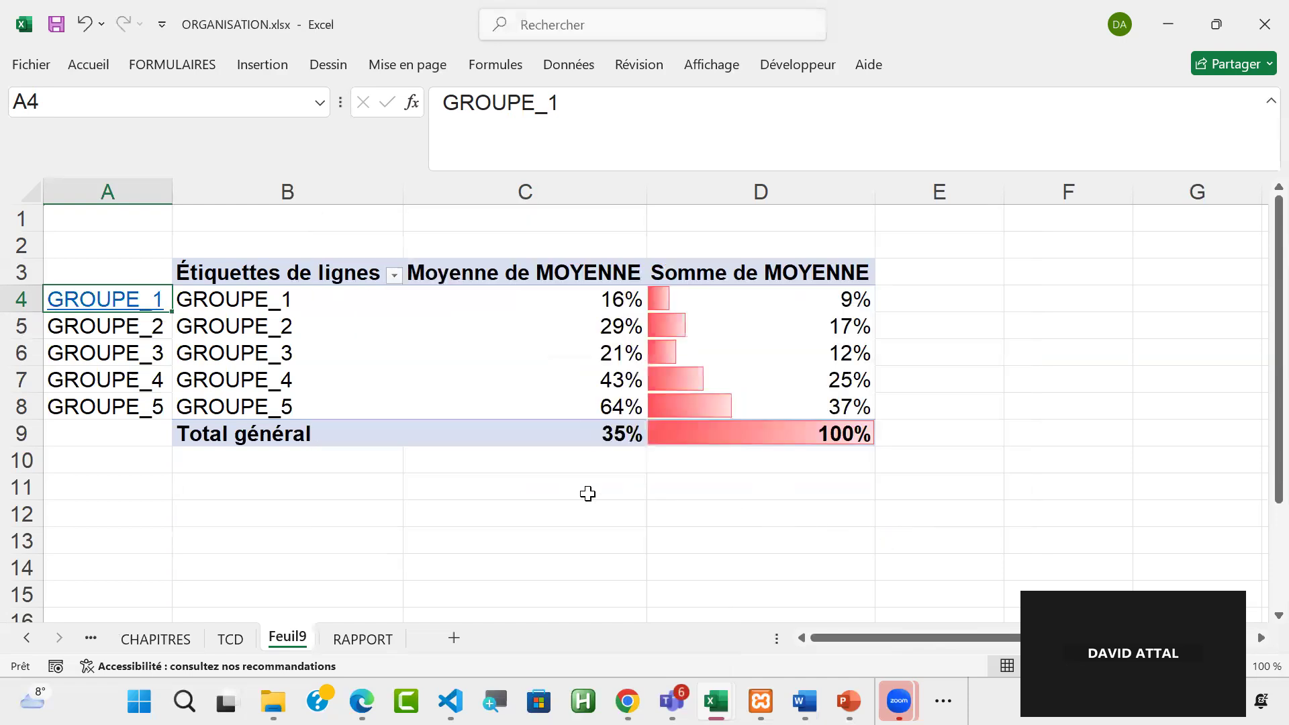
left_click(111, 327)
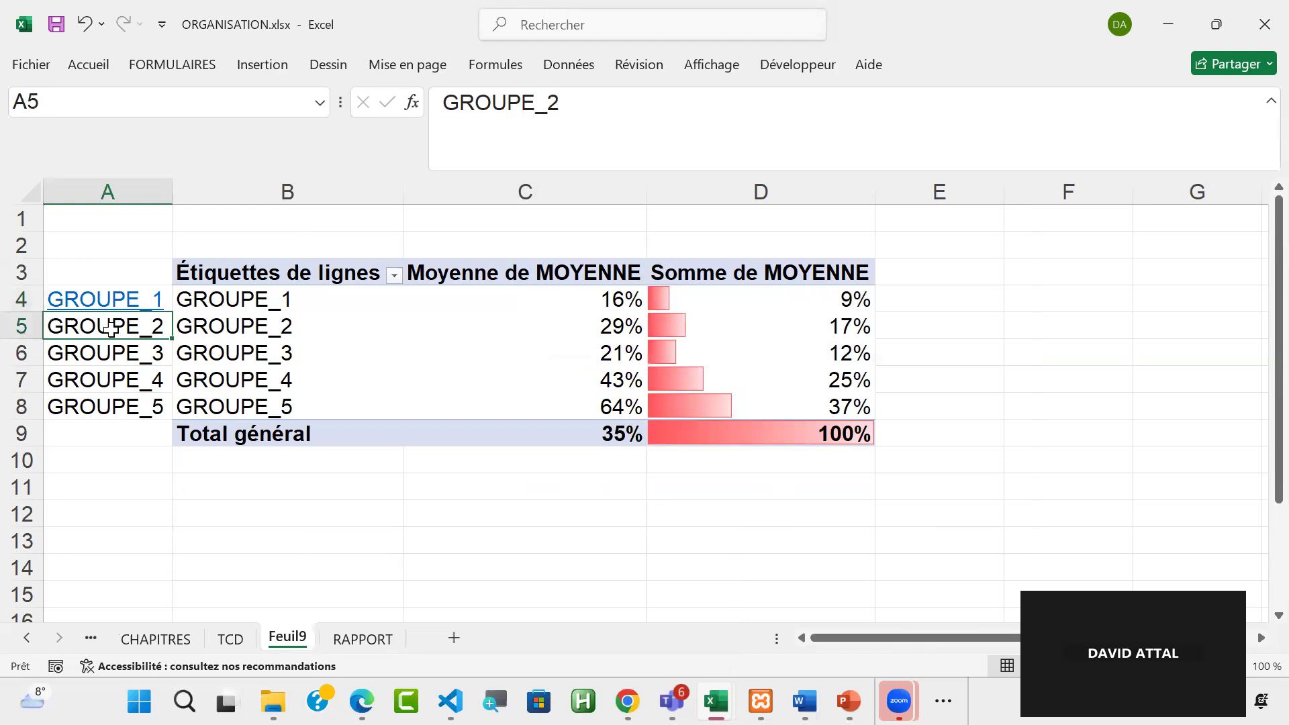
right_click(111, 328)
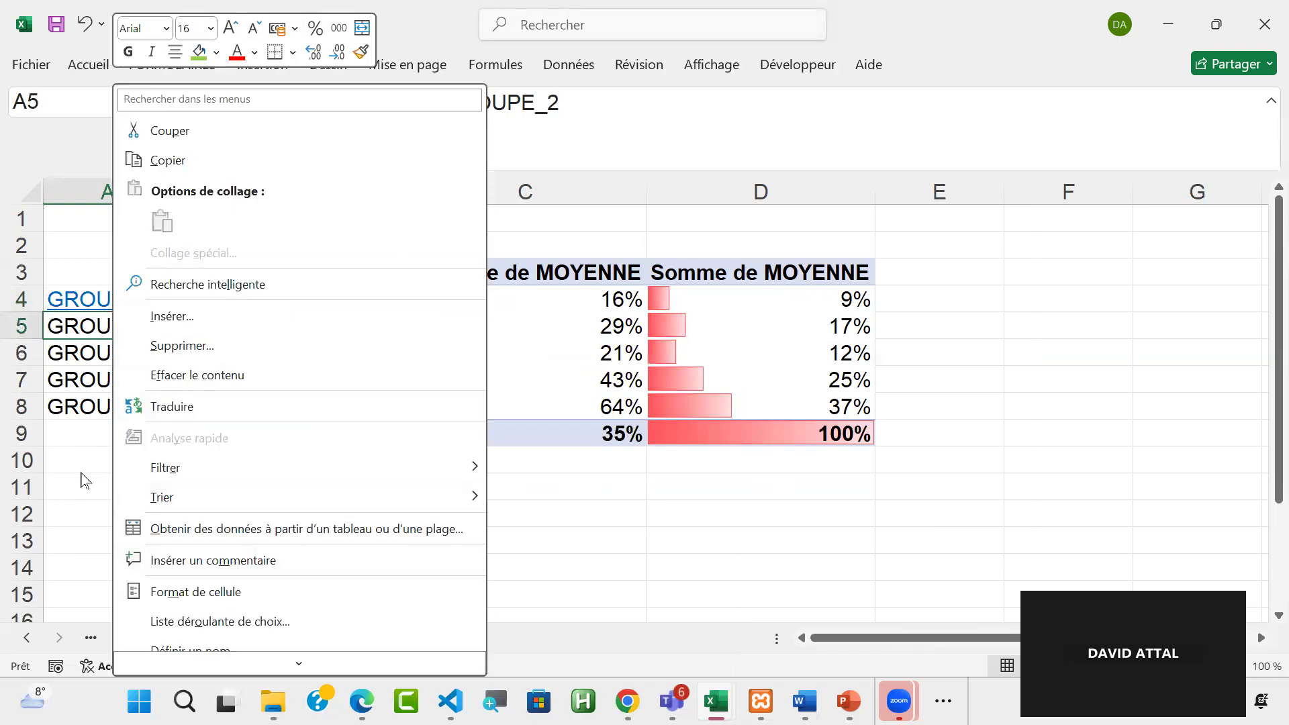
key("Escape")
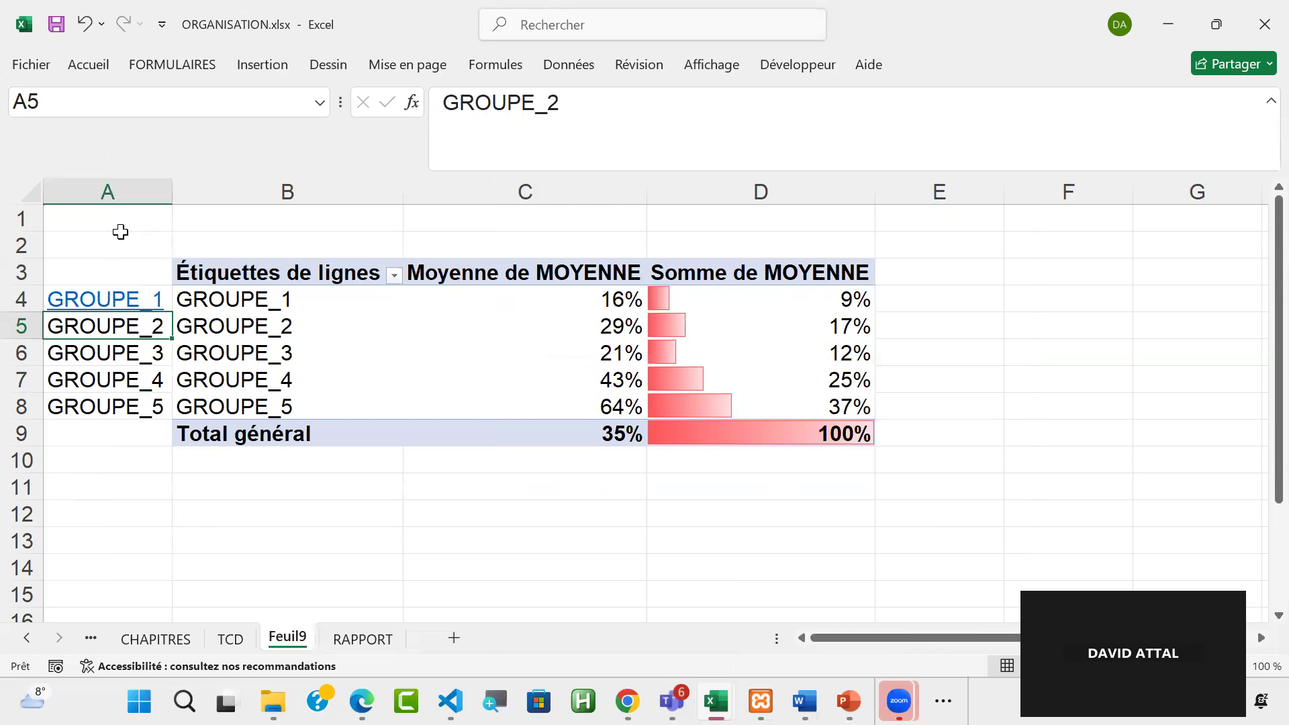
Step: Copy the hyperlink formatting of cell A4 onto GROUPE_2 to GROUPE_5 in A5:A8 with the format painter
left_click(110, 263)
key("Down")
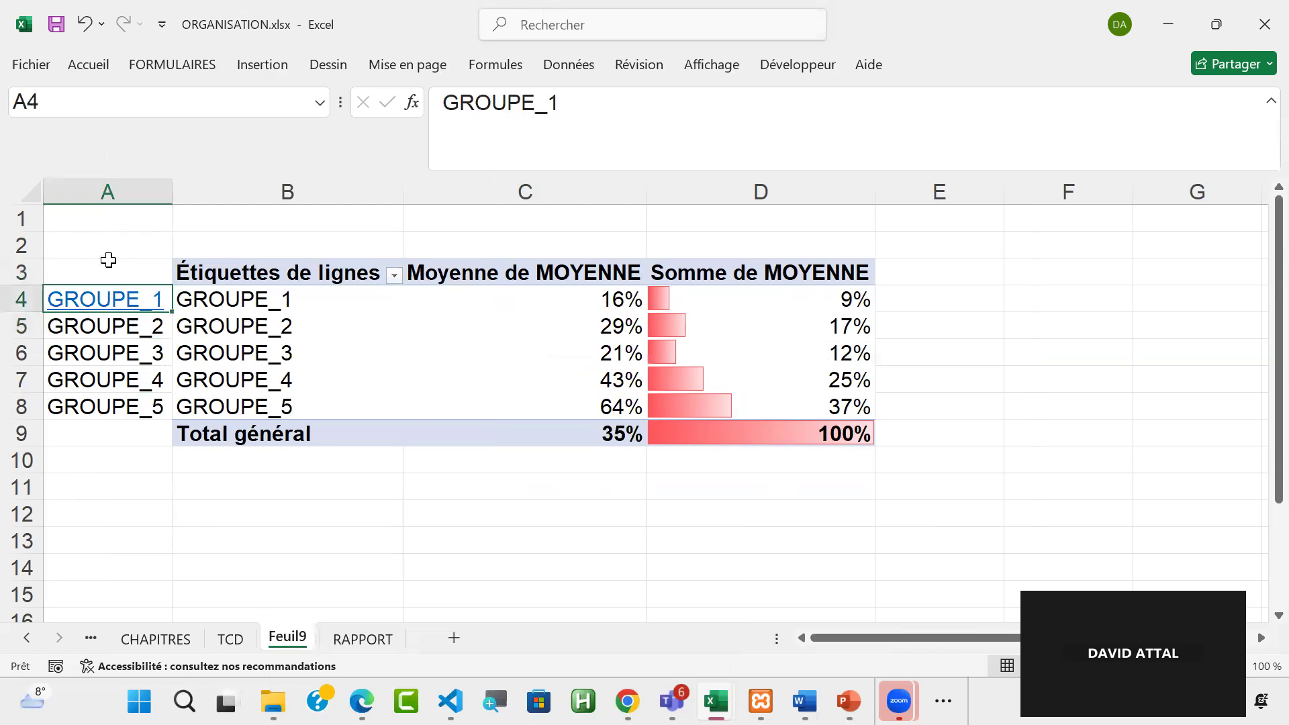
left_click(100, 67)
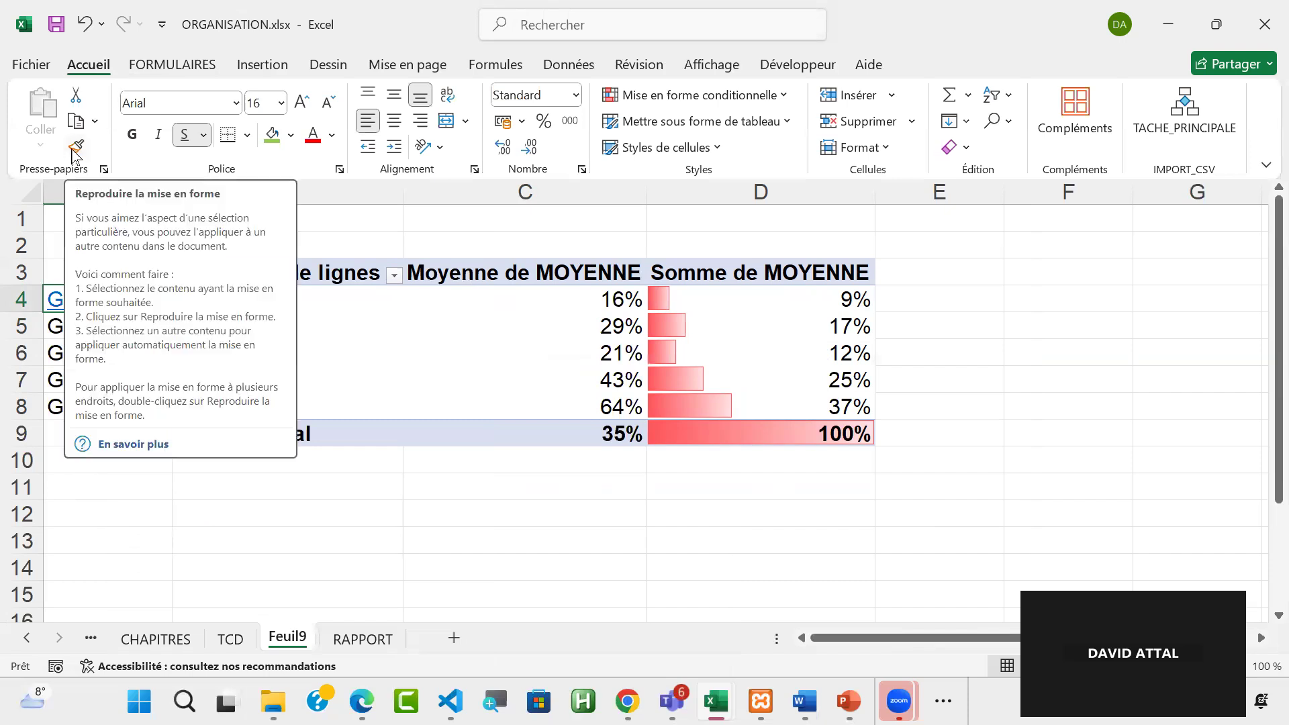
left_click(74, 148)
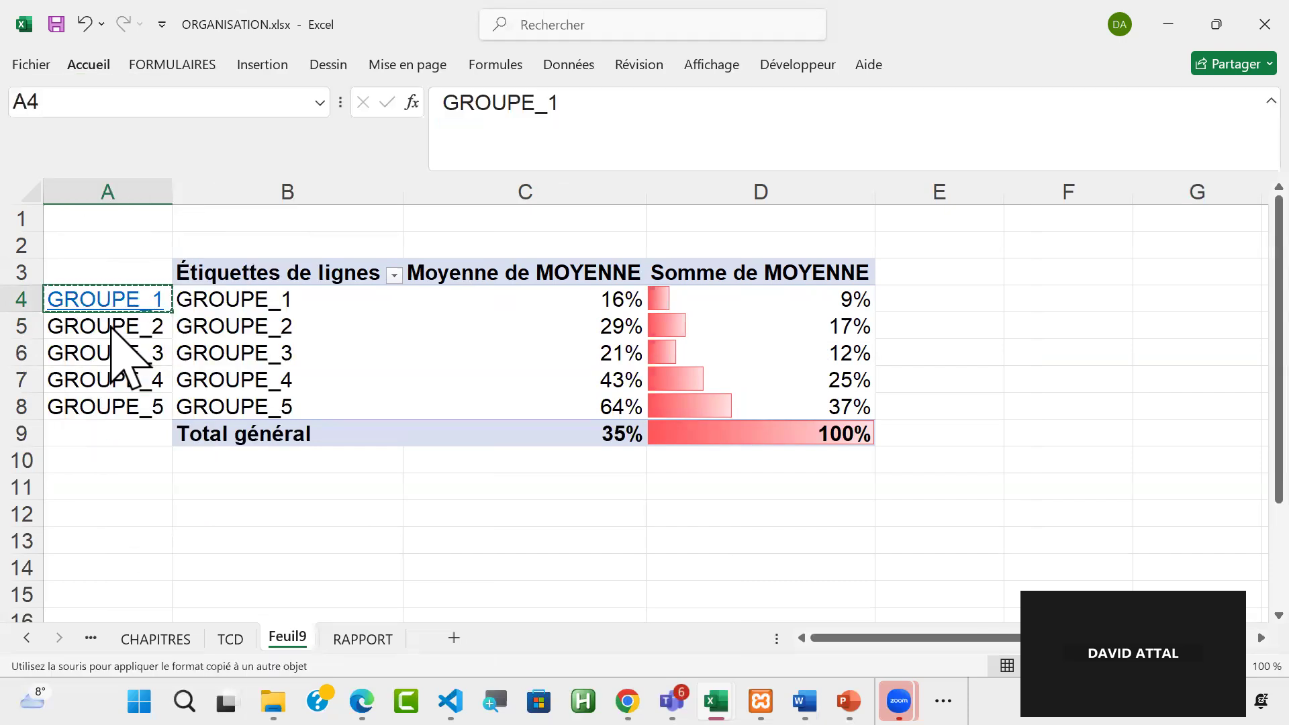
left_click_drag(121, 325, 106, 411)
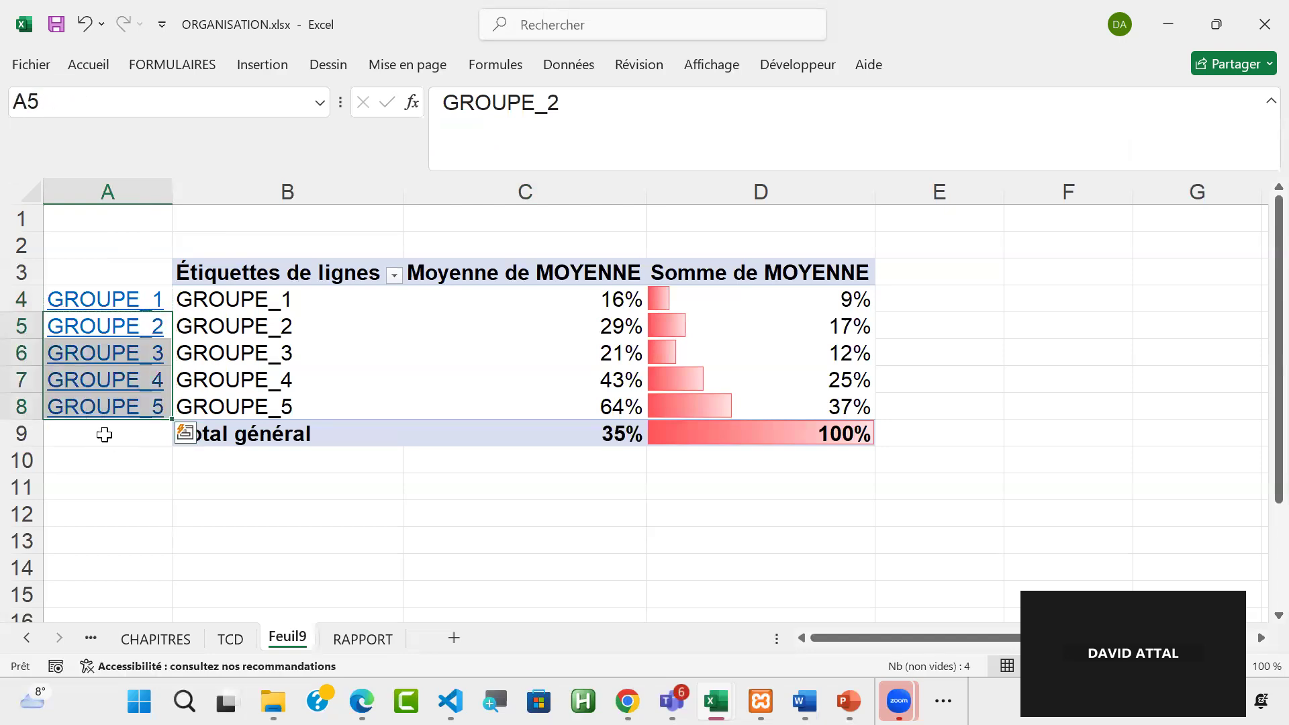
left_click(84, 495)
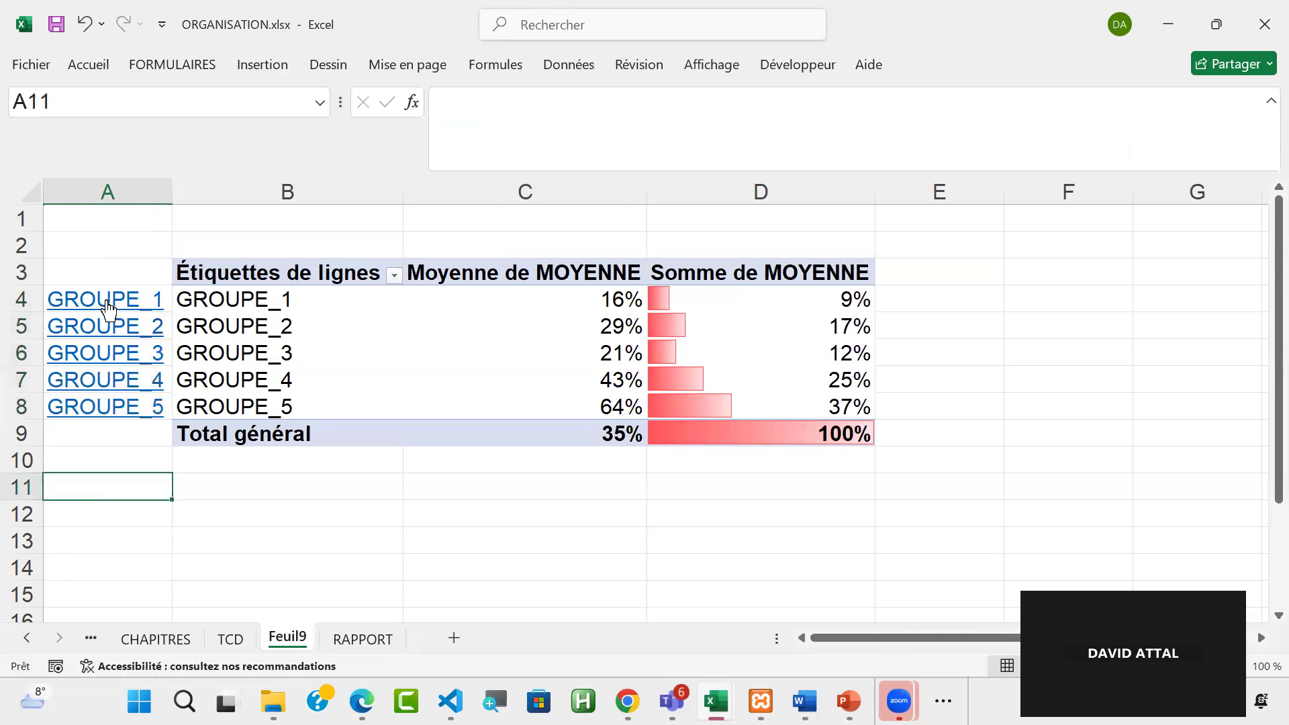
Step: Follow the GROUPE_1 link to the RAPPORT sheet and go down to the second group table
left_click(107, 309)
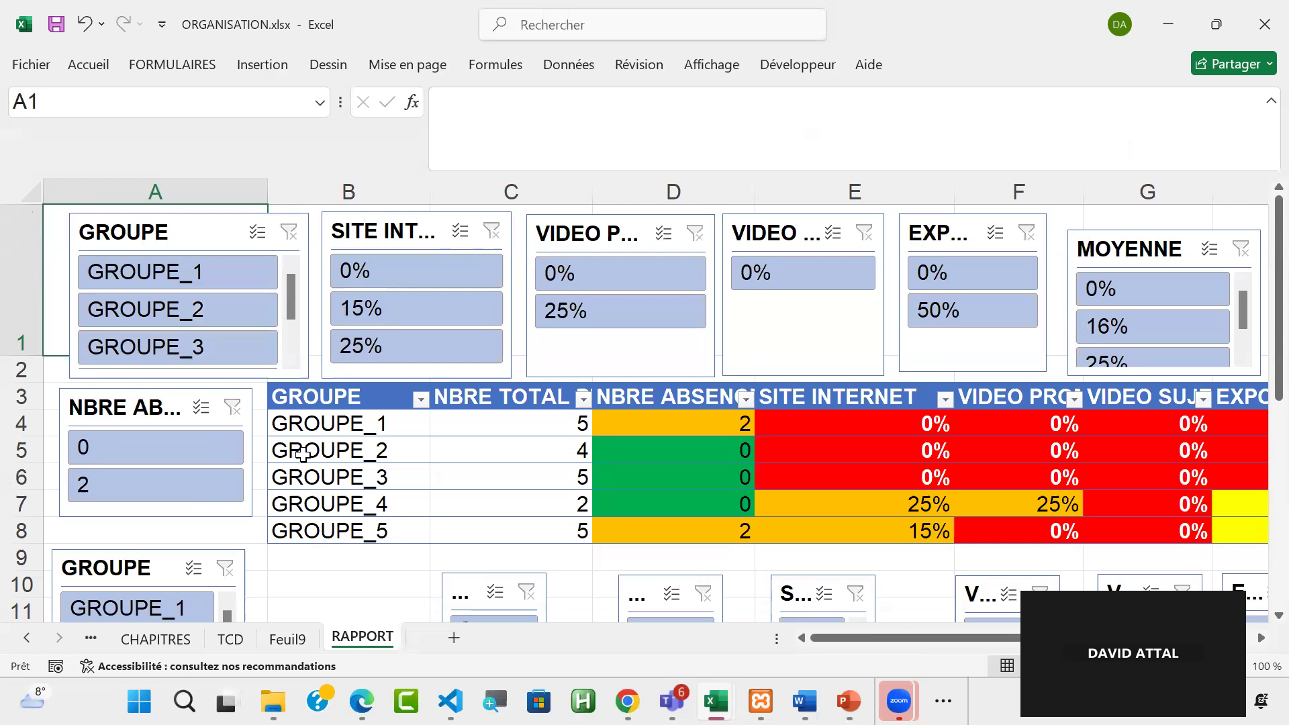
left_click(413, 514)
key("Down")
key("Down")
key("Down")
key("Down")
key("Down")
key("Down")
key("Down")
key("Down")
key("Down")
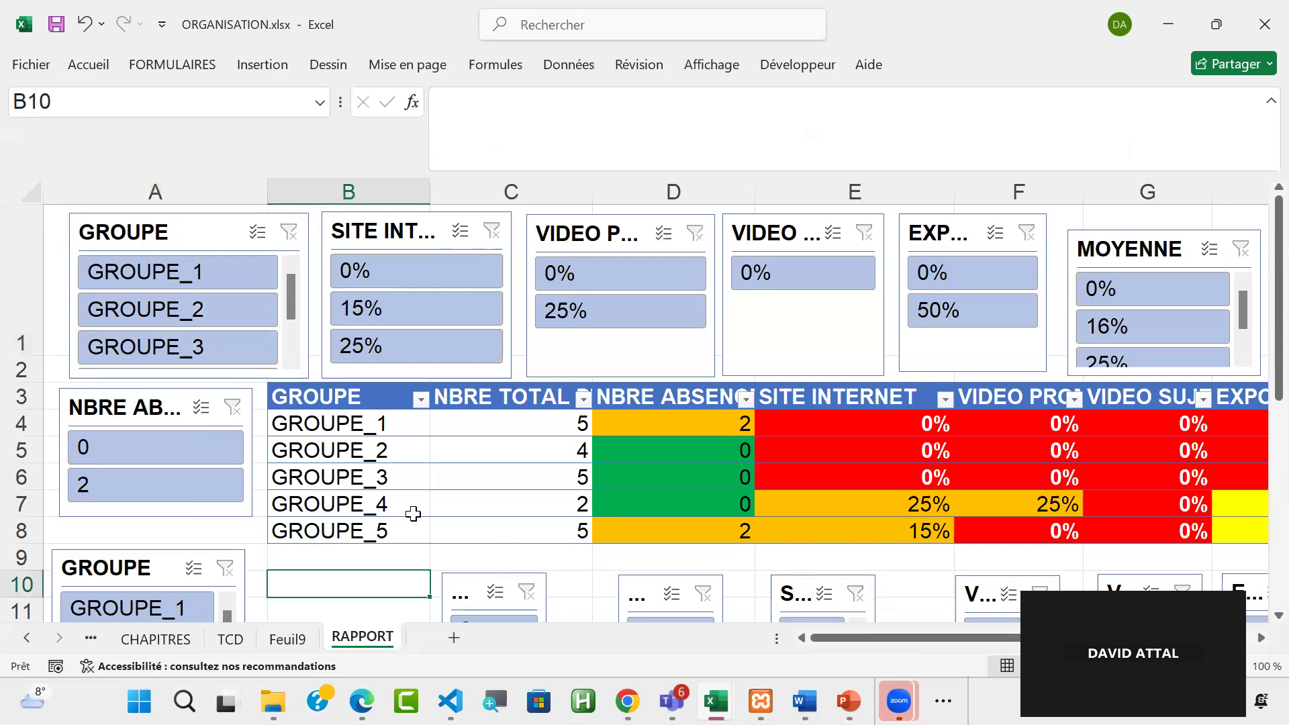
key("Down")
key("Down")
key("Down")
key("Down")
key("Down")
key("Down")
key("Down")
key("Down")
key("Down")
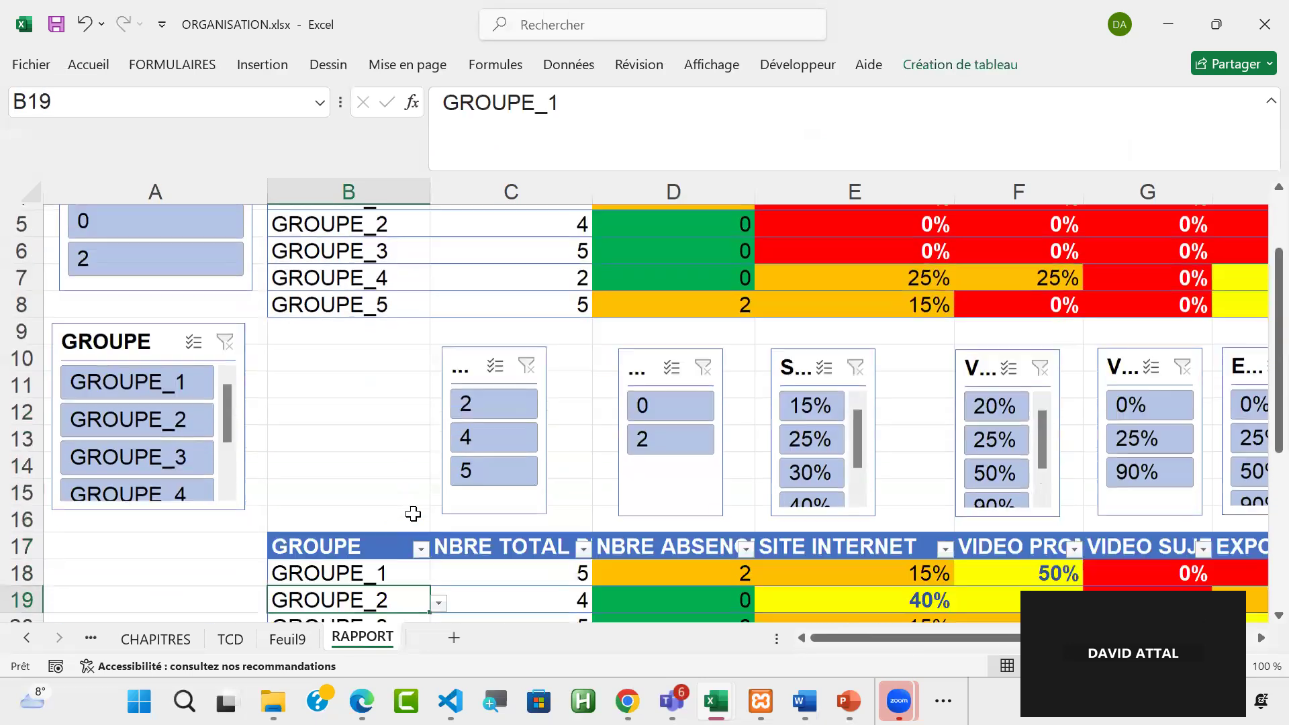
Step: Select GROUPE_1 in cell B18 of the second group table on RAPPORT and return to the Feuil9 sheet
key("Down")
key("Down")
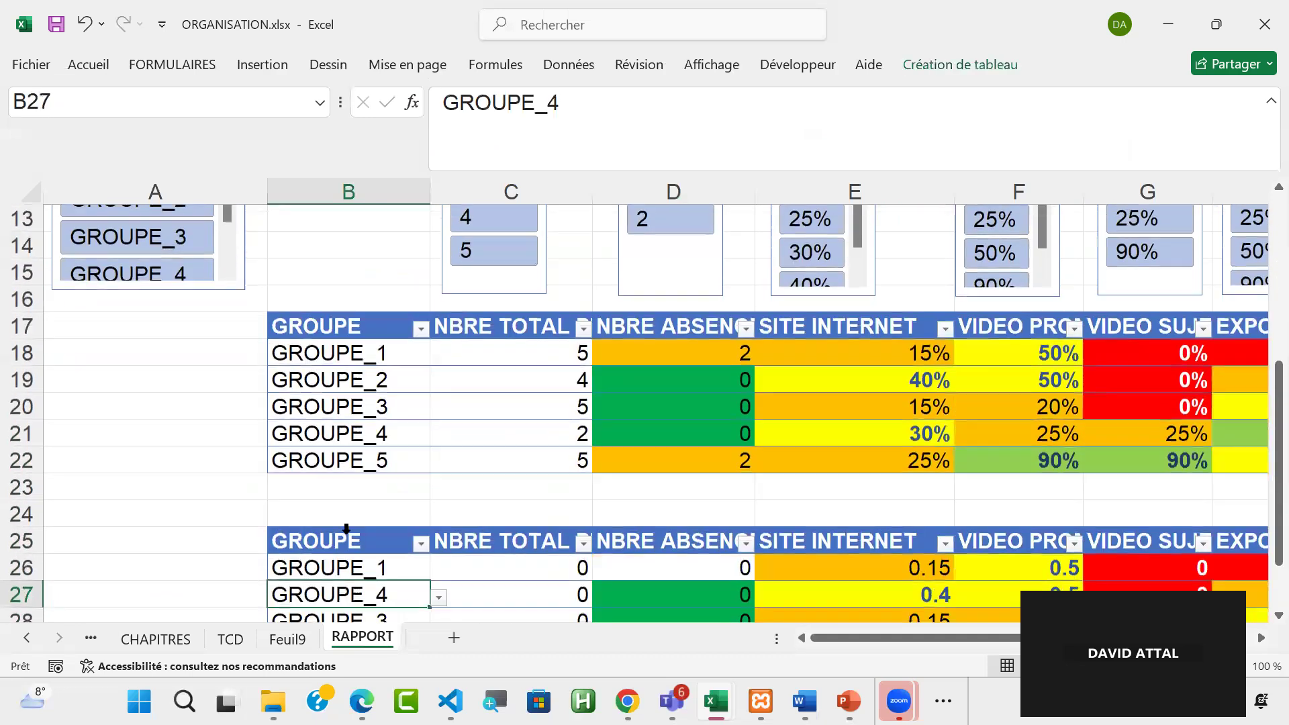
left_click(343, 350)
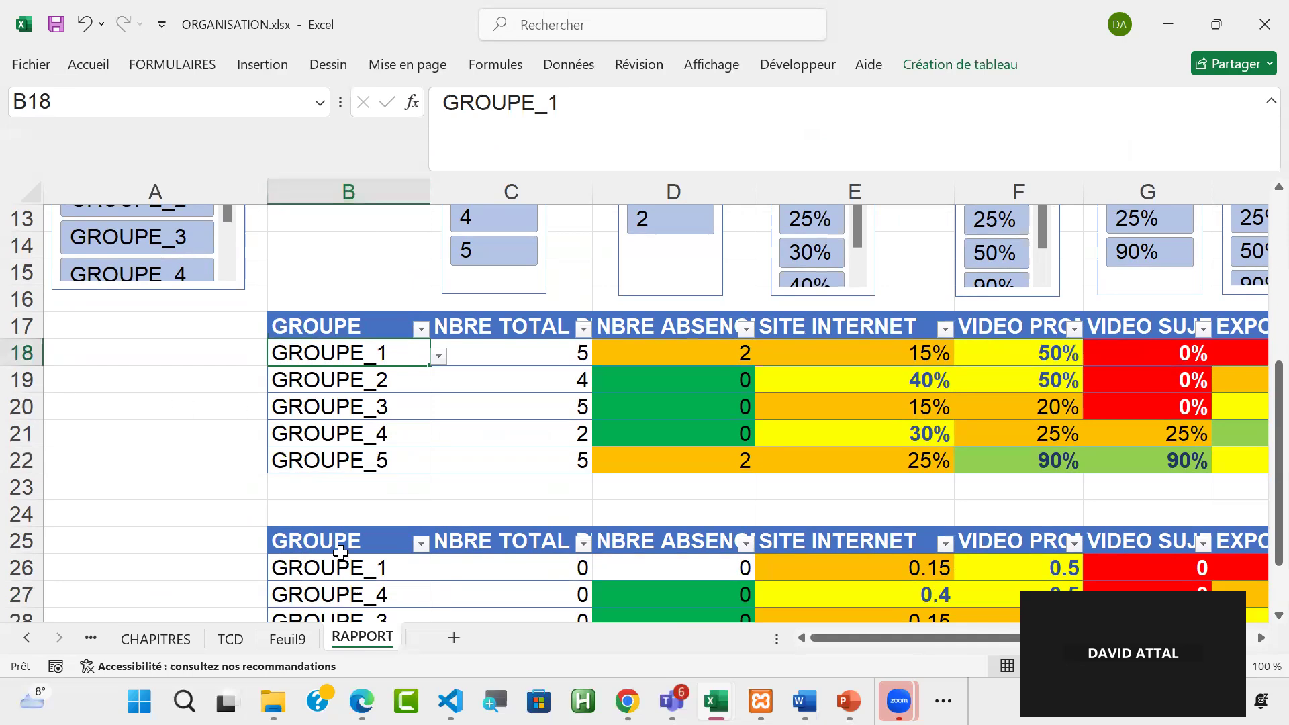
key("ctrl+Page_Up")
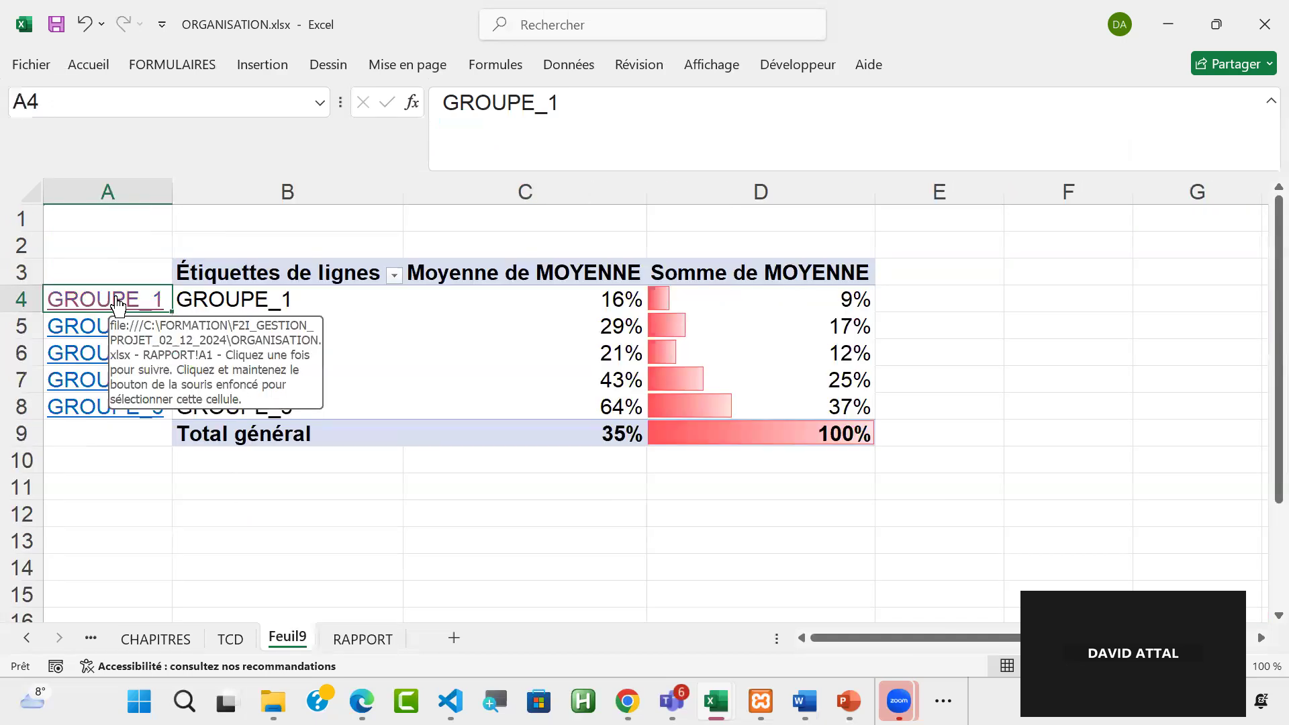
Step: Edit the hyperlink on GROUPE_1 in cell A4 so that it leads to cell B18 of the RAPPORT sheet
right_click(118, 304)
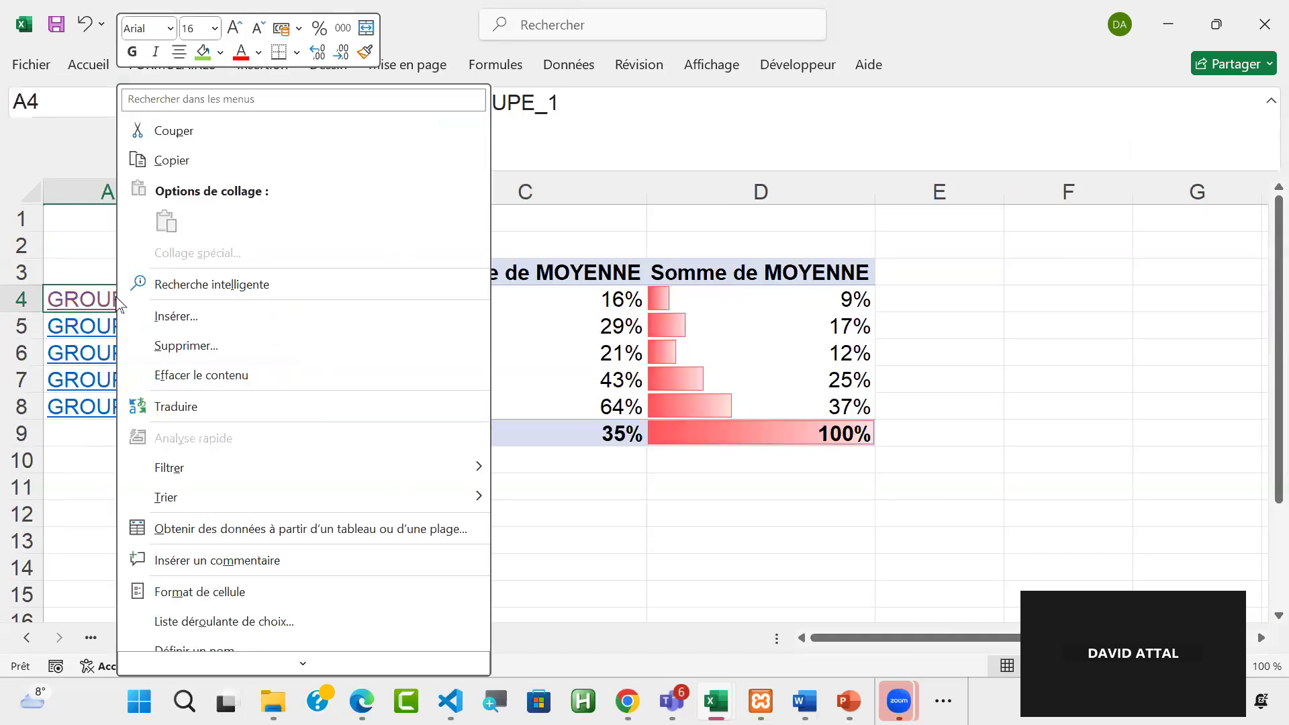
scroll(270, 609, "down", 3)
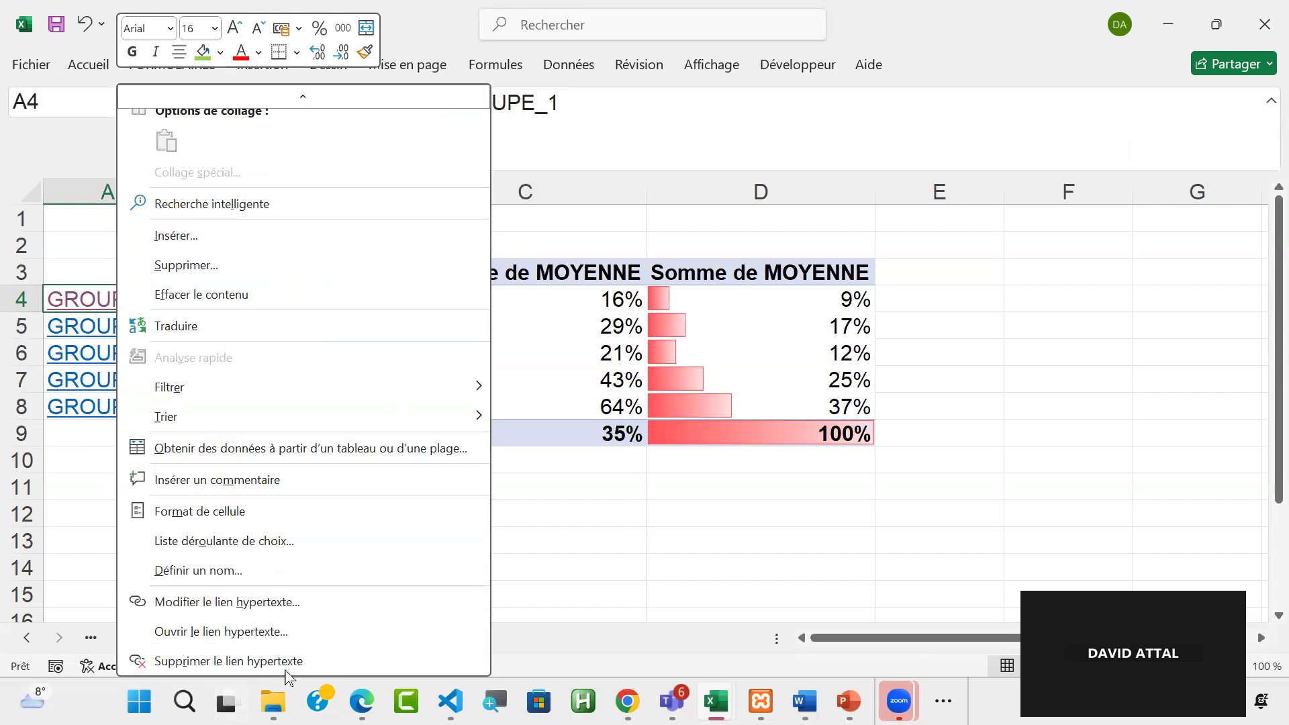
left_click(270, 603)
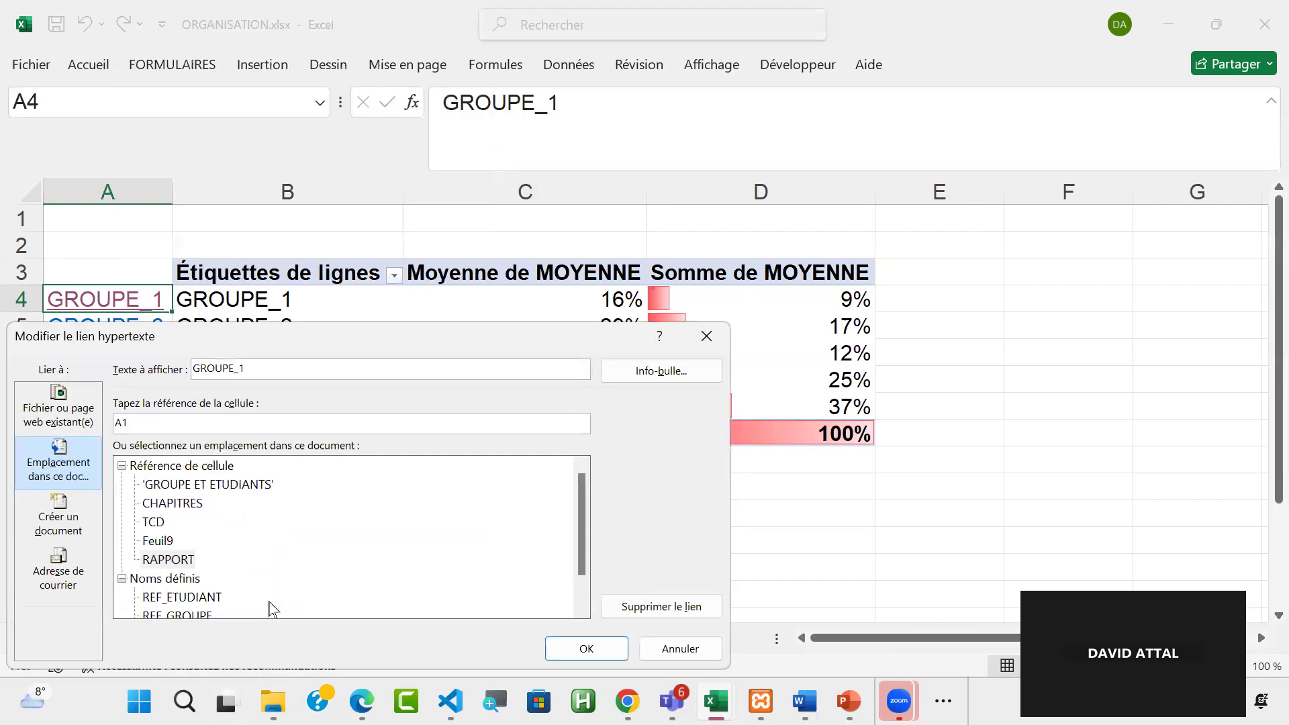
left_click_drag(341, 336, 704, 233)
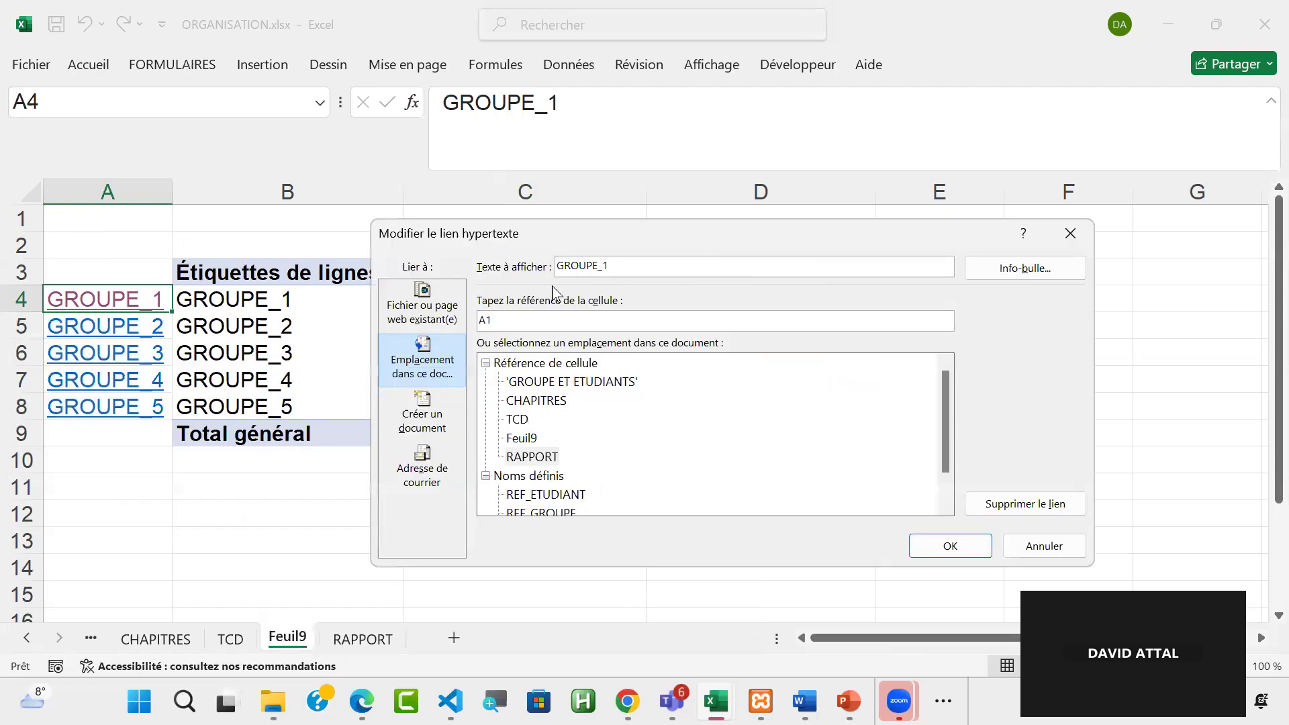
double_click(499, 325)
type("B18")
left_click(950, 544)
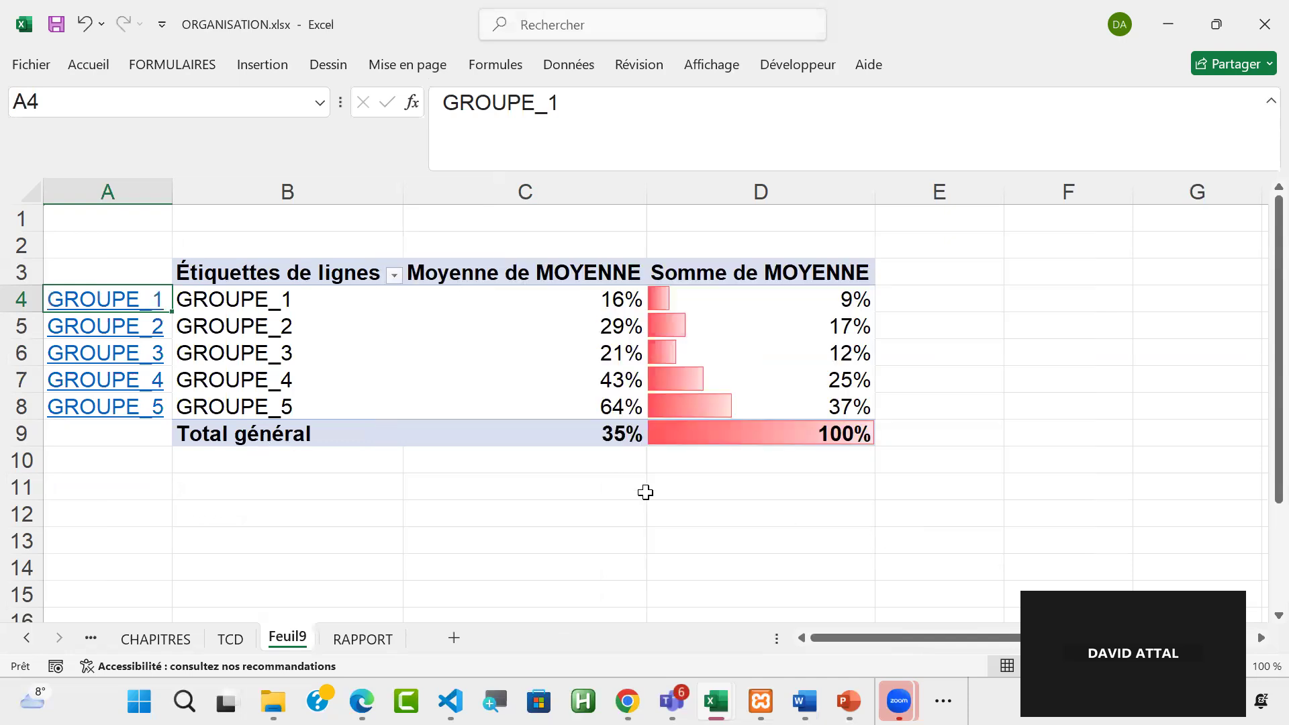
Step: Insert a hyperlink on GROUPE_2 in cell A5 that leads to cell B19 of the RAPPORT sheet
left_click(121, 267)
key("Down")
key("Down")
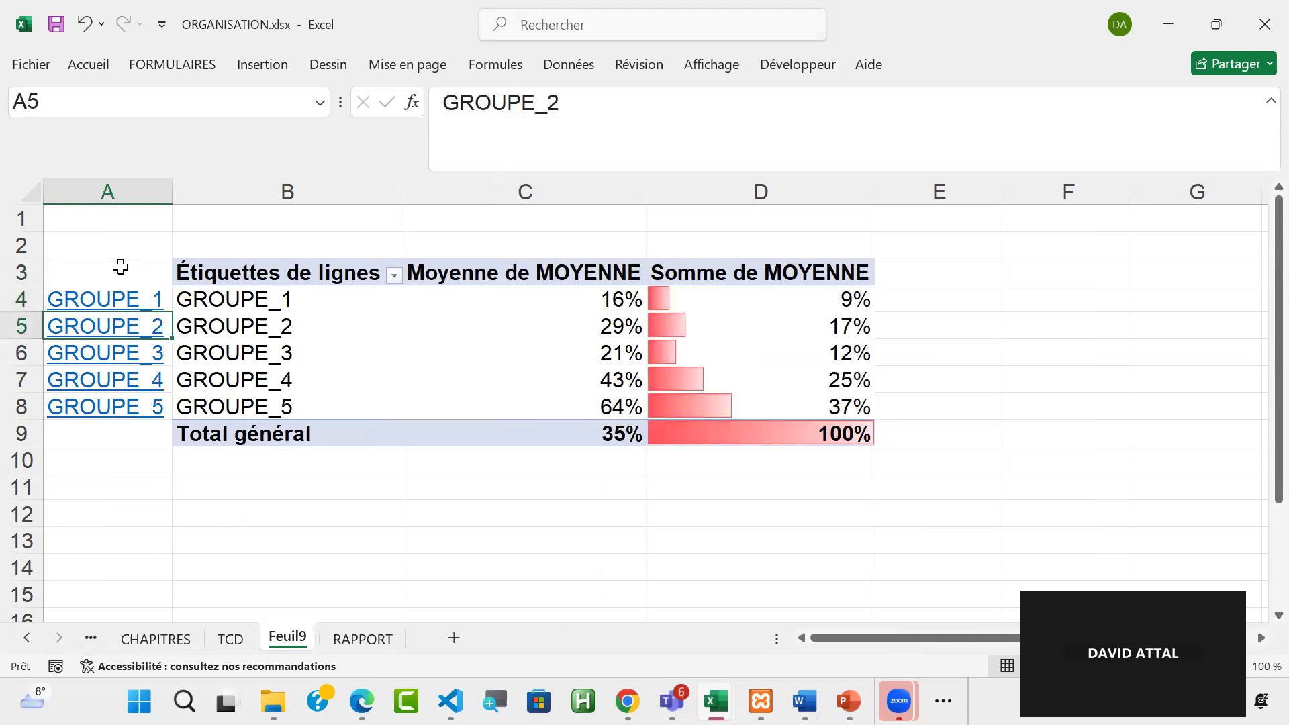
right_click(103, 327)
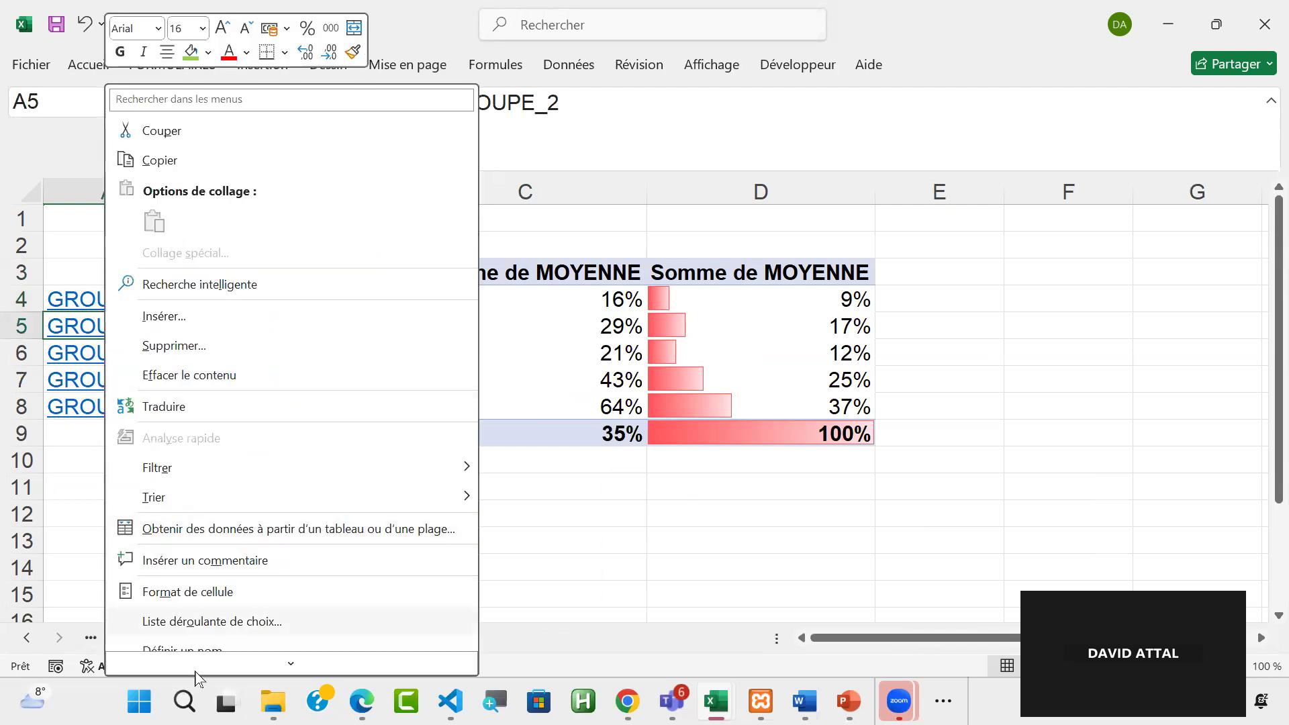
mouse_move(278, 675)
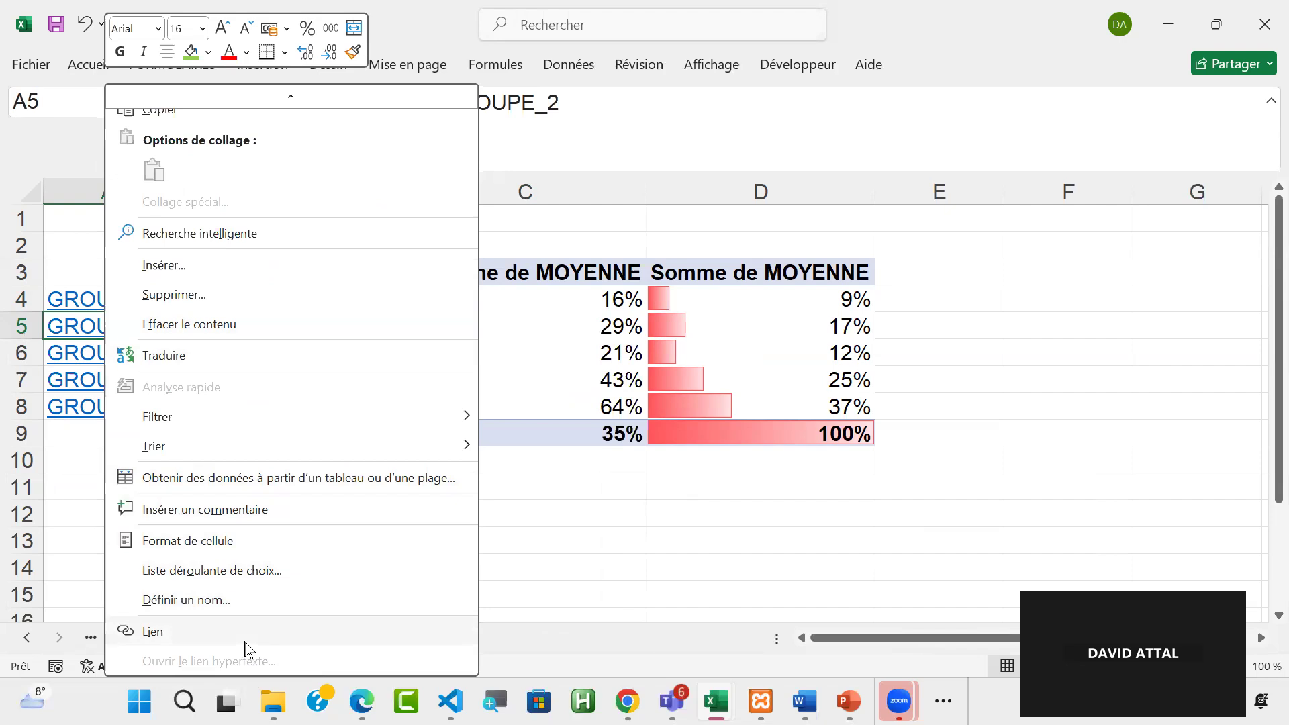
left_click(153, 632)
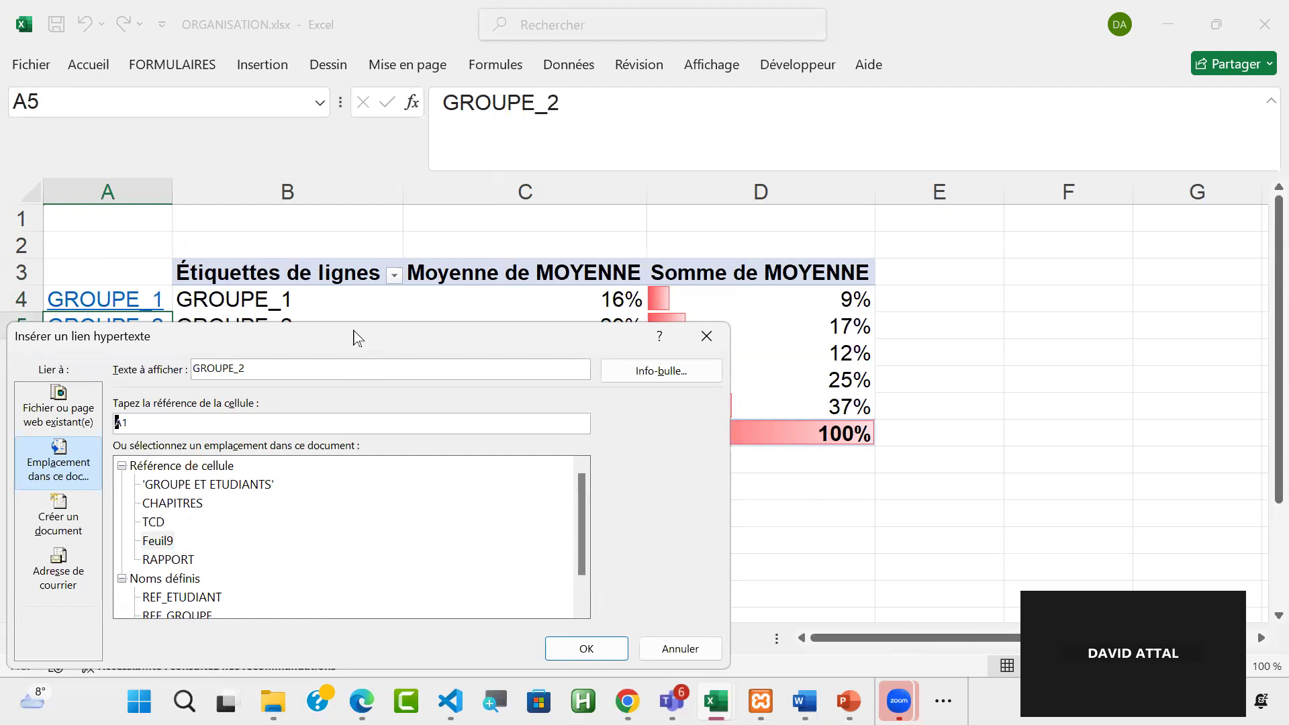
left_click_drag(354, 339, 682, 266)
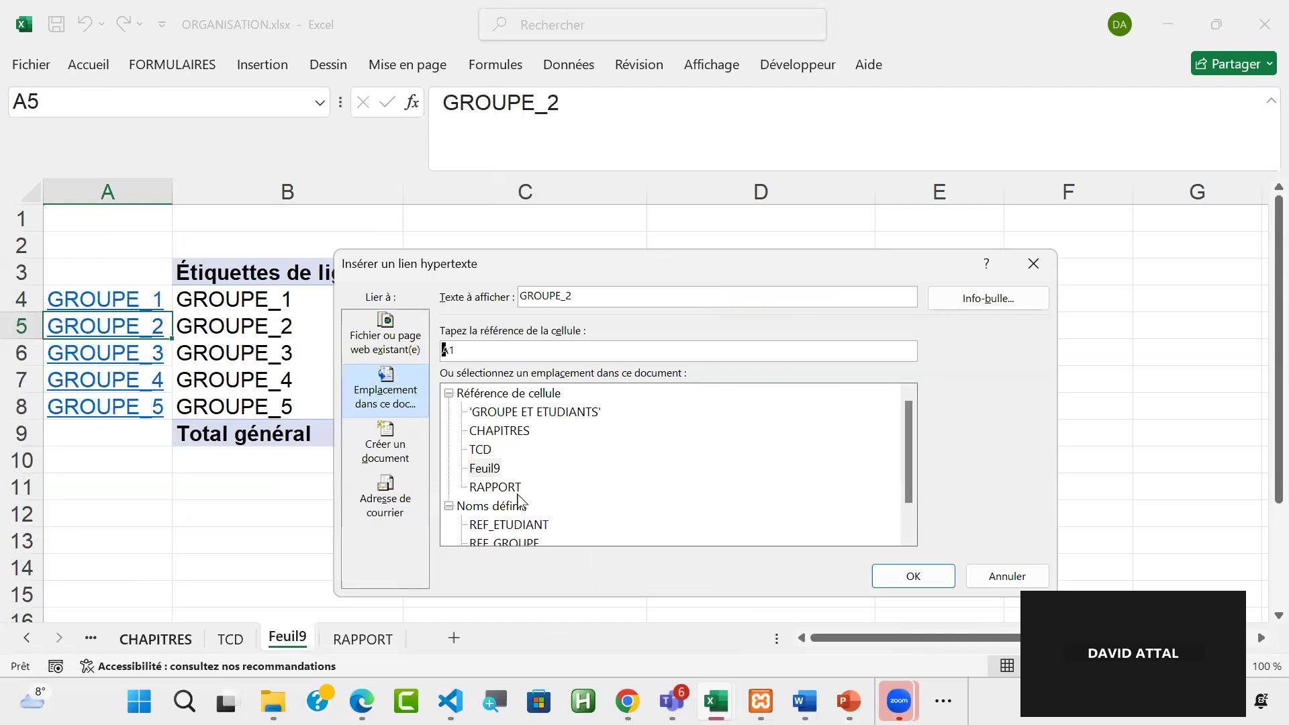
left_click(495, 486)
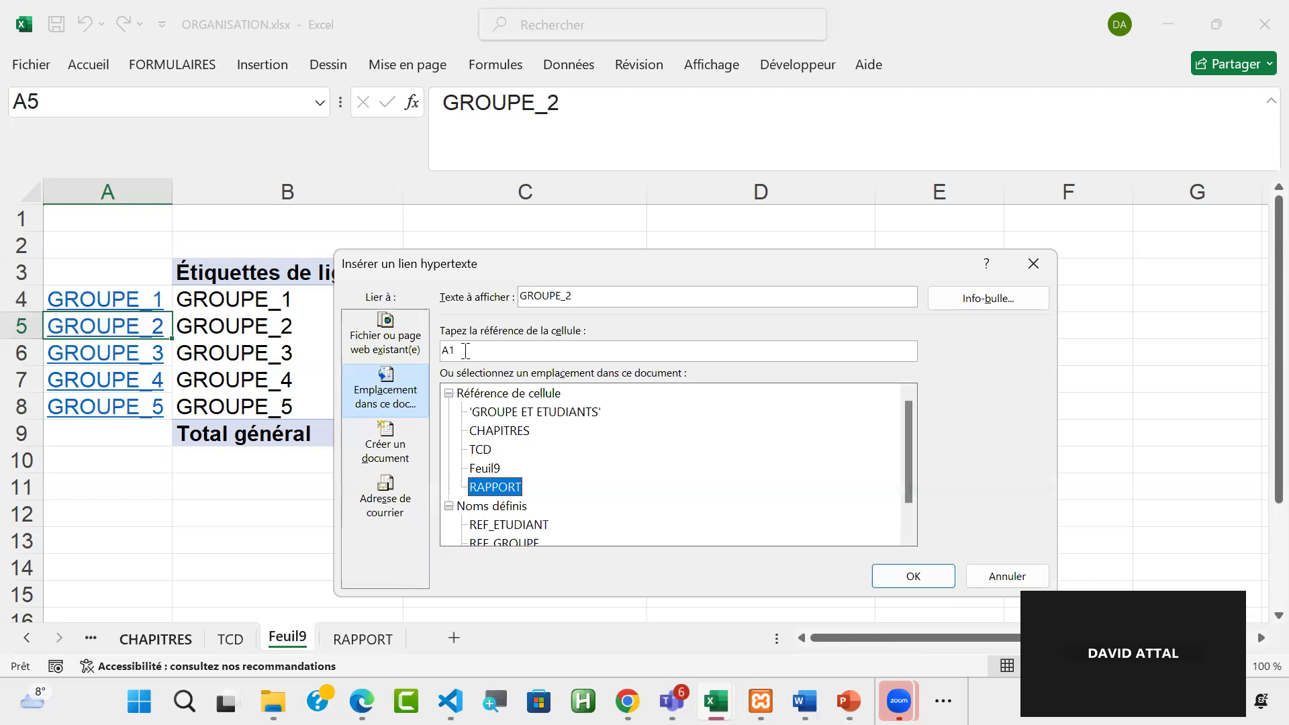
double_click(465, 351)
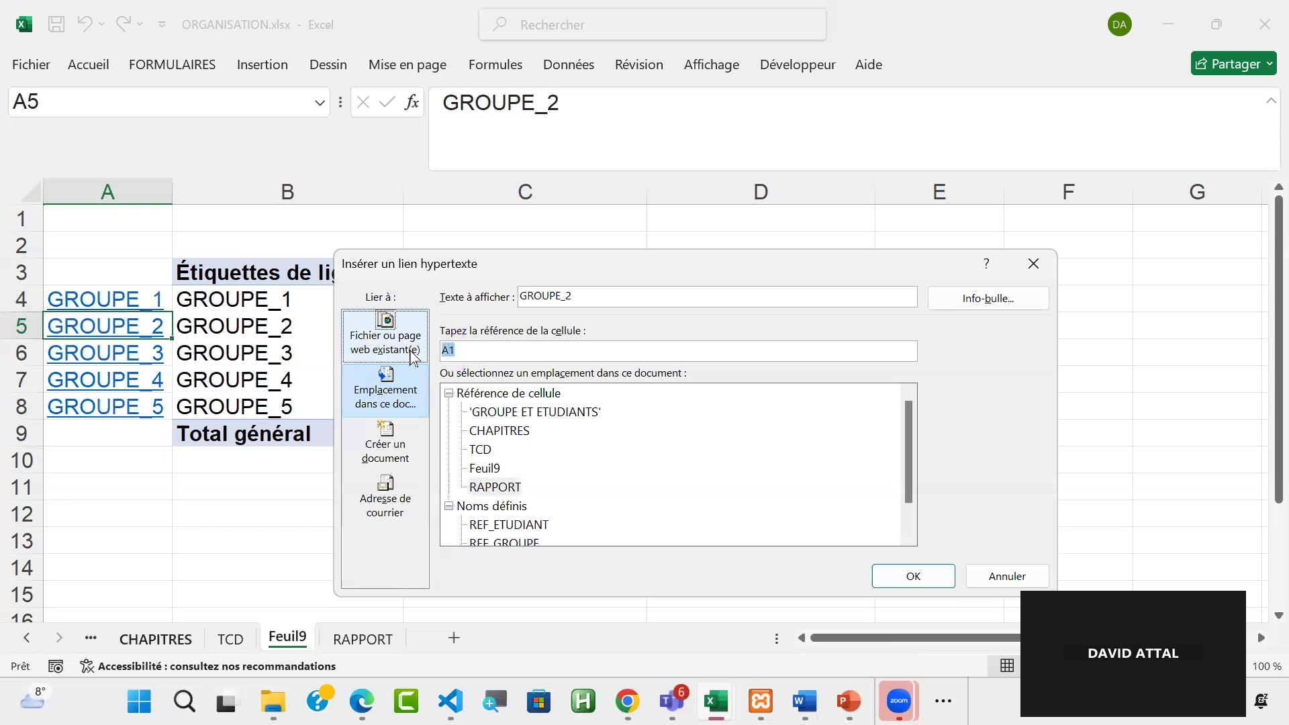
type("B19")
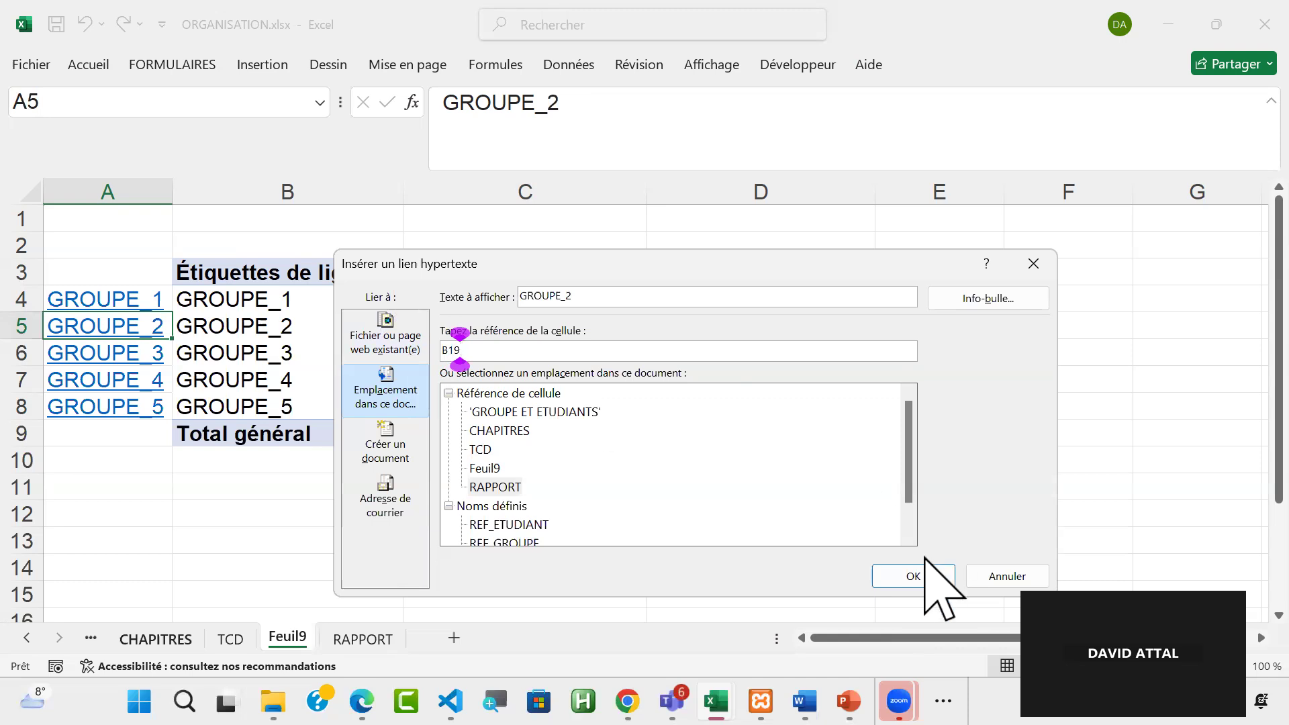
left_click(913, 577)
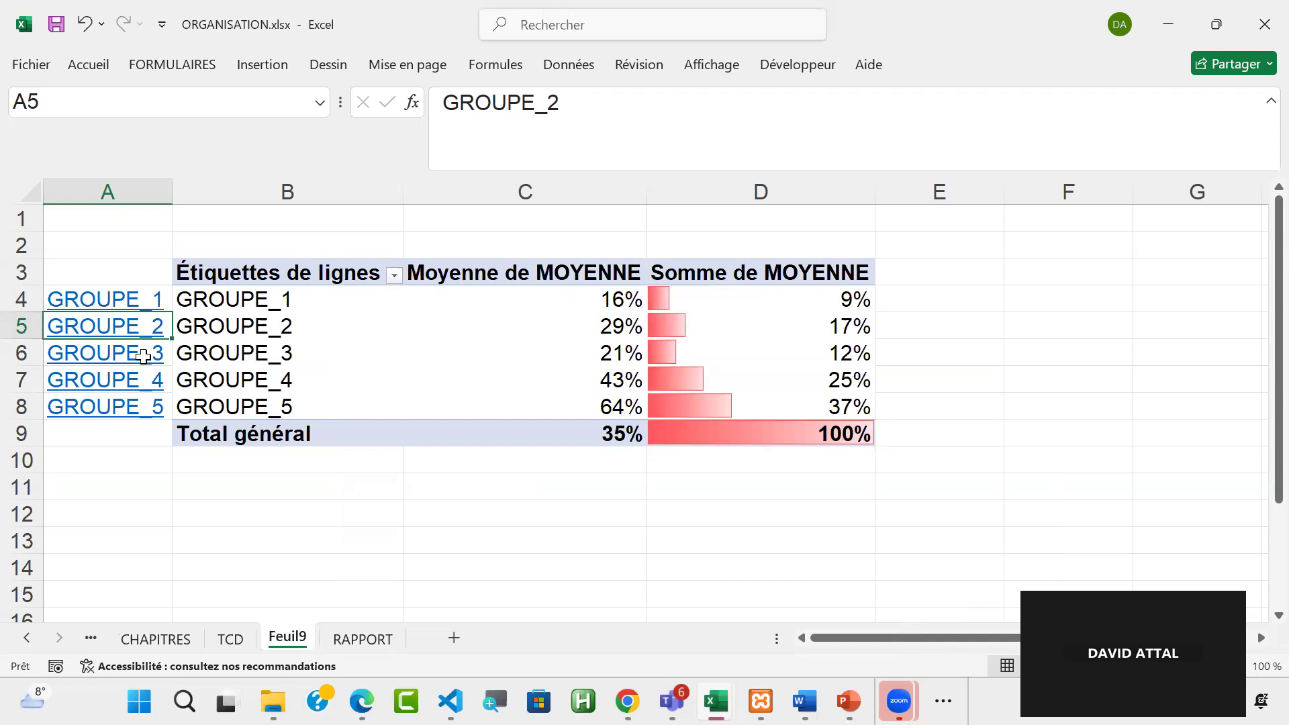
Step: Insert a hyperlink on GROUPE_3 in cell A6 that leads to cell B20 of the RAPPORT sheet
left_click(143, 357)
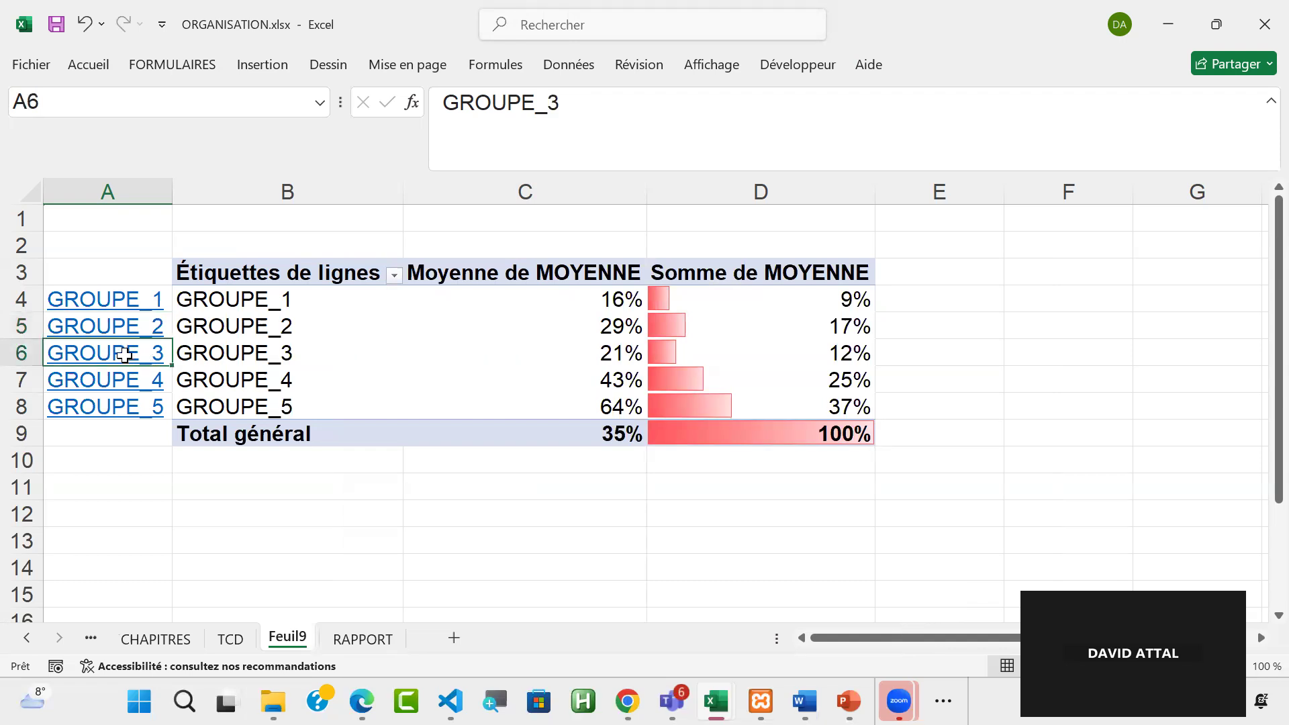
right_click(124, 355)
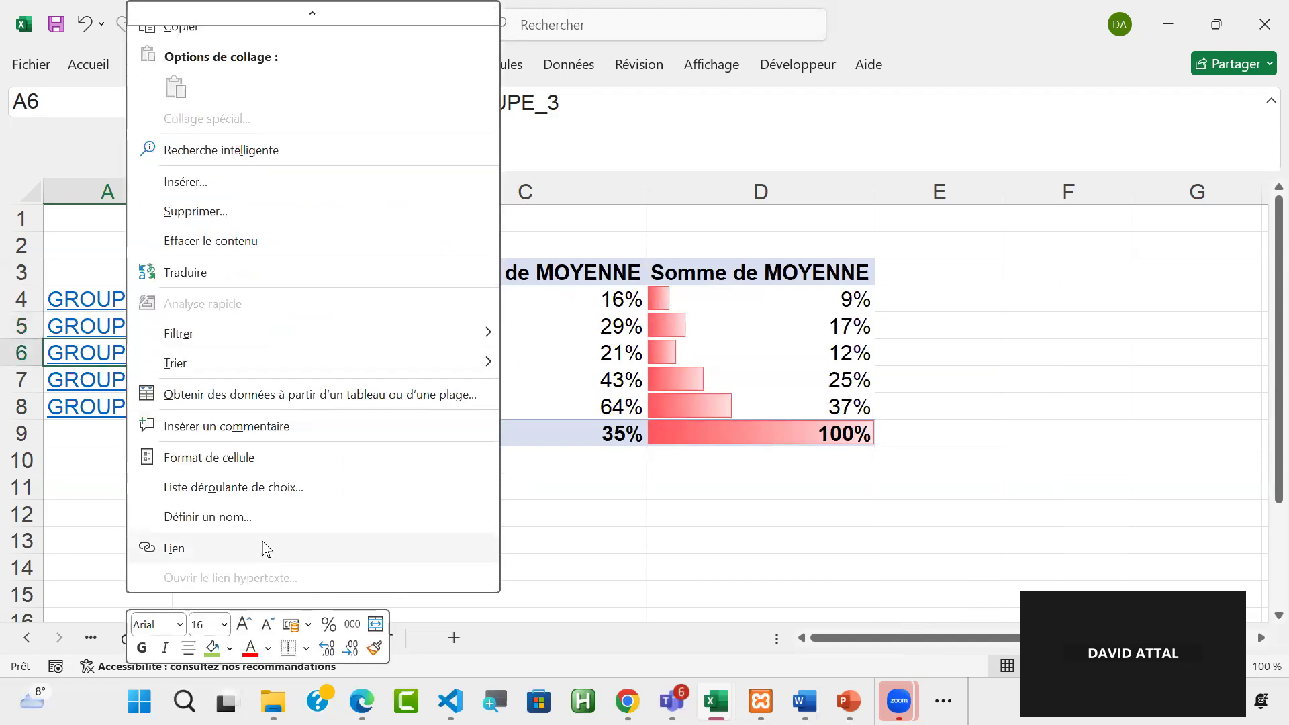
left_click(264, 548)
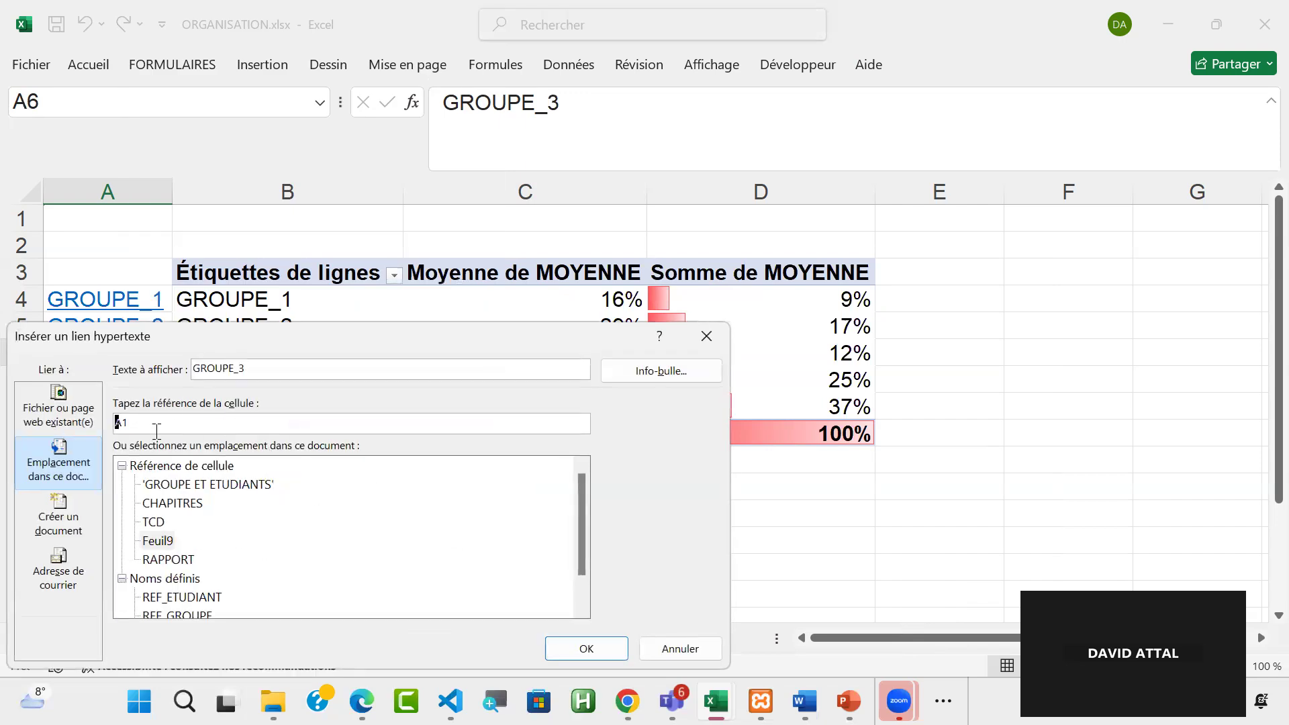
left_click(160, 562)
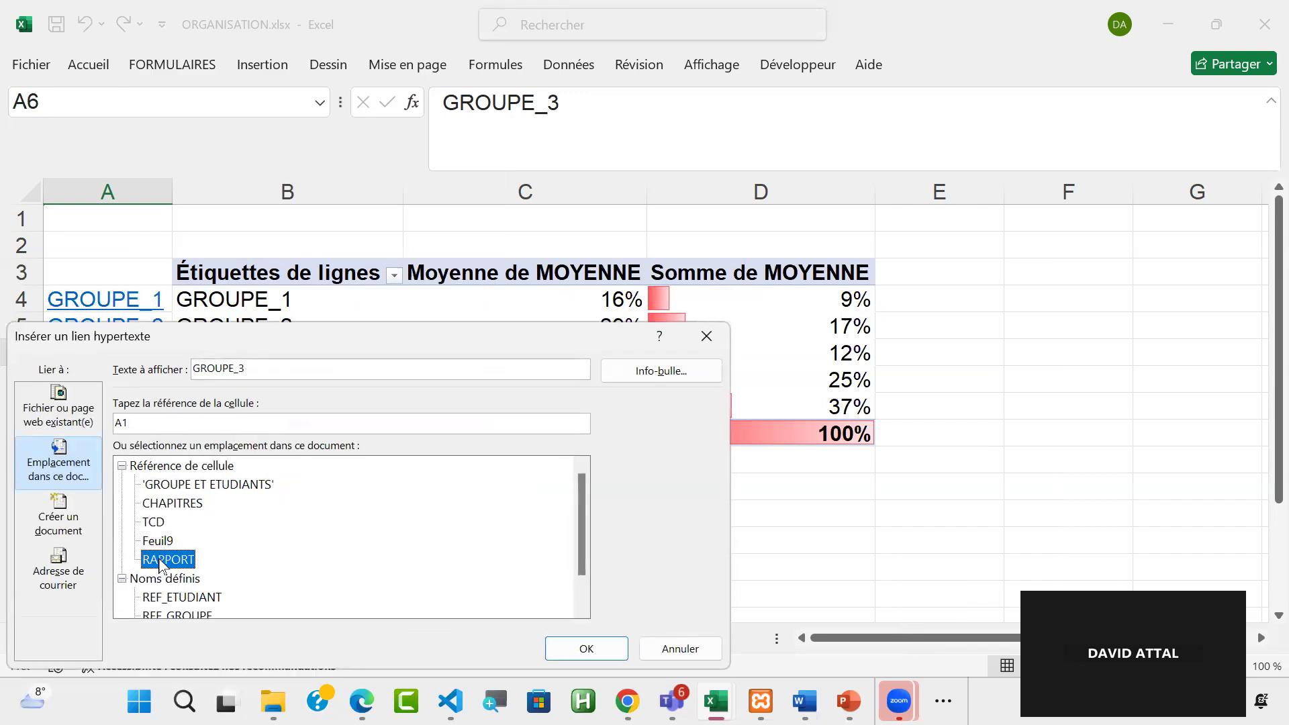
left_click(165, 423)
key("BackSpace")
key("BackSpace")
type("B")
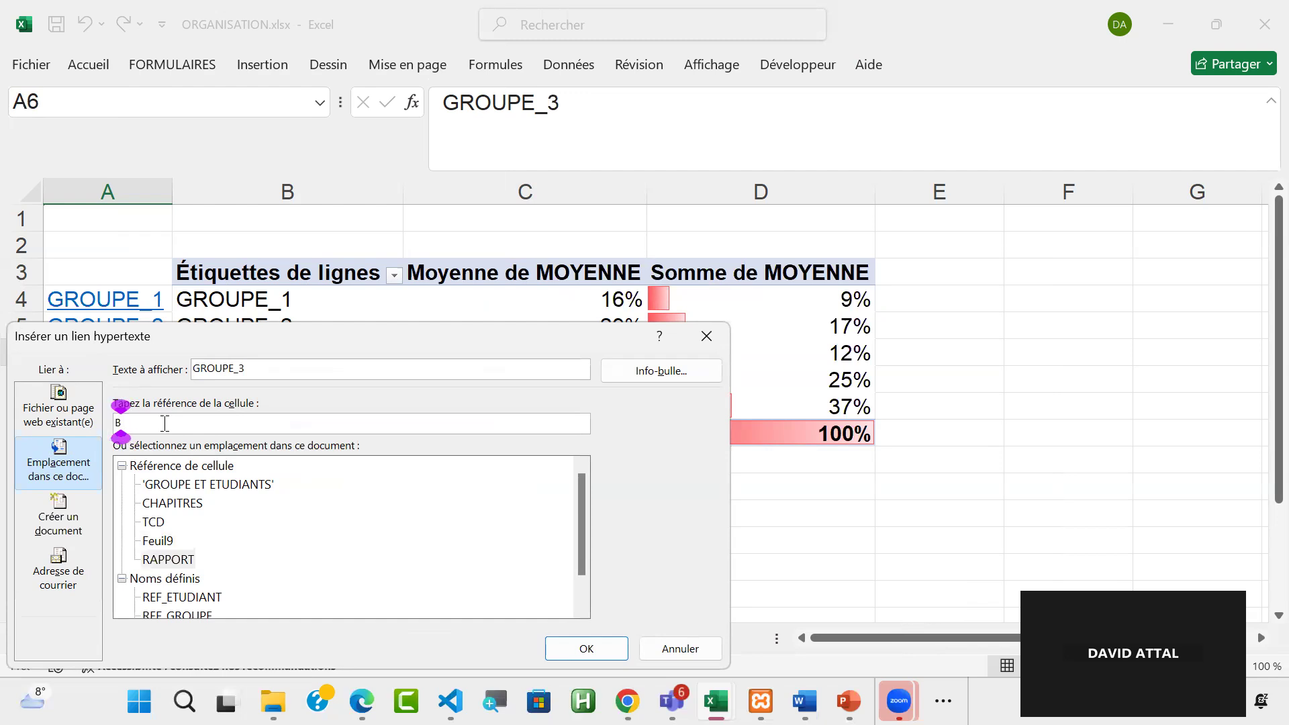
type("20")
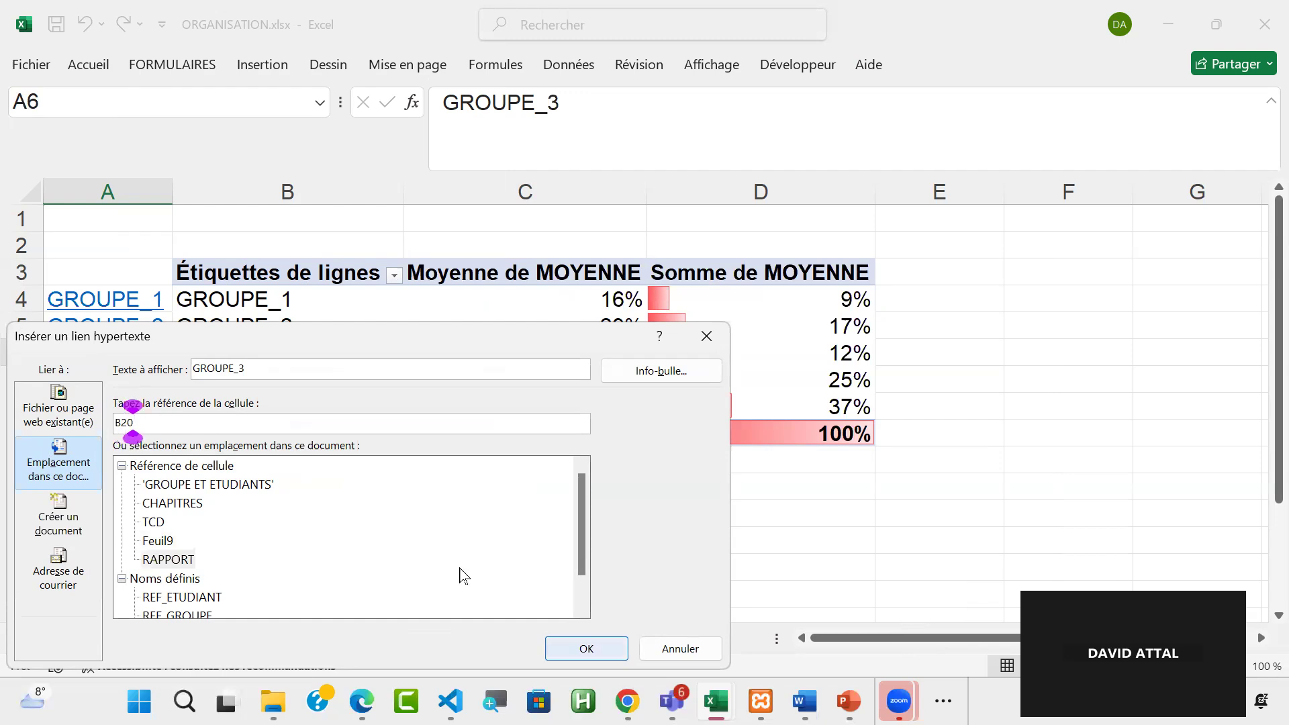
key("Return")
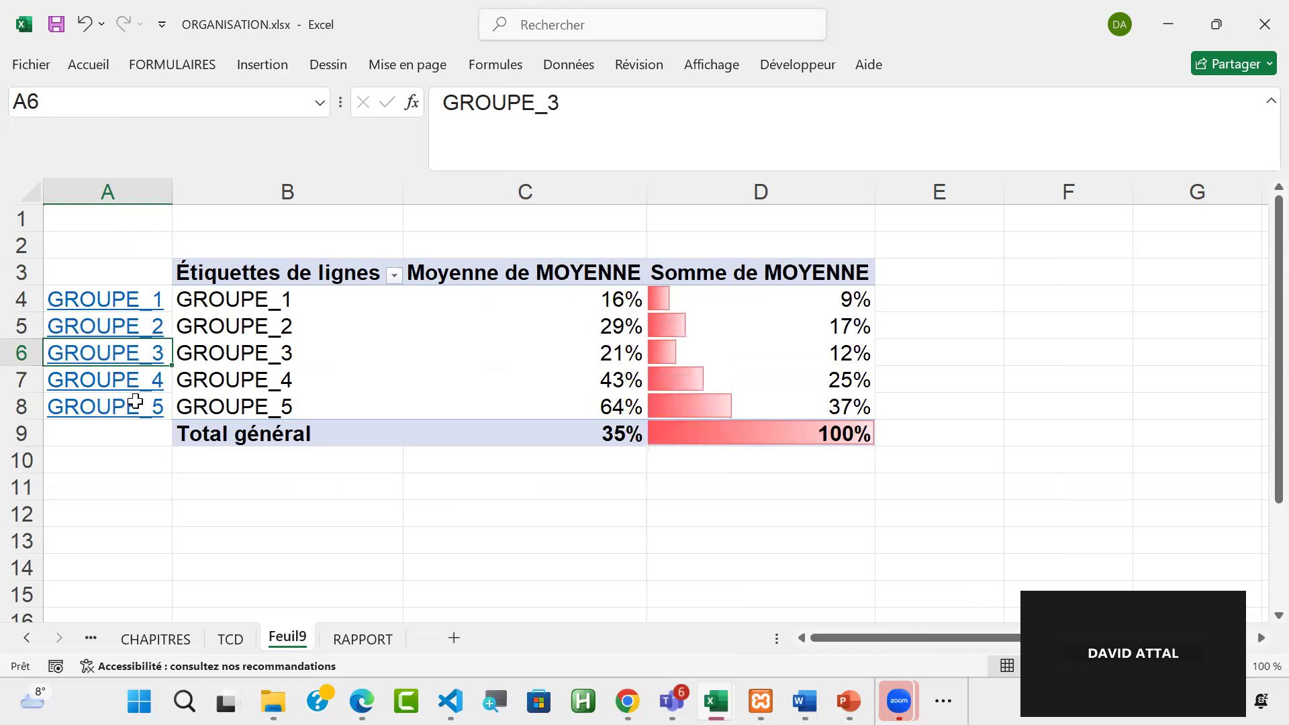
Step: Insert a hyperlink on GROUPE_4 in cell A7 that leads to cell B21 of the RAPPORT sheet
key("Down")
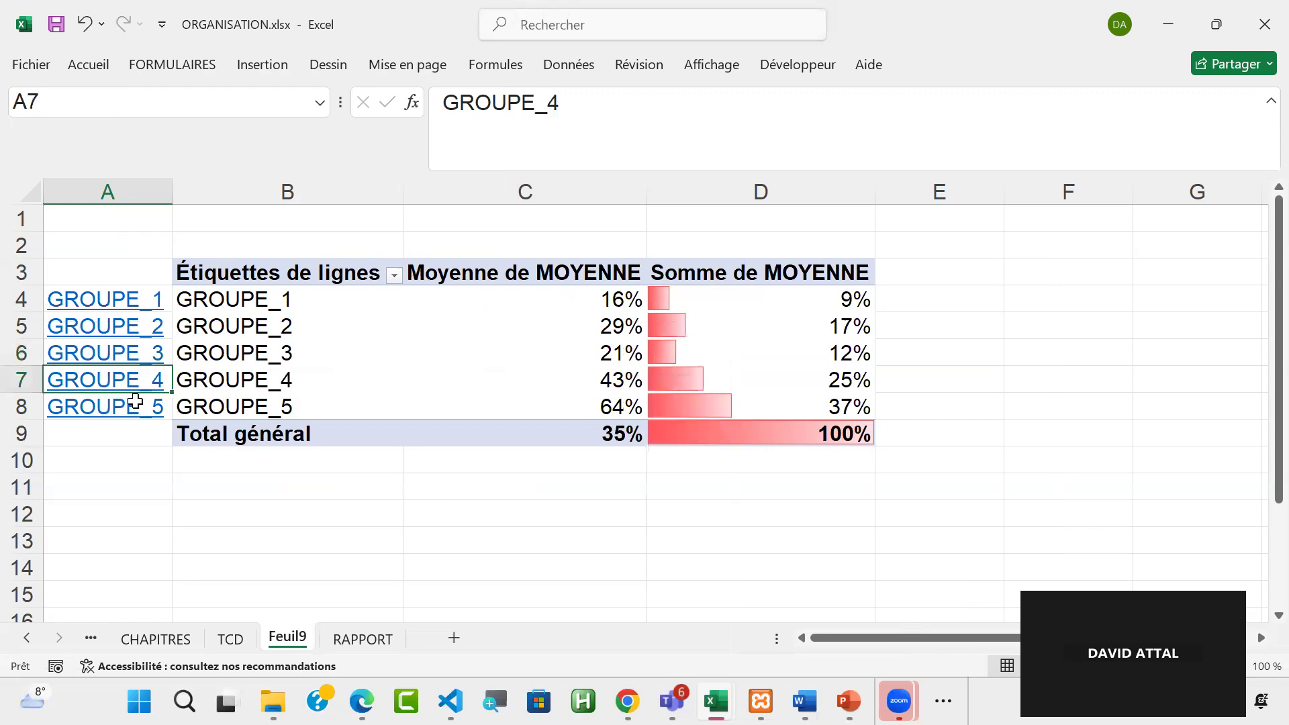
right_click(102, 378)
scroll(294, 584, "down", 2)
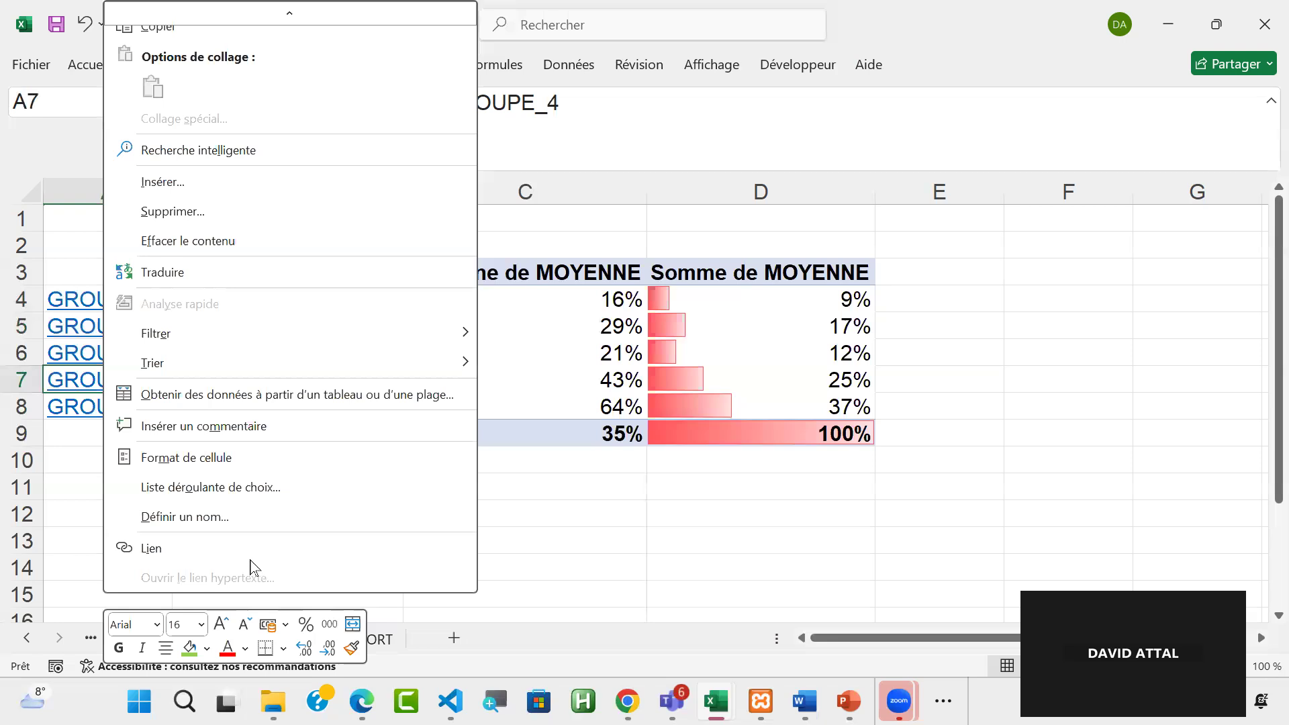
left_click(245, 556)
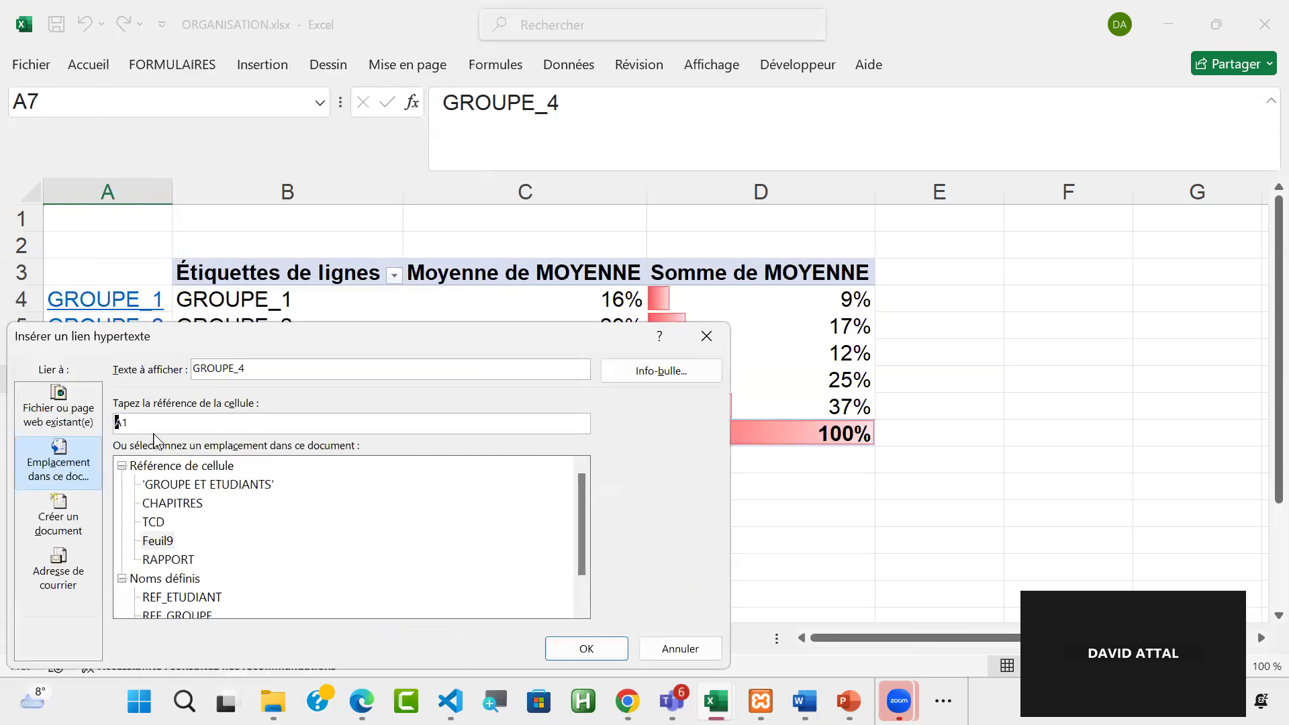
left_click(180, 560)
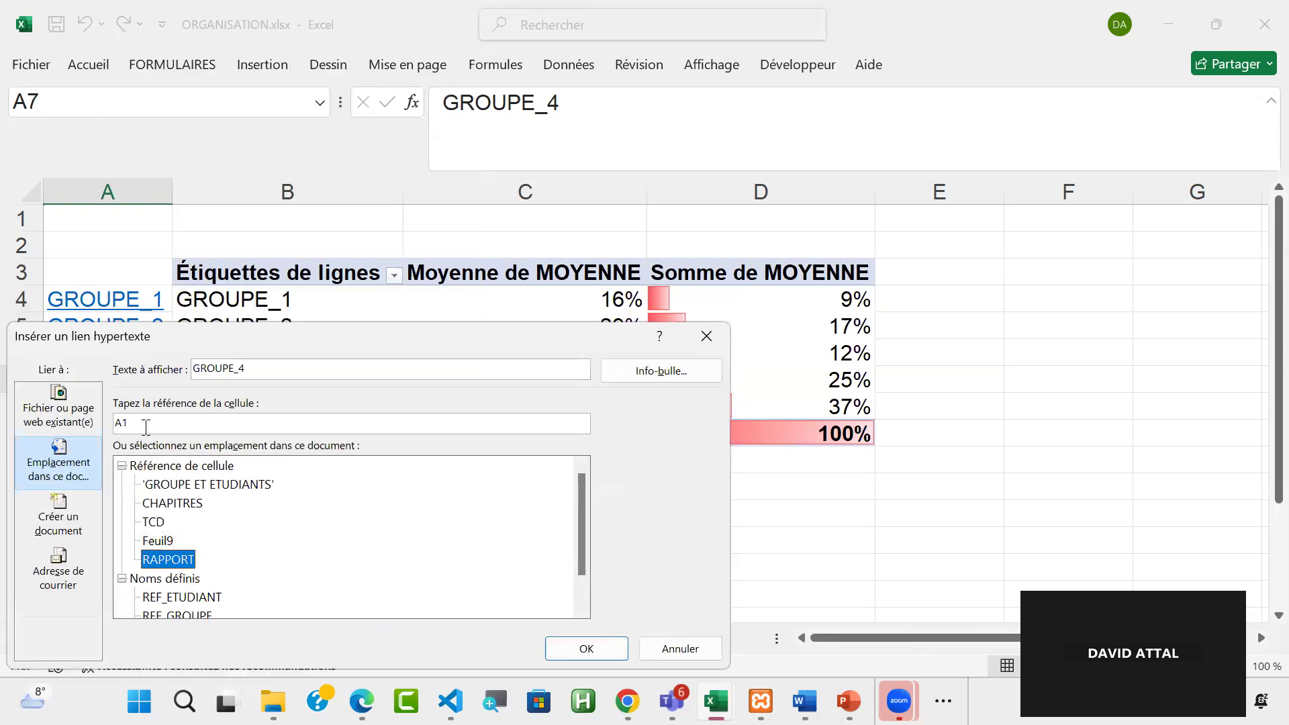
left_click(146, 427)
key("BackSpace")
key("BackSpace")
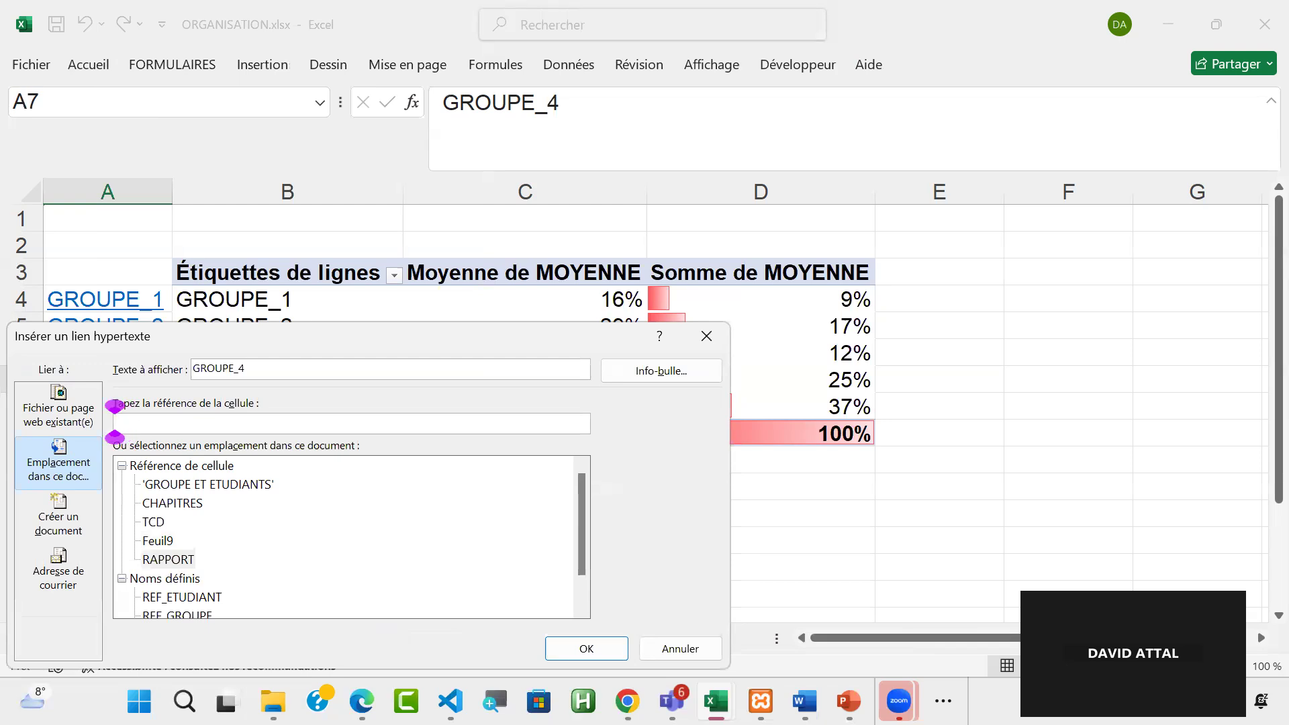
type("B21")
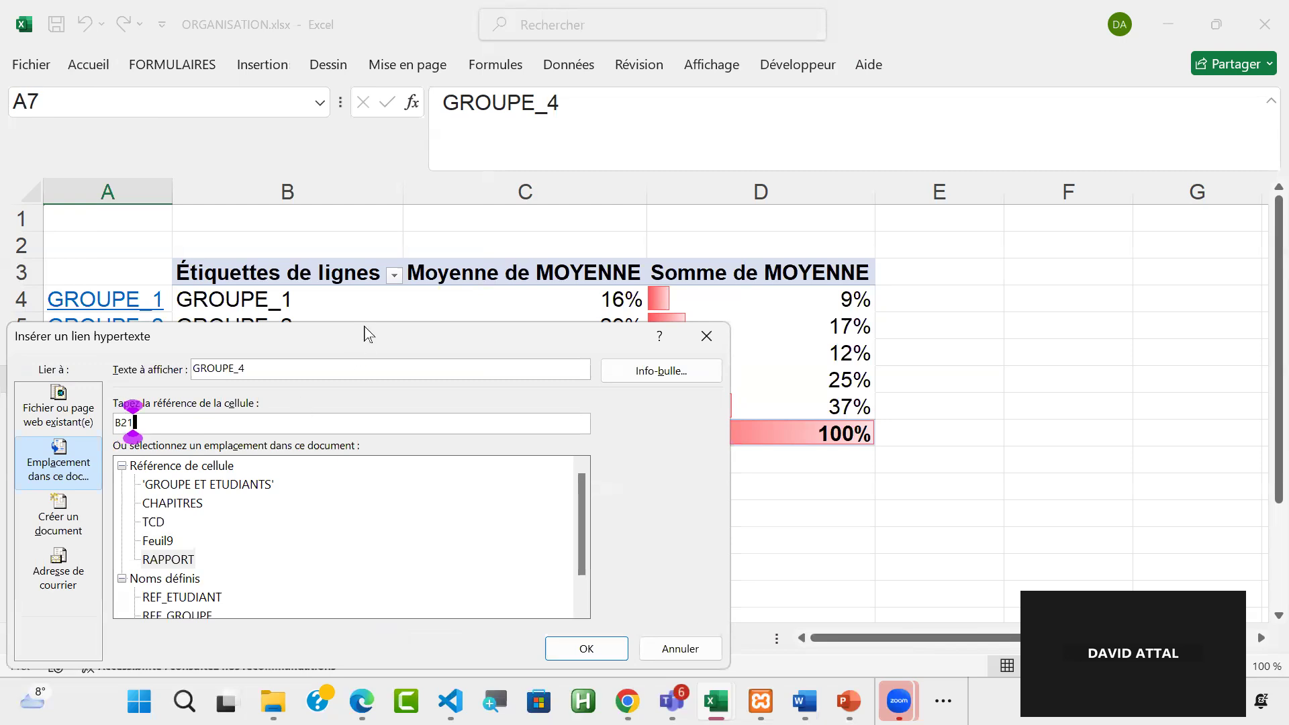
left_click_drag(369, 334, 605, 105)
left_click(818, 422)
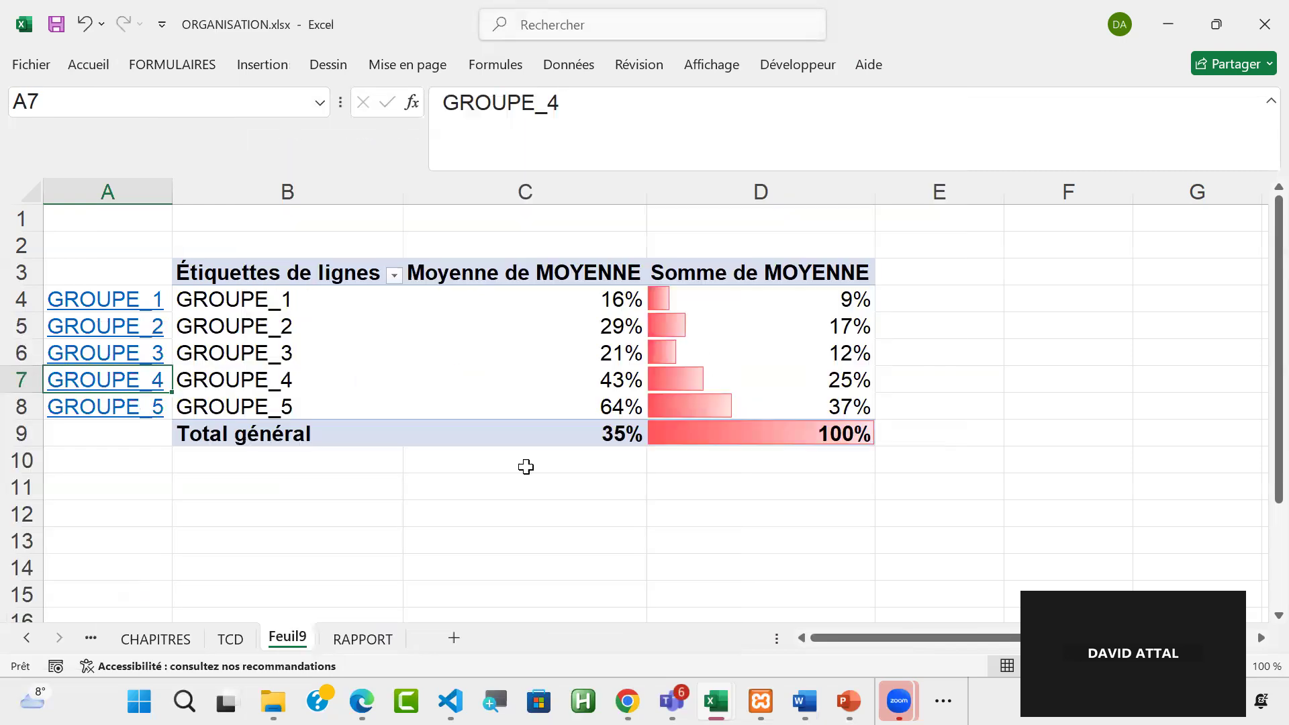
Step: Insert a hyperlink on GROUPE_5 in cell A8 that leads to cell B22 of the RAPPORT sheet
left_click(102, 438)
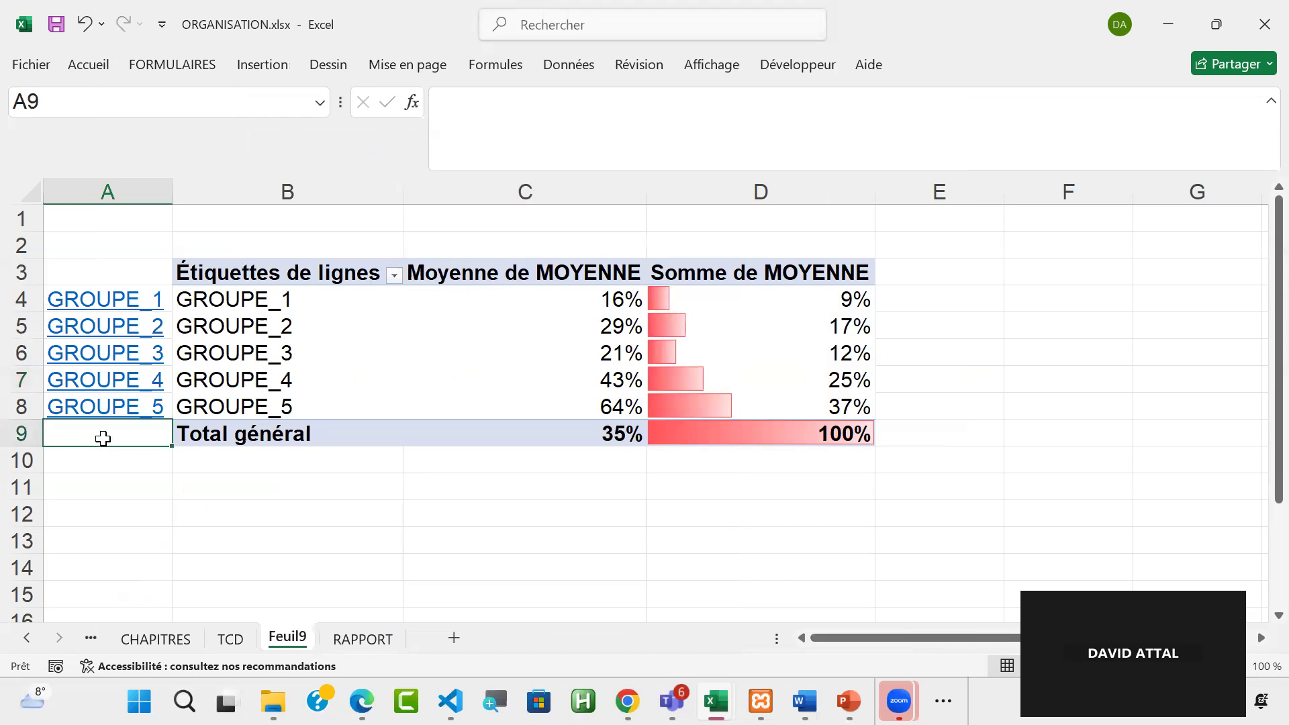
key("Up")
right_click(107, 403)
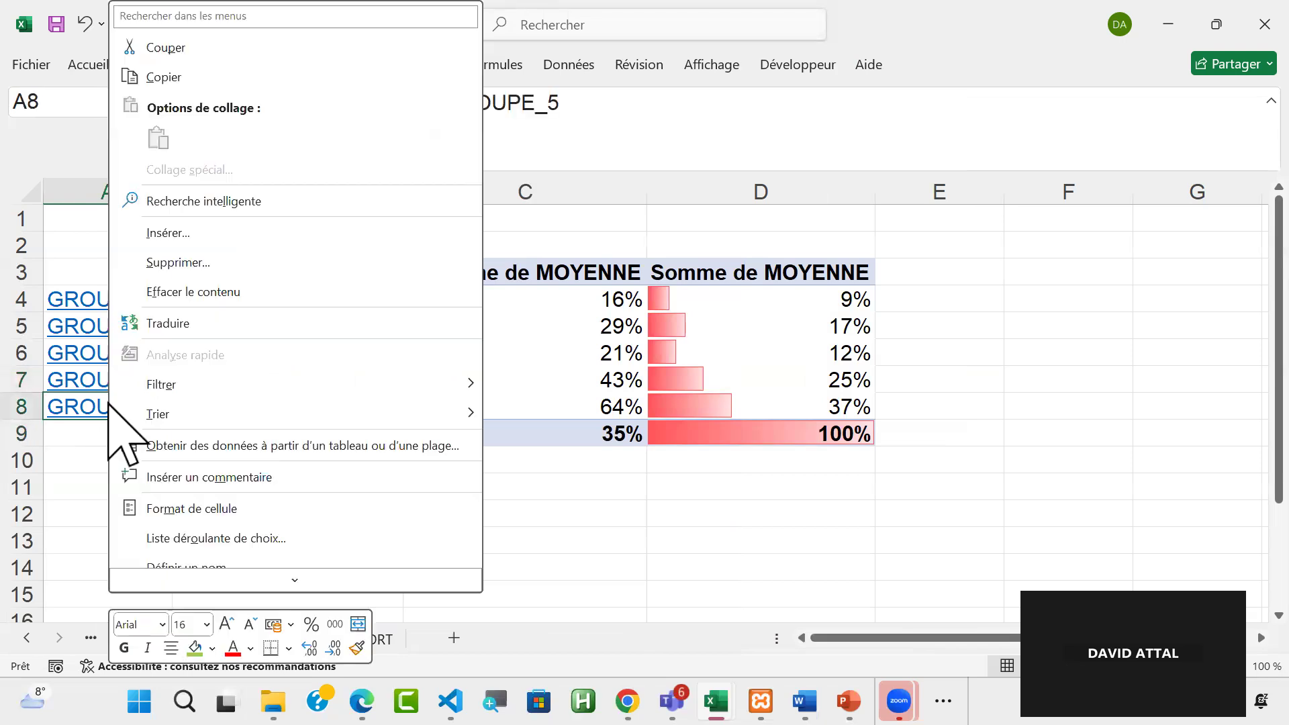
scroll(295, 577, "down", 1)
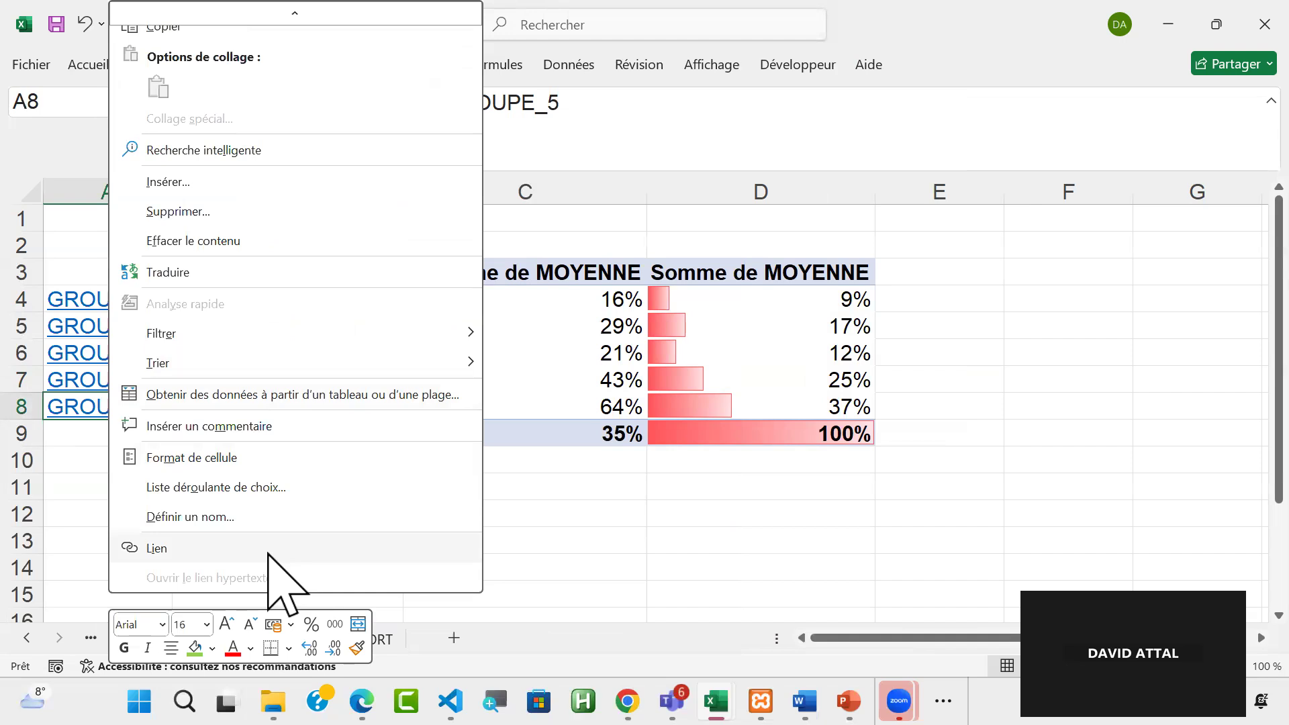
left_click(269, 552)
left_click(167, 559)
left_click(143, 427)
key("BackSpace")
key("BackSpace")
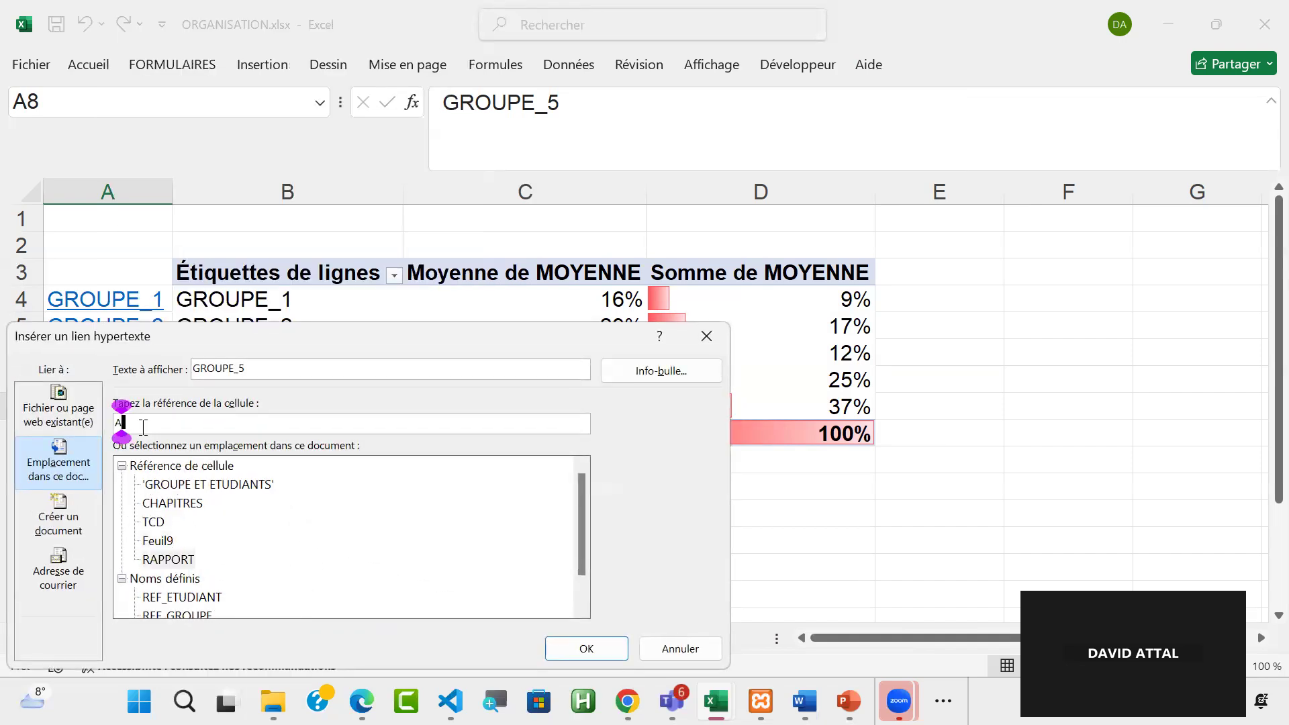
type("B22")
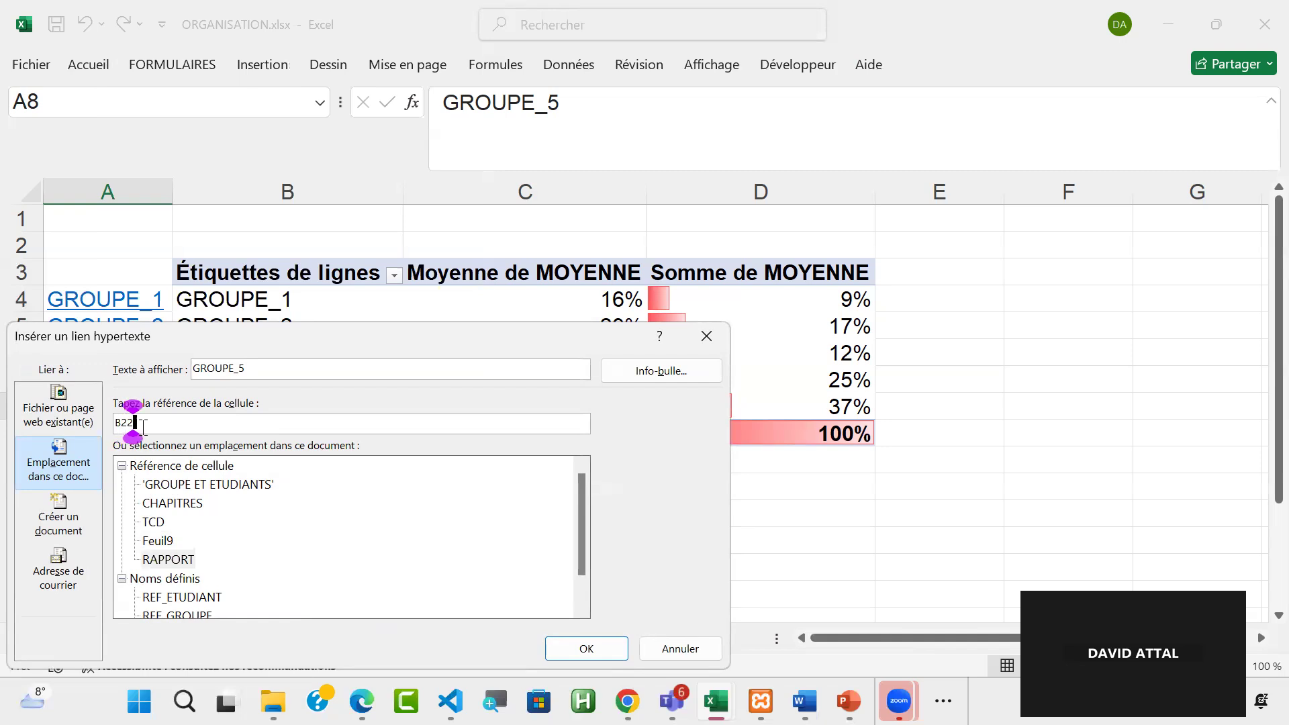
left_click_drag(474, 344, 579, 220)
left_click(685, 523)
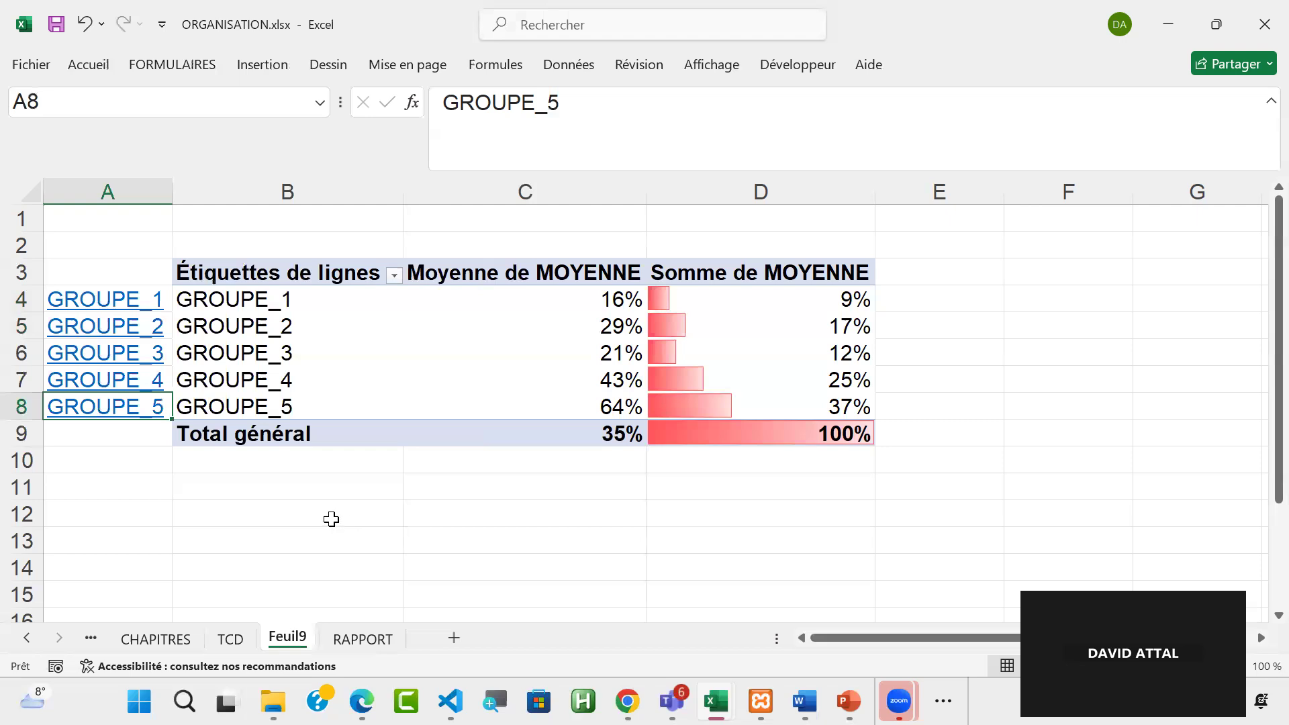
left_click(331, 519)
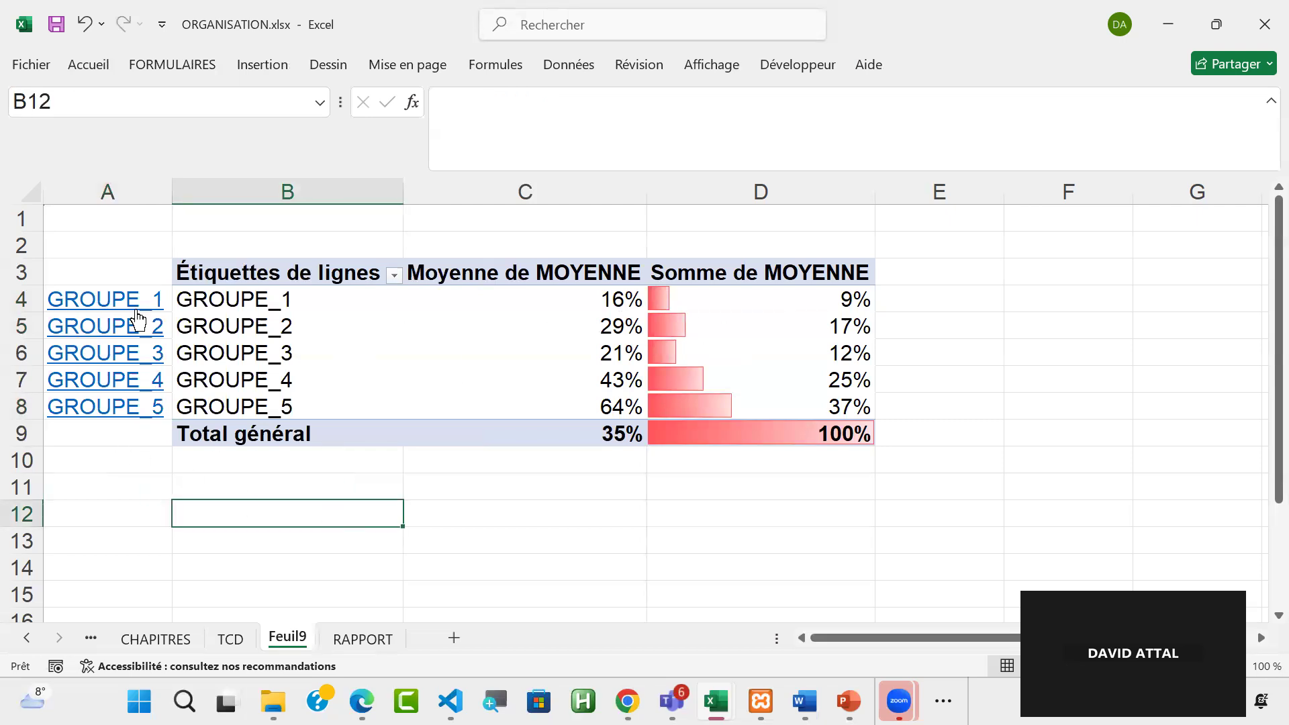
Step: Test the GROUPE_1 link in cell A4, filter the RAPPORT table to GROUPE_1 with the GROUPE slicer and clear the filter
left_click(110, 299)
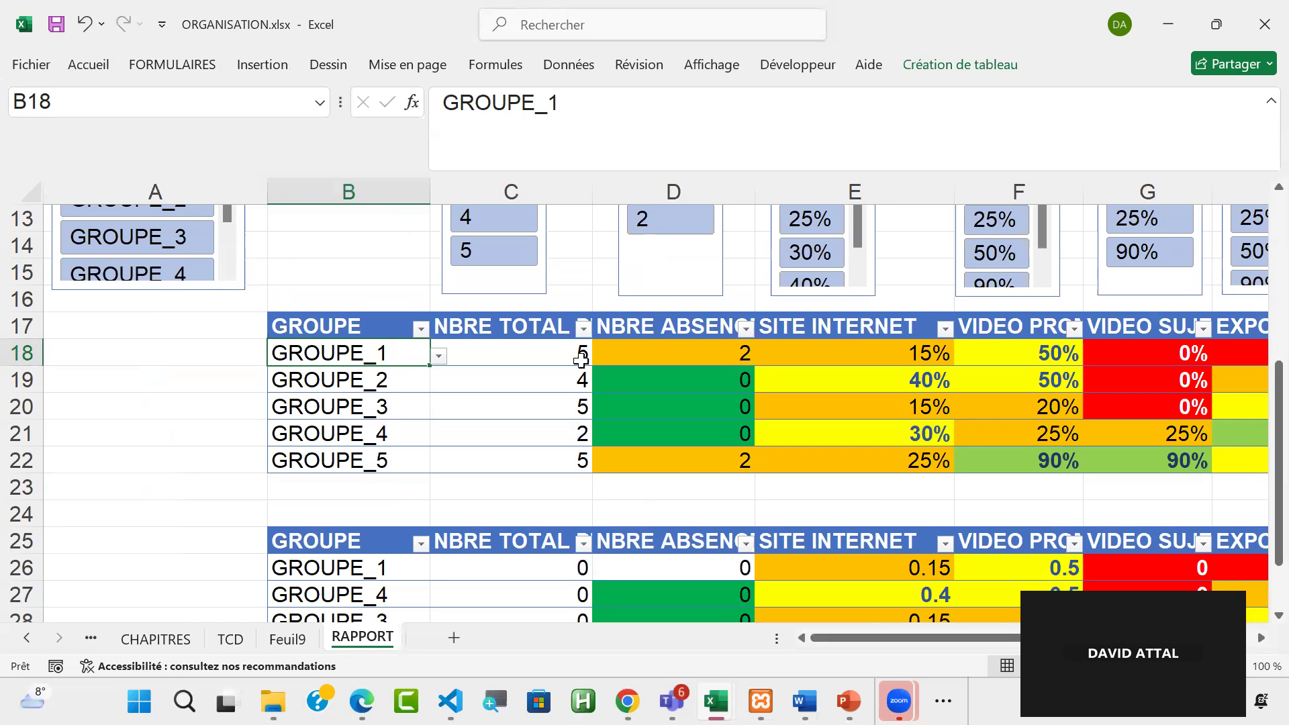
left_click_drag(1258, 435, 1260, 384)
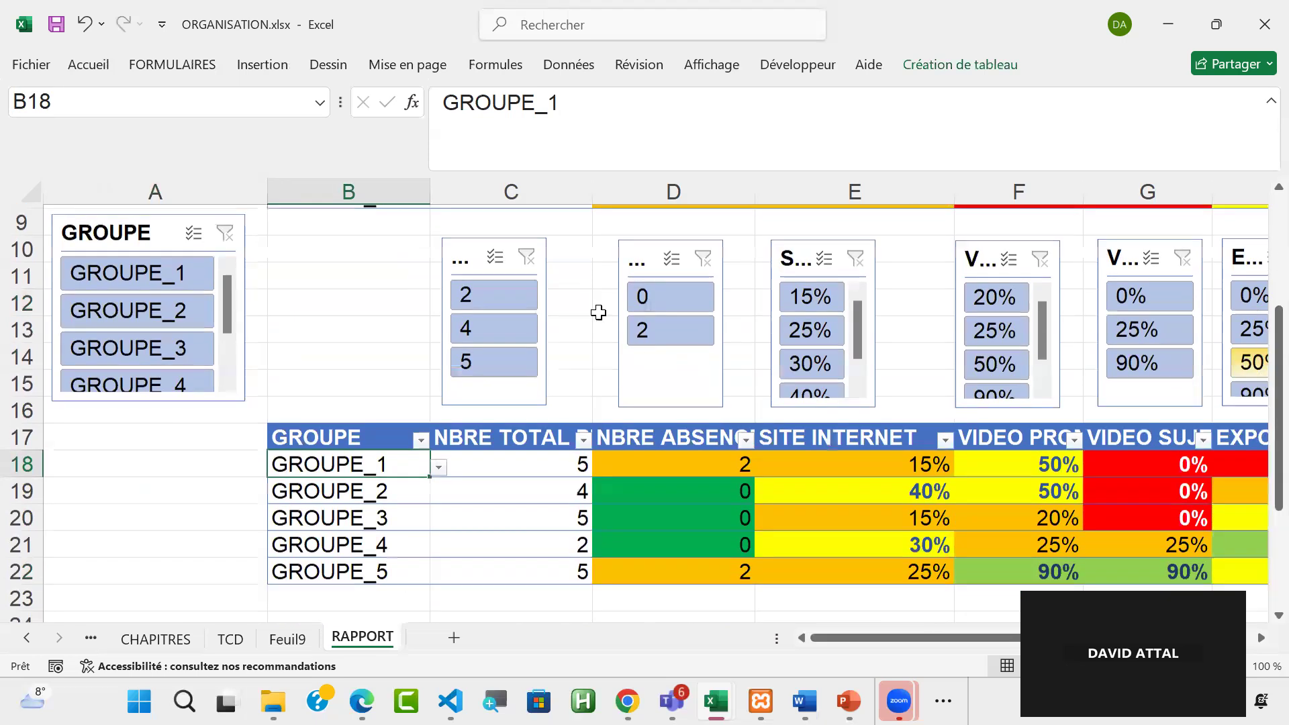
left_click(164, 266)
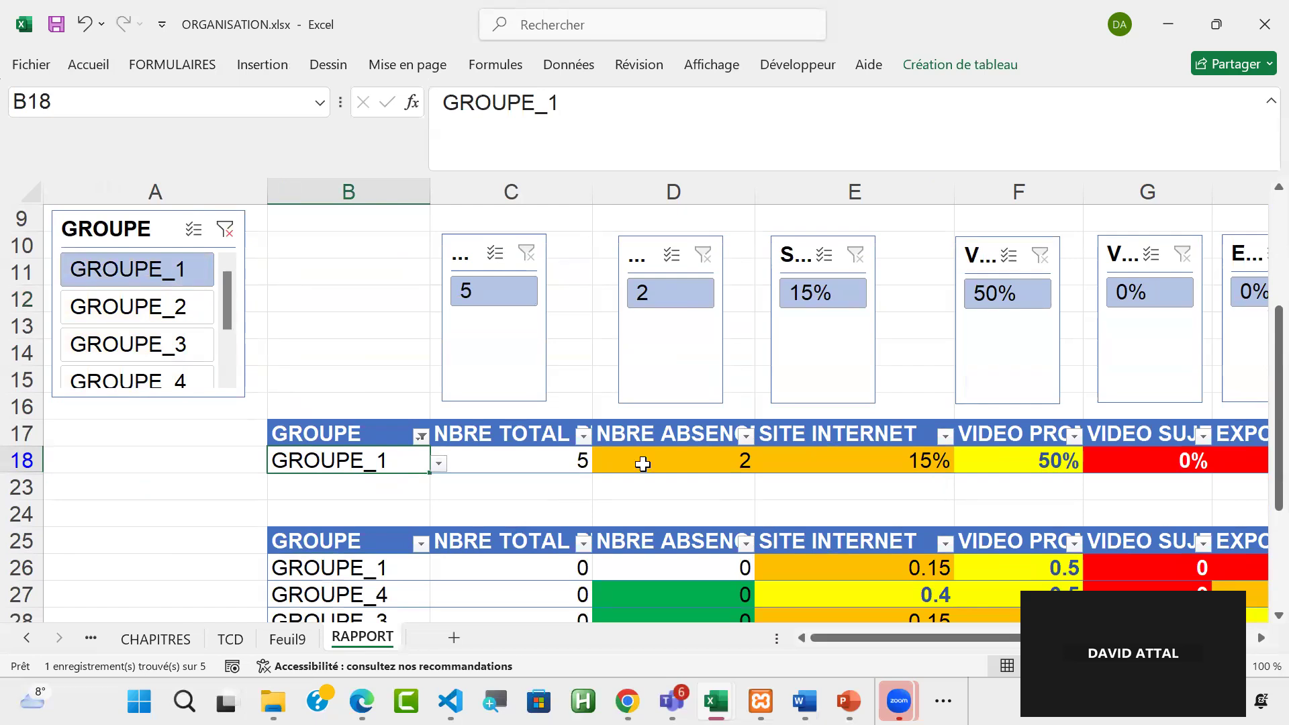
left_click(225, 230)
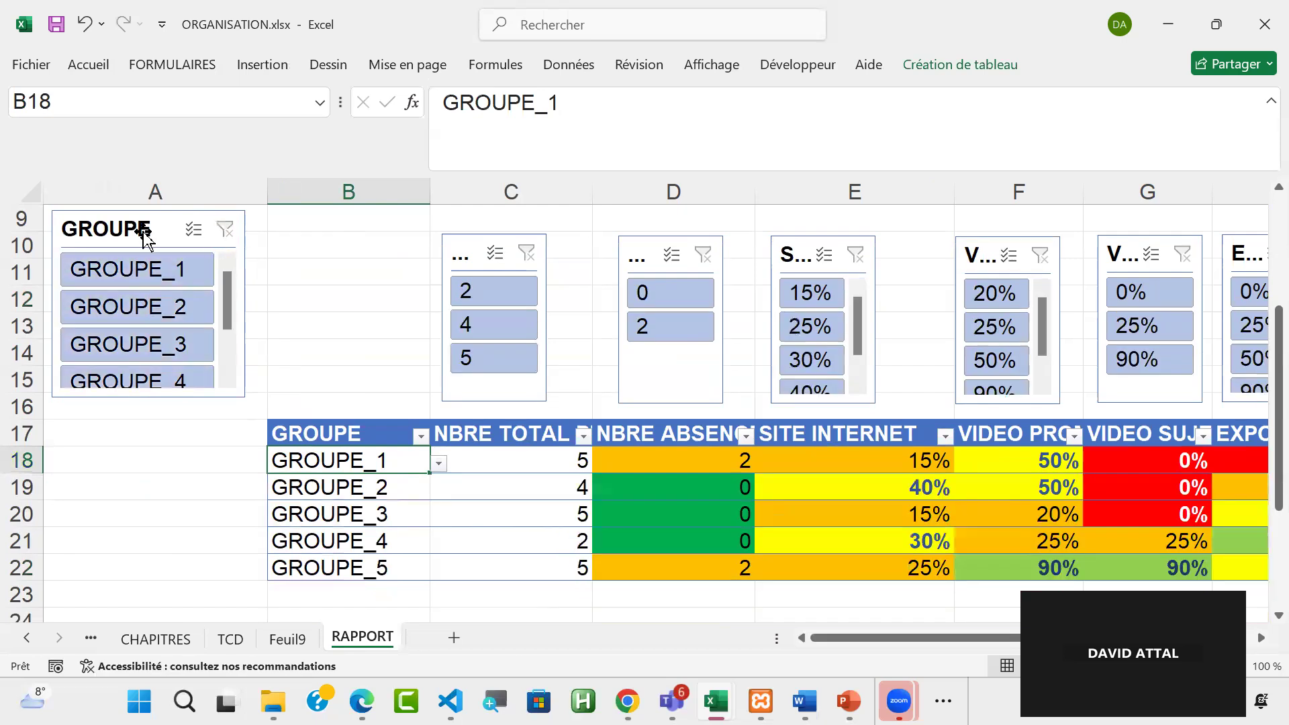
Step: Move the GROUPE slicer down beside the upper RAPPORT table, spanning rows 16 to 22, and return to Feuil9
left_click_drag(147, 223, 150, 411)
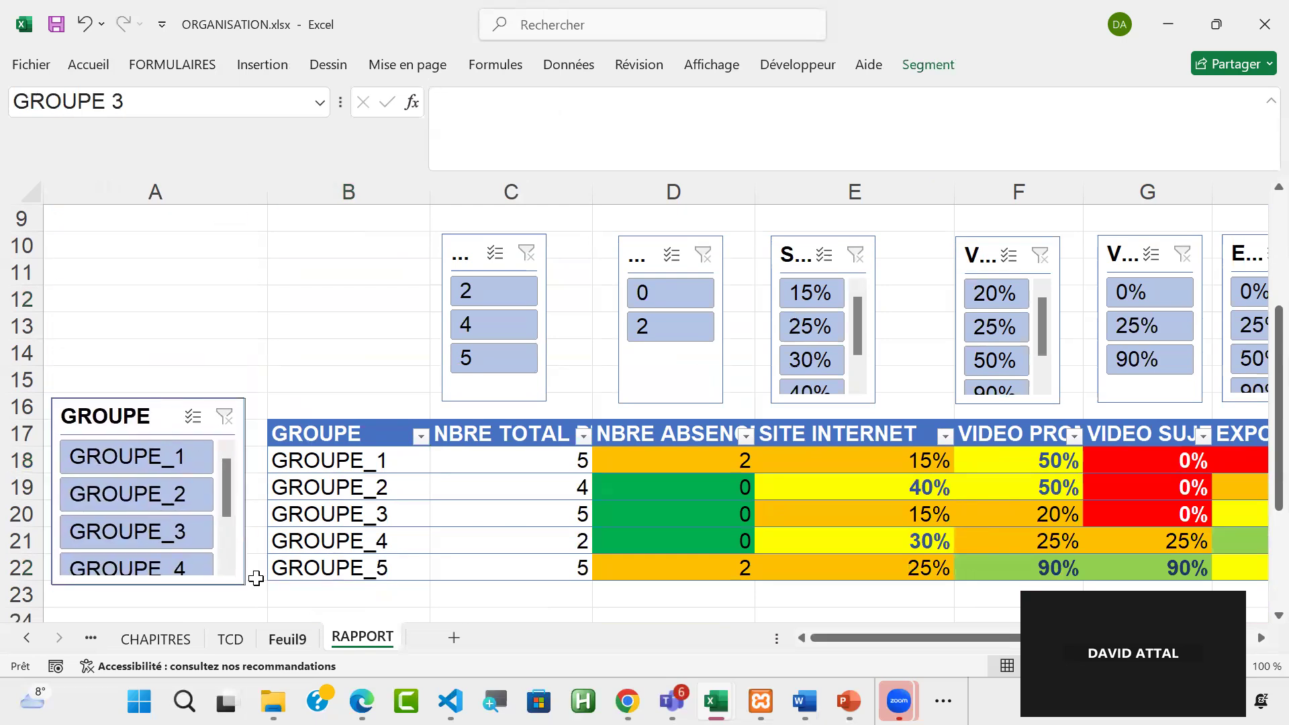
left_click(287, 638)
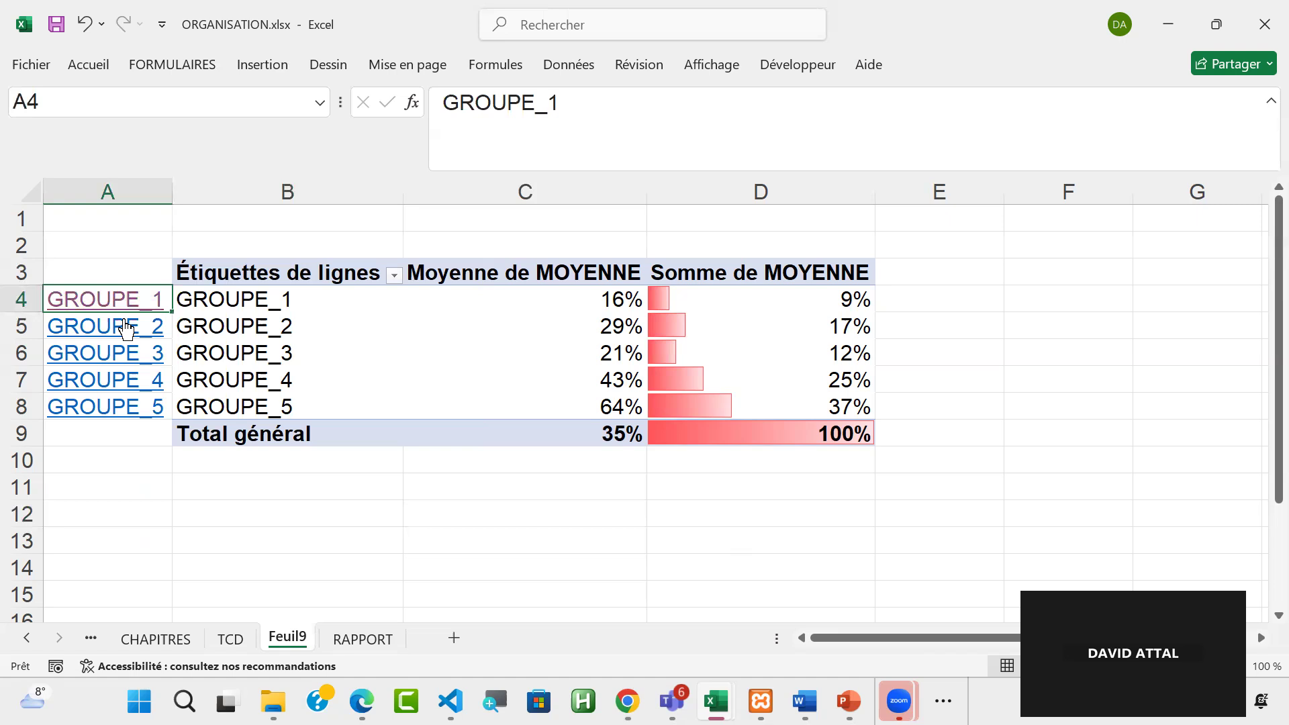
Step: Test the GROUPE_2 link in cell A5, filter the RAPPORT table to GROUPE_2 with the slicer and clear the filter
left_click(127, 329)
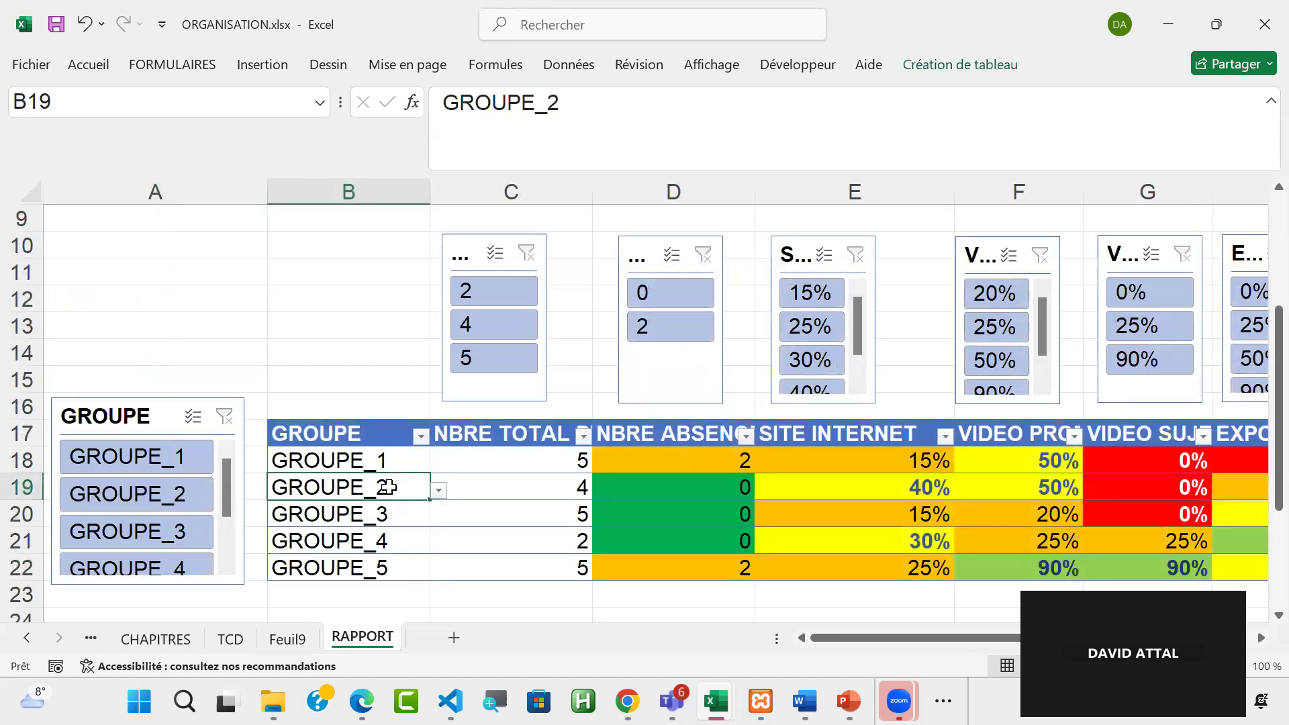
left_click(180, 495)
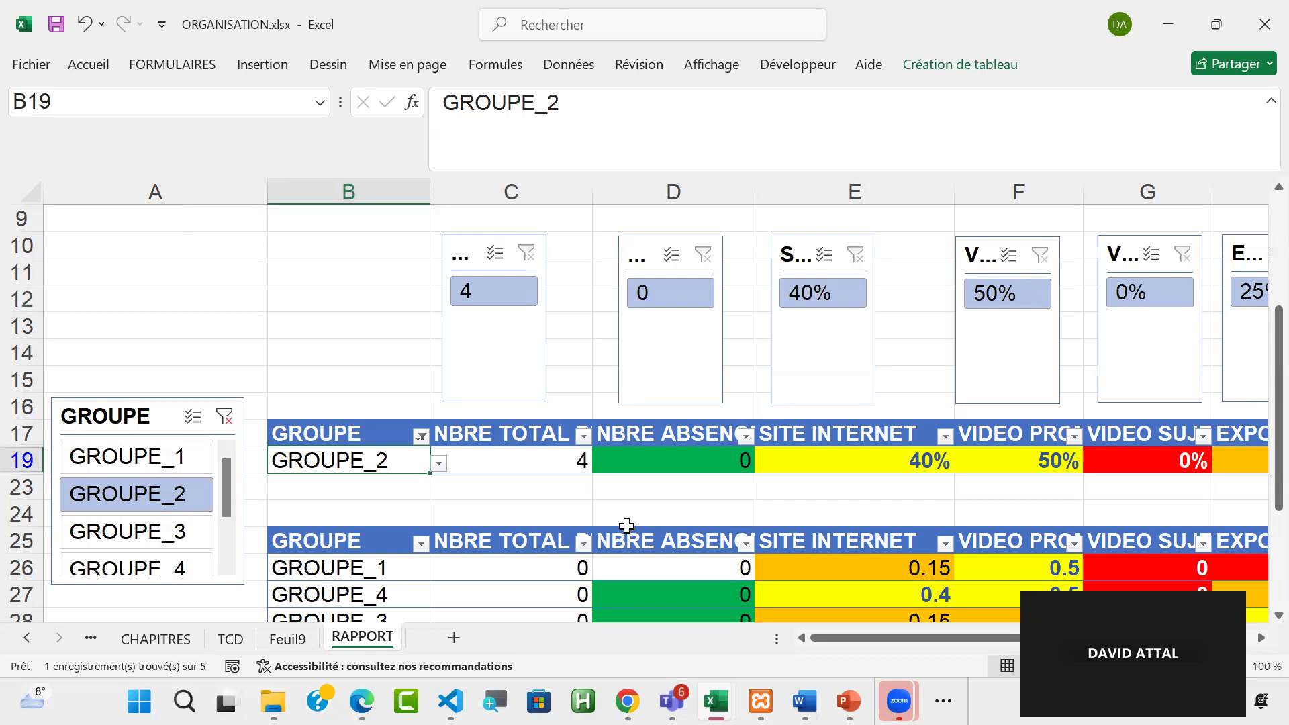
left_click(224, 417)
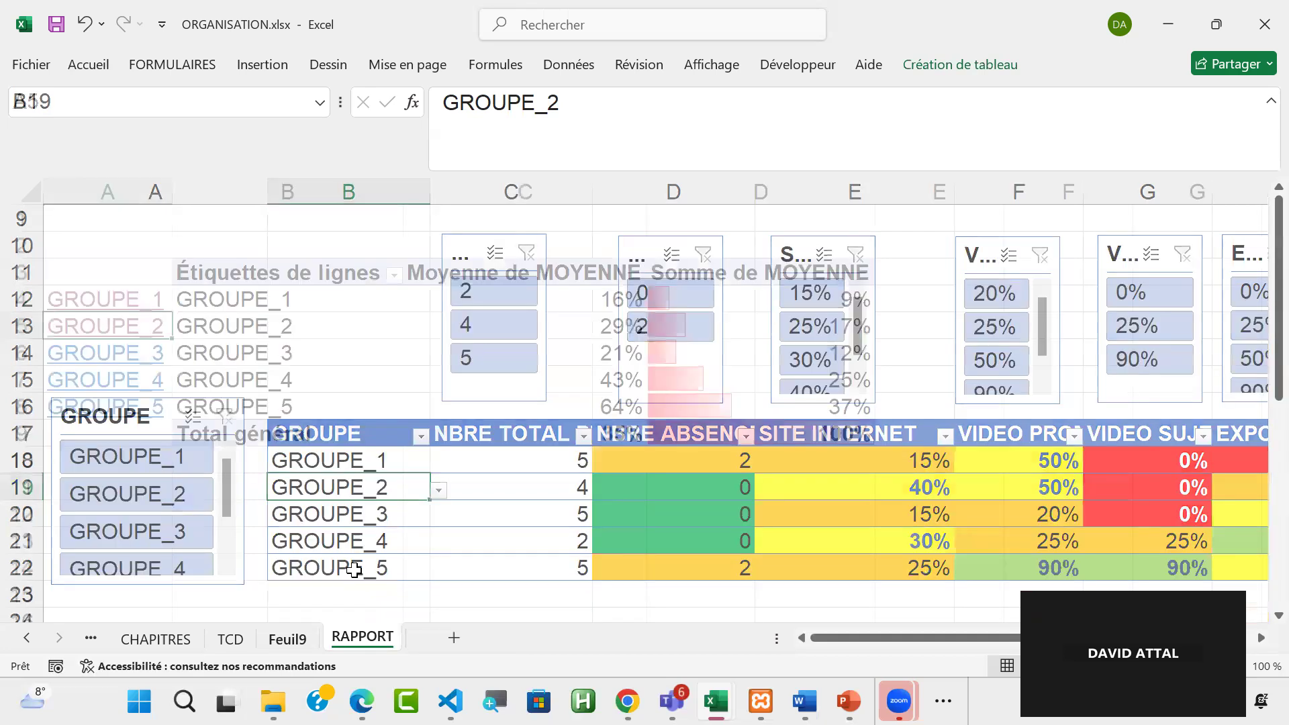
Step: Test the GROUPE_3 link in cell A6, filter the RAPPORT table to GROUPE_3, clear the filter and return to Feuil9
left_click(119, 349)
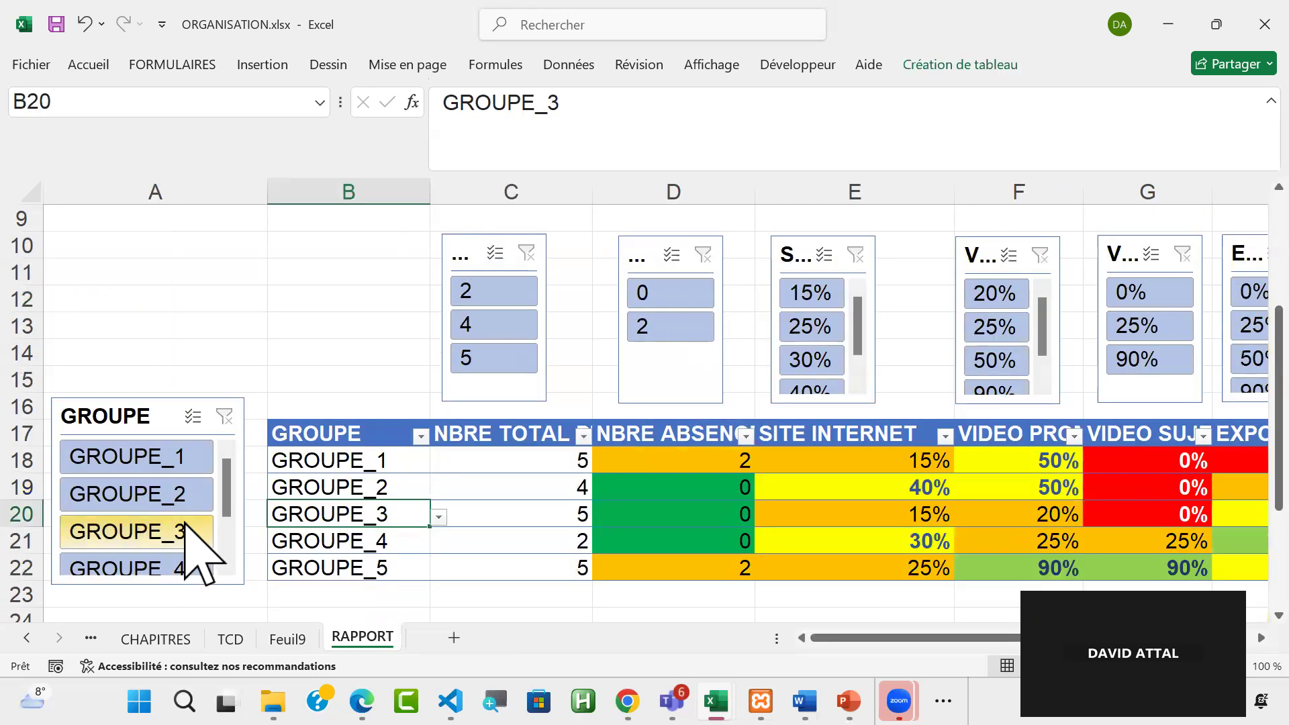
left_click(176, 534)
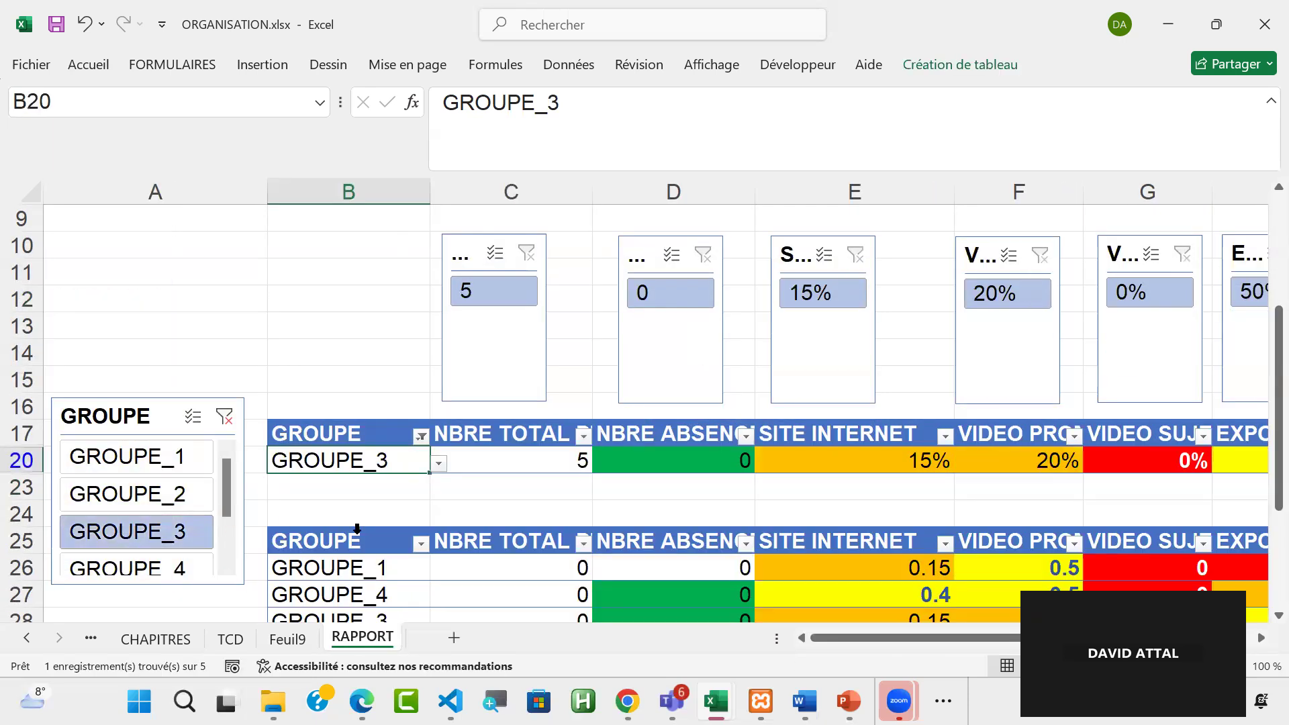
left_click(224, 419)
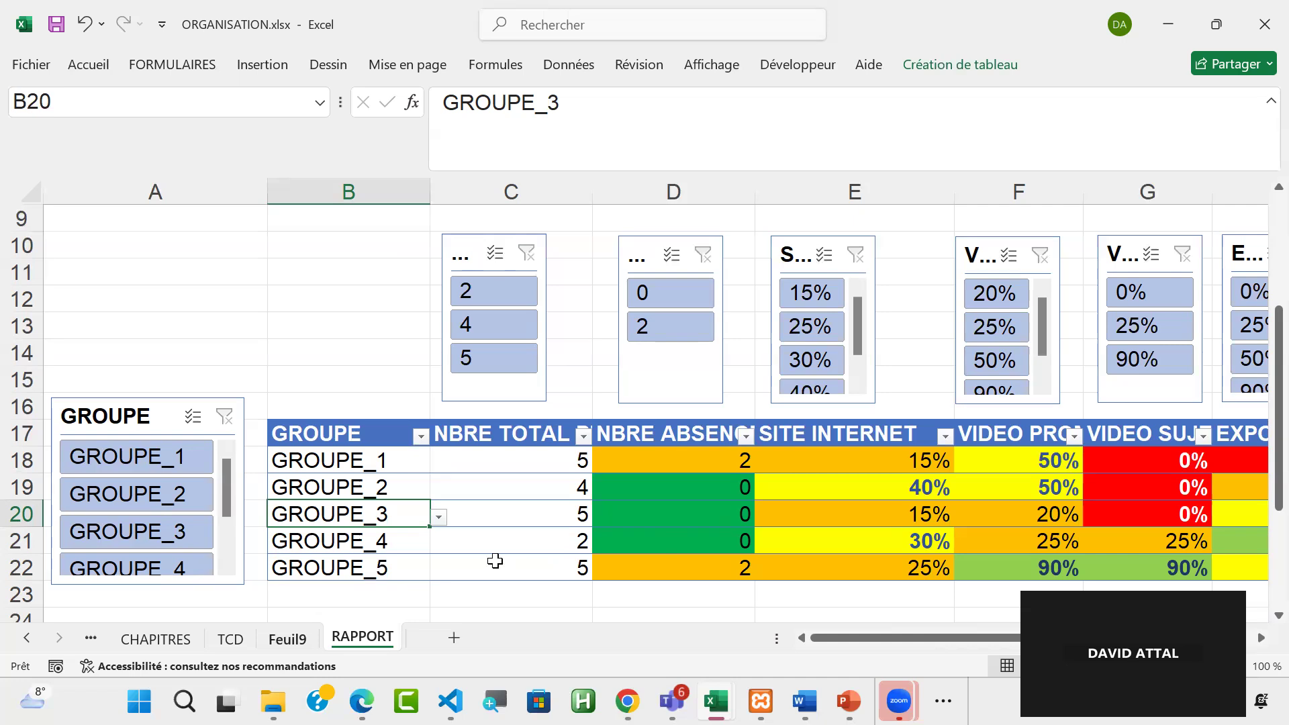
key("ctrl+Page_Up")
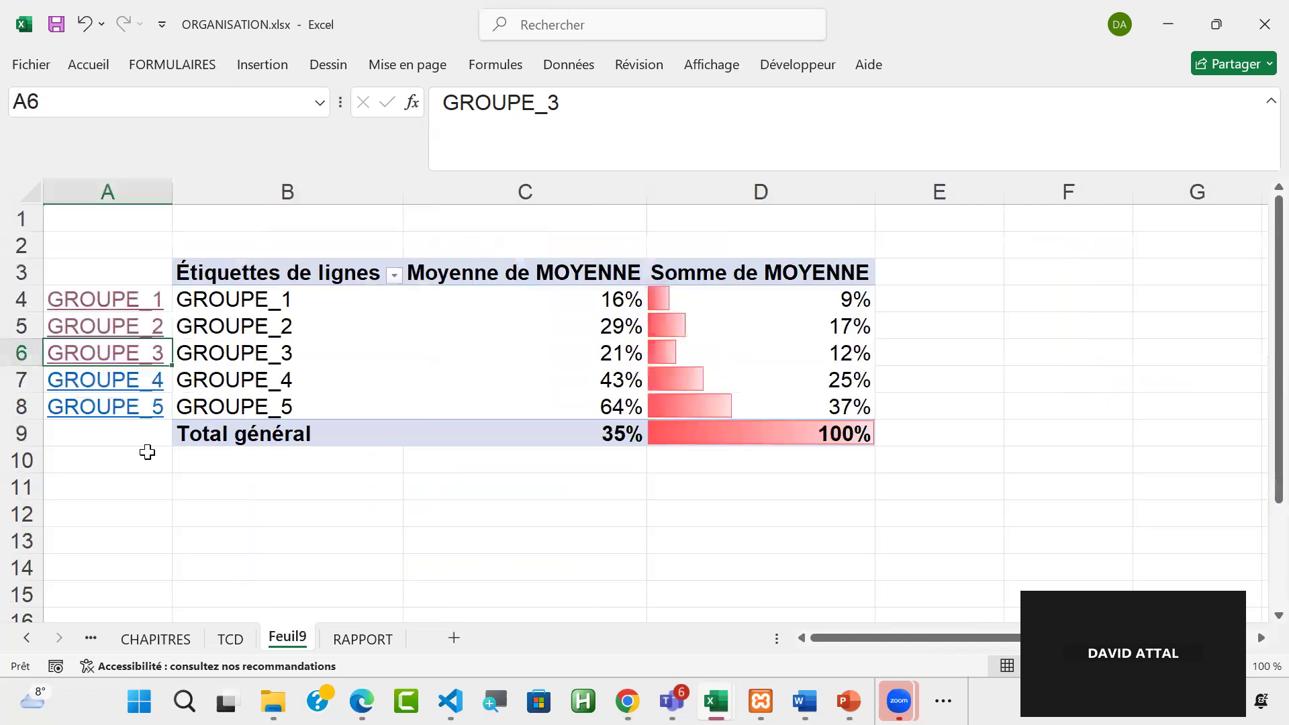